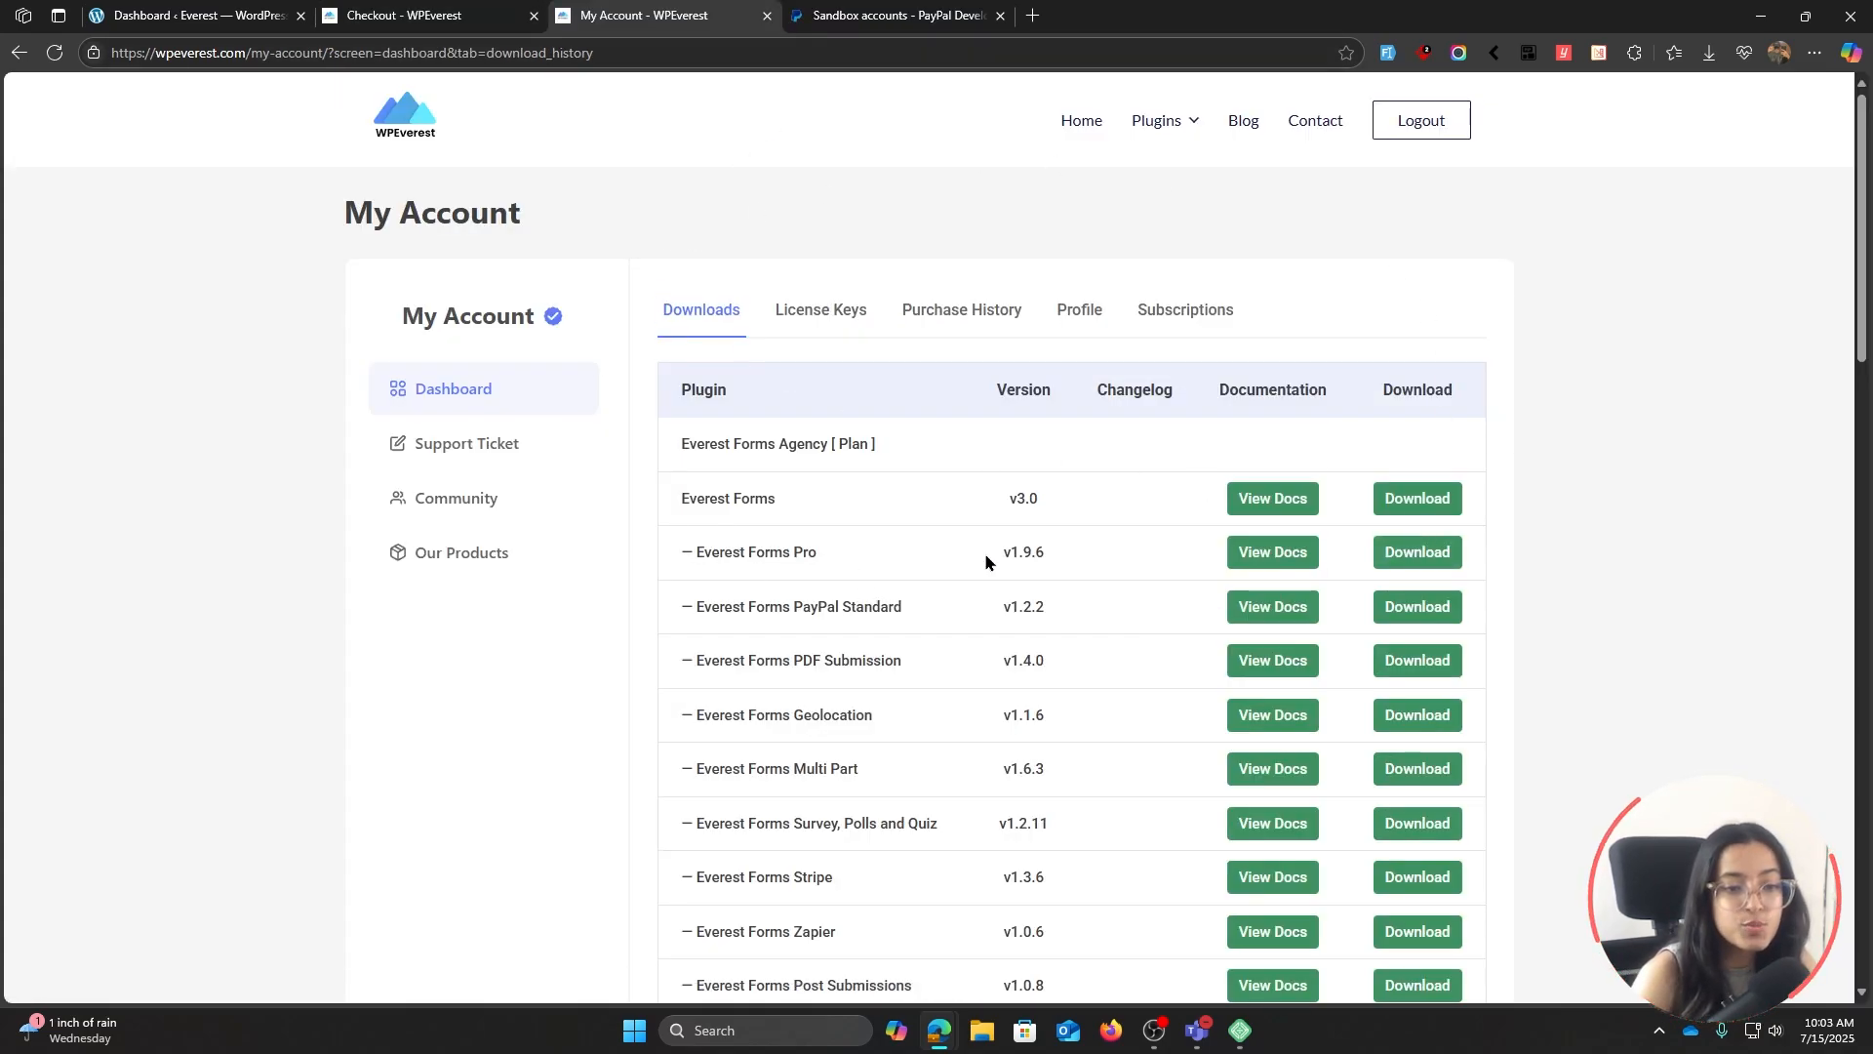
# Download the Everest Forms Pro v1.9.6 plugin from the account downloads and open the account's license keys.
pyautogui.click(1418, 552)
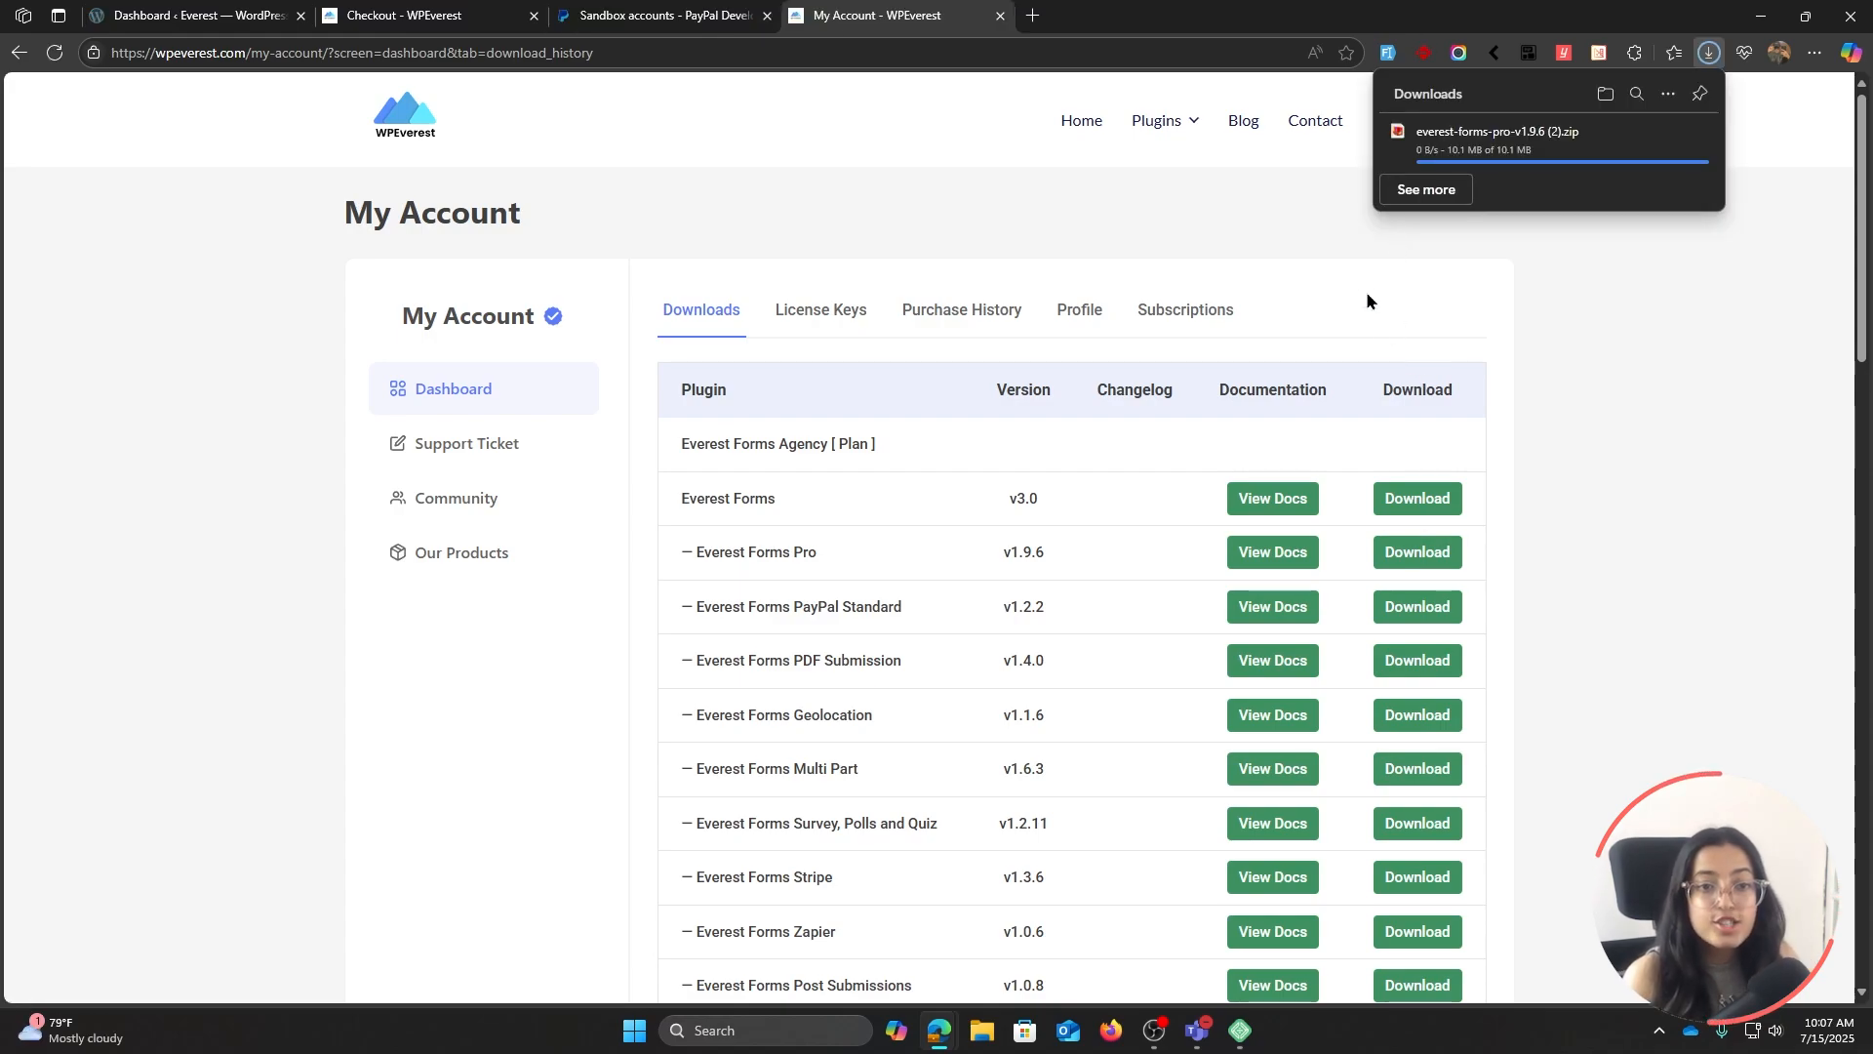
pyautogui.moveTo(1651, 151)
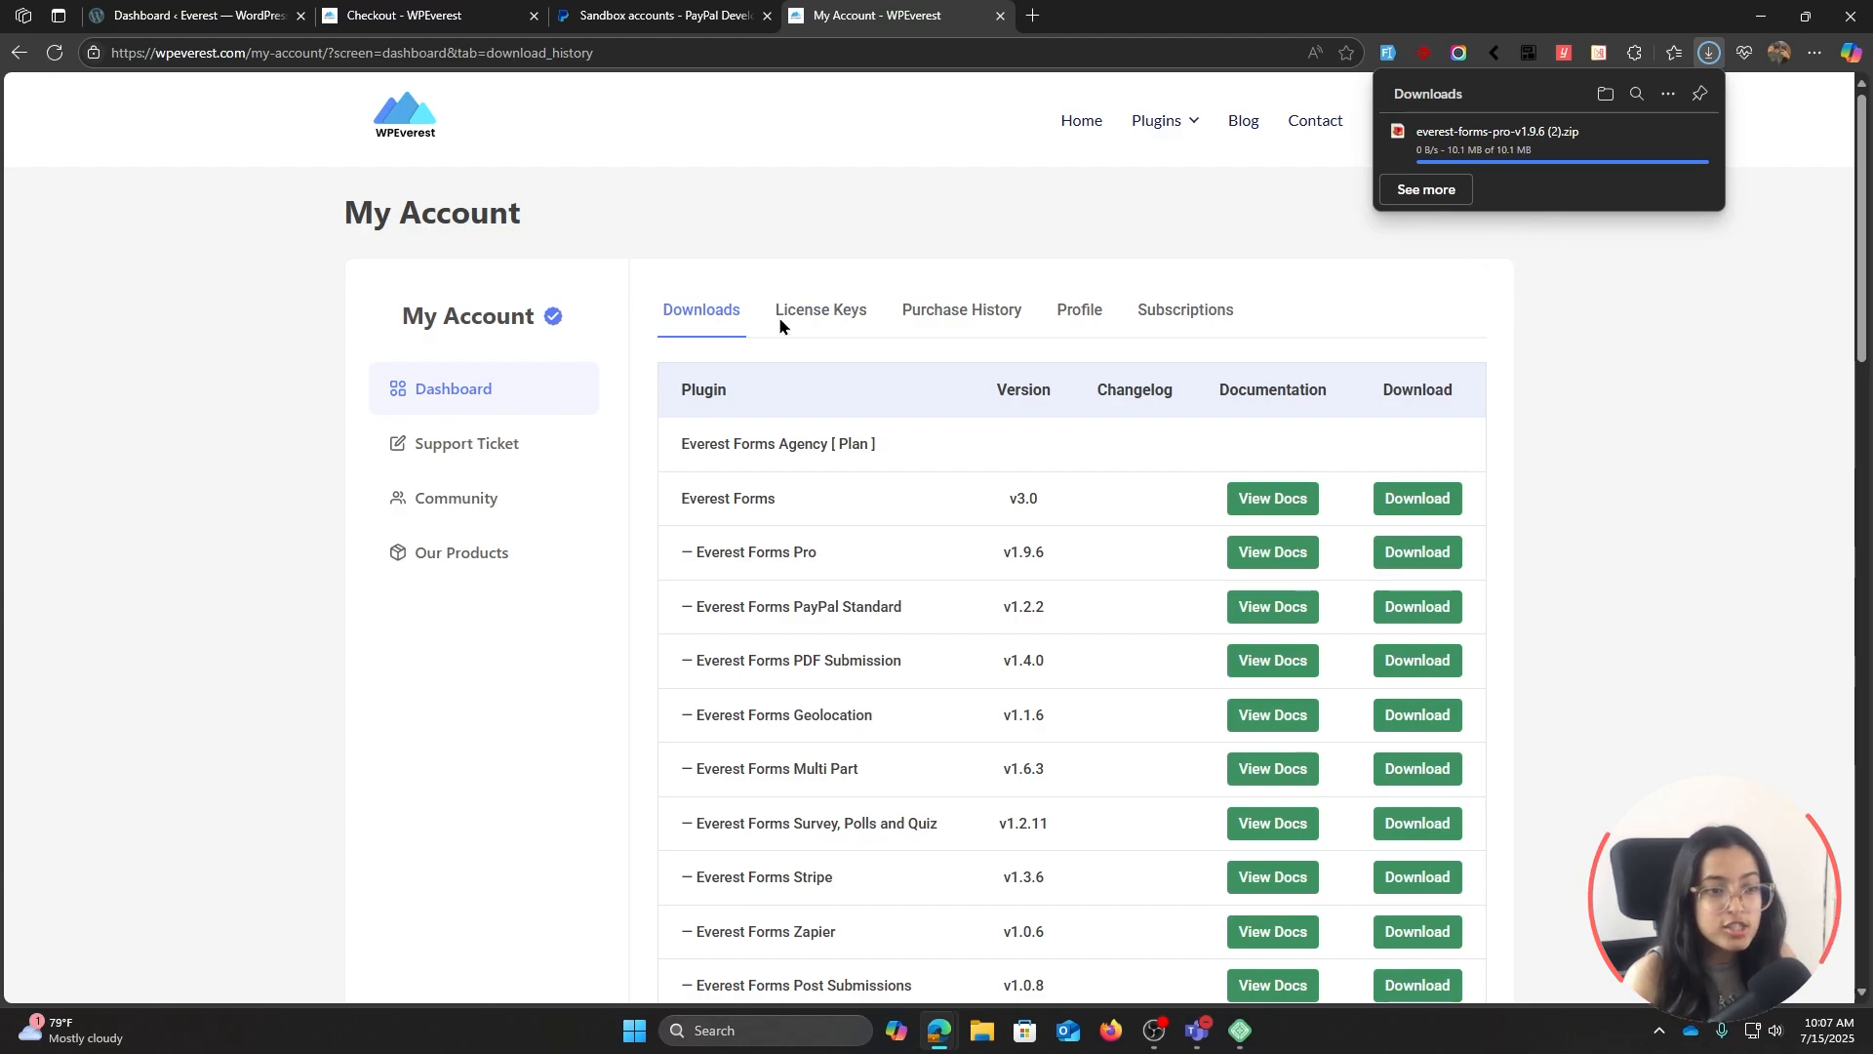
pyautogui.click(816, 315)
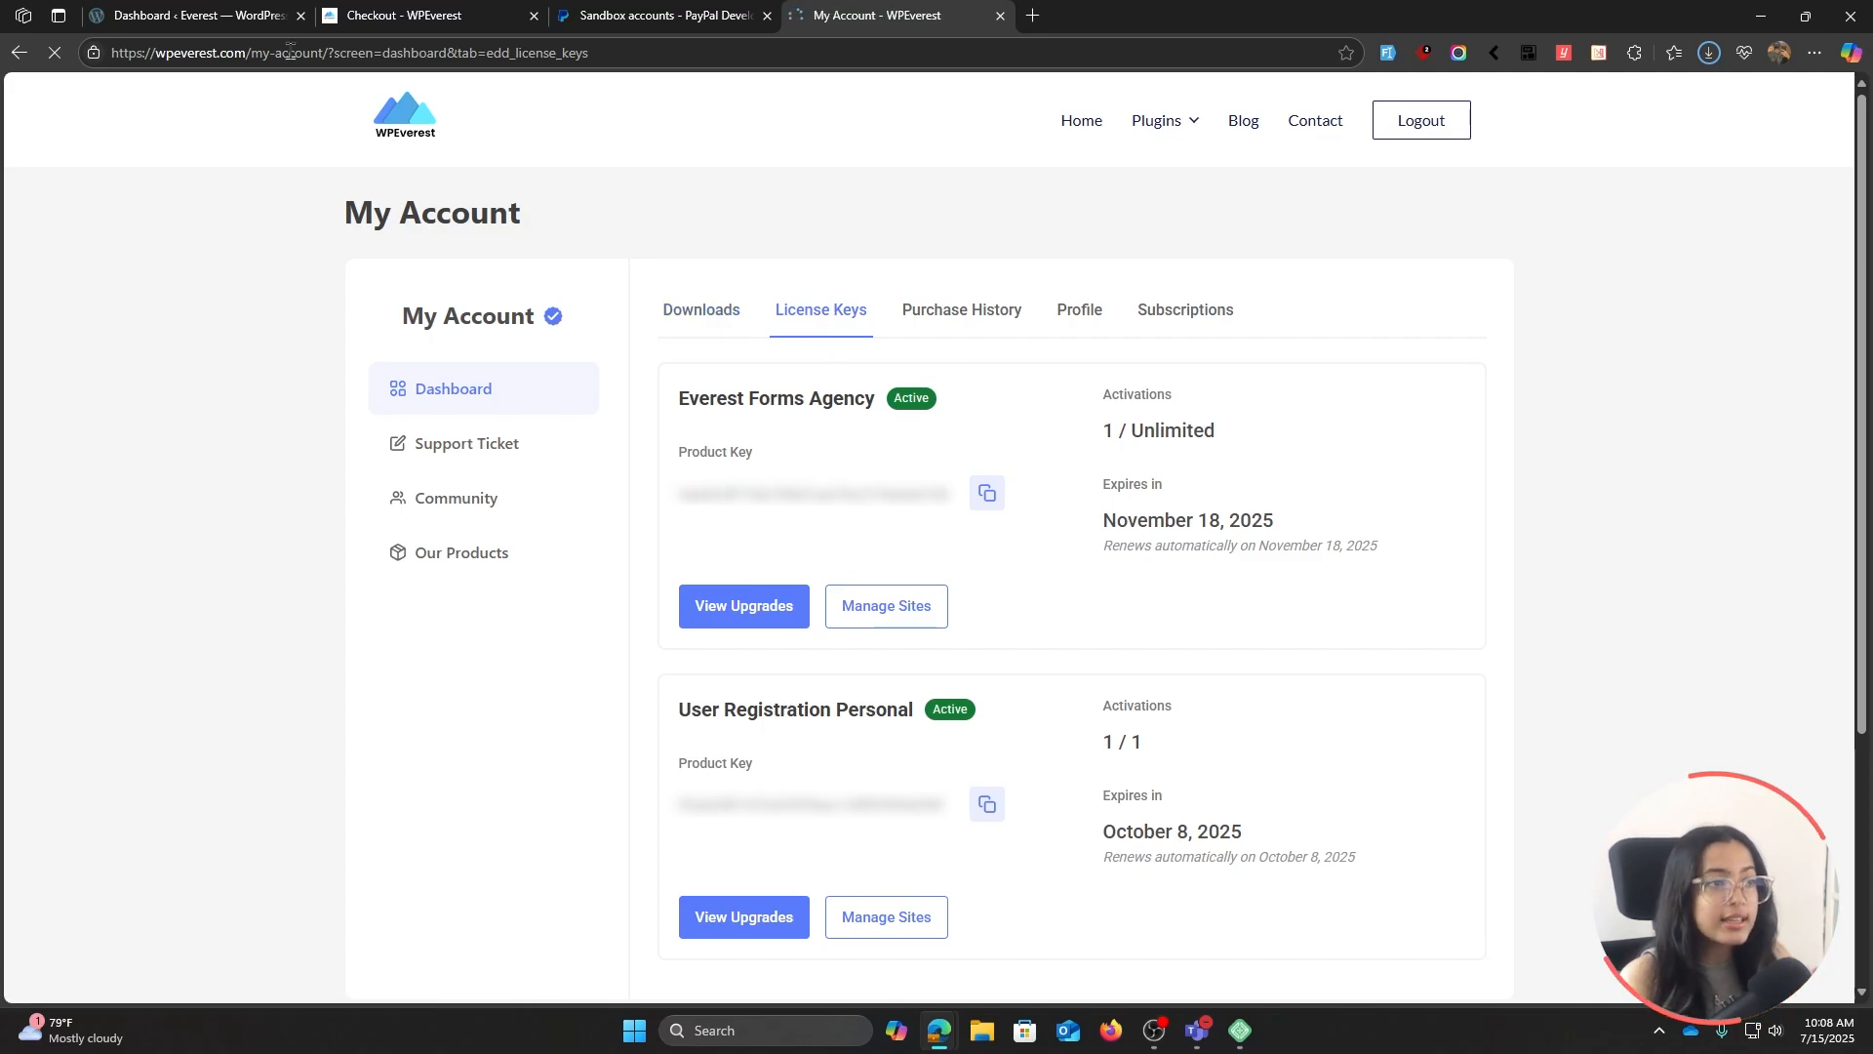
# In the WordPress dashboard, upload, install and activate the plugin file everest-forms-pro-v1.9.6 (2).zip, ending on the installed plugins list.
pyautogui.click(231, 26)
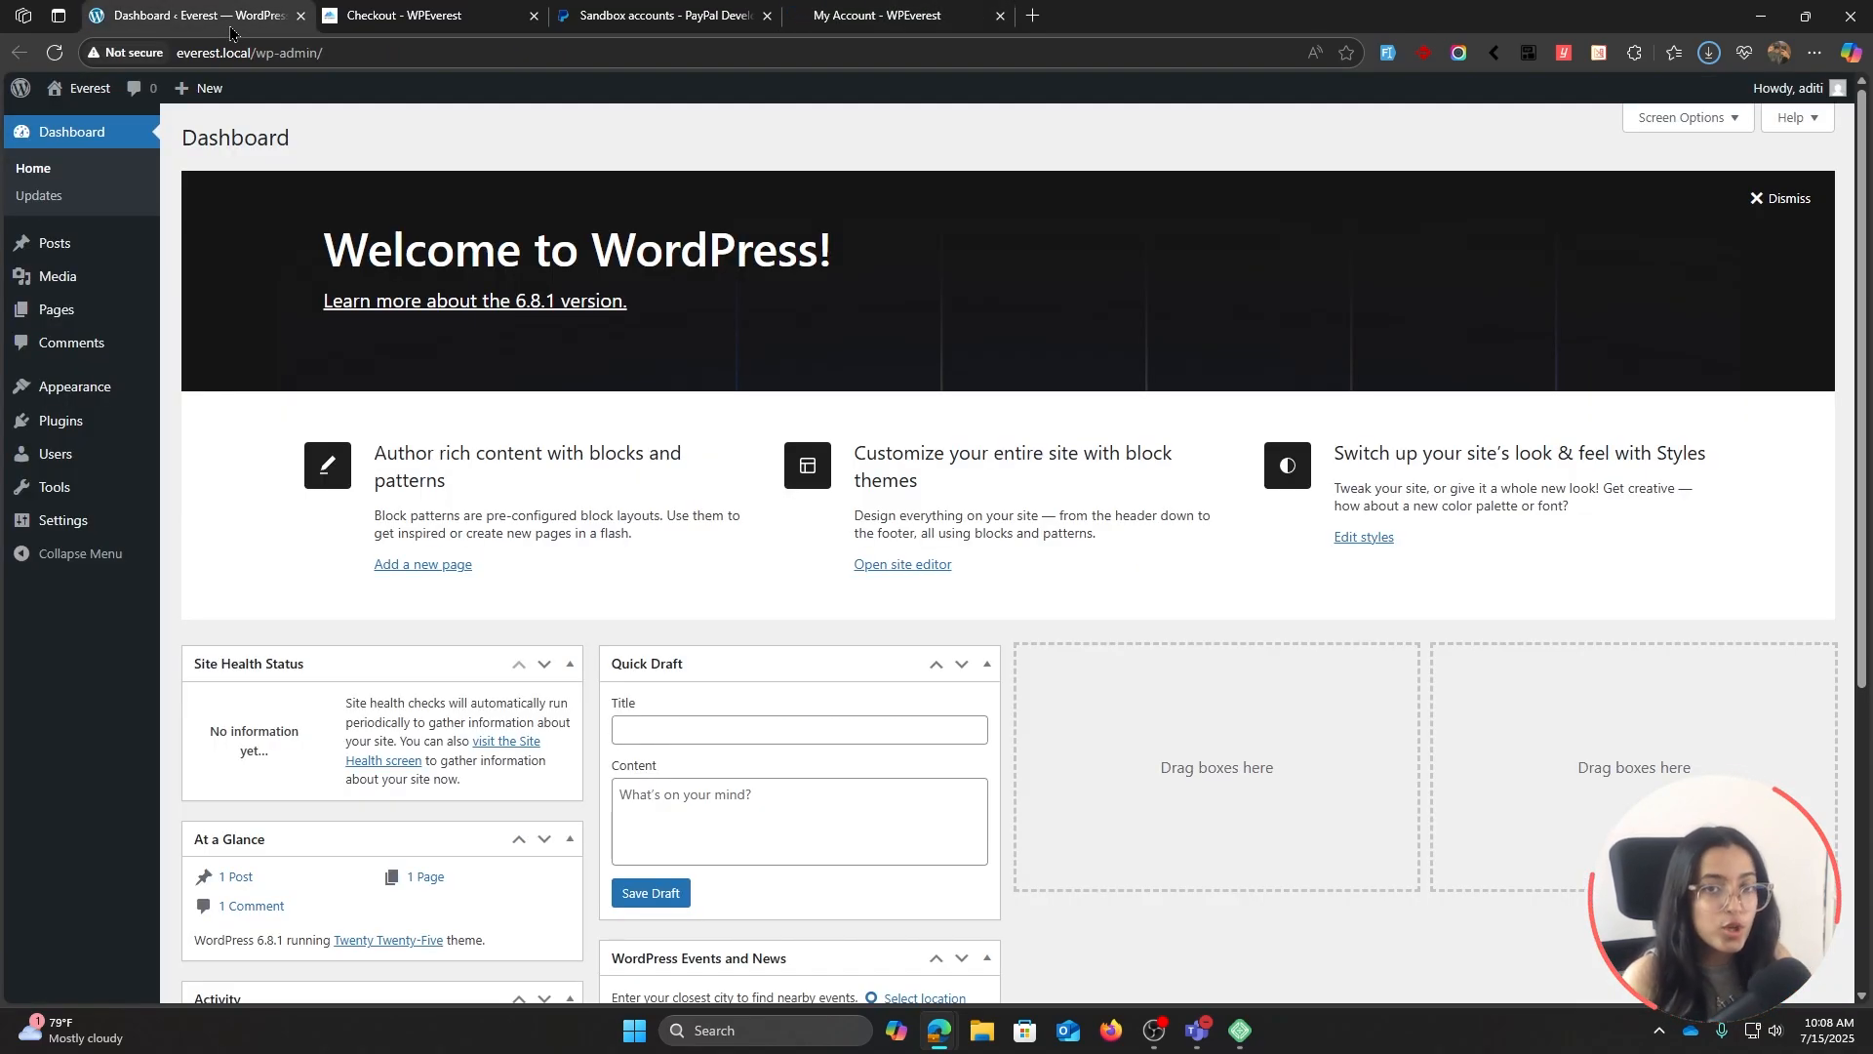
pyautogui.click(97, 417)
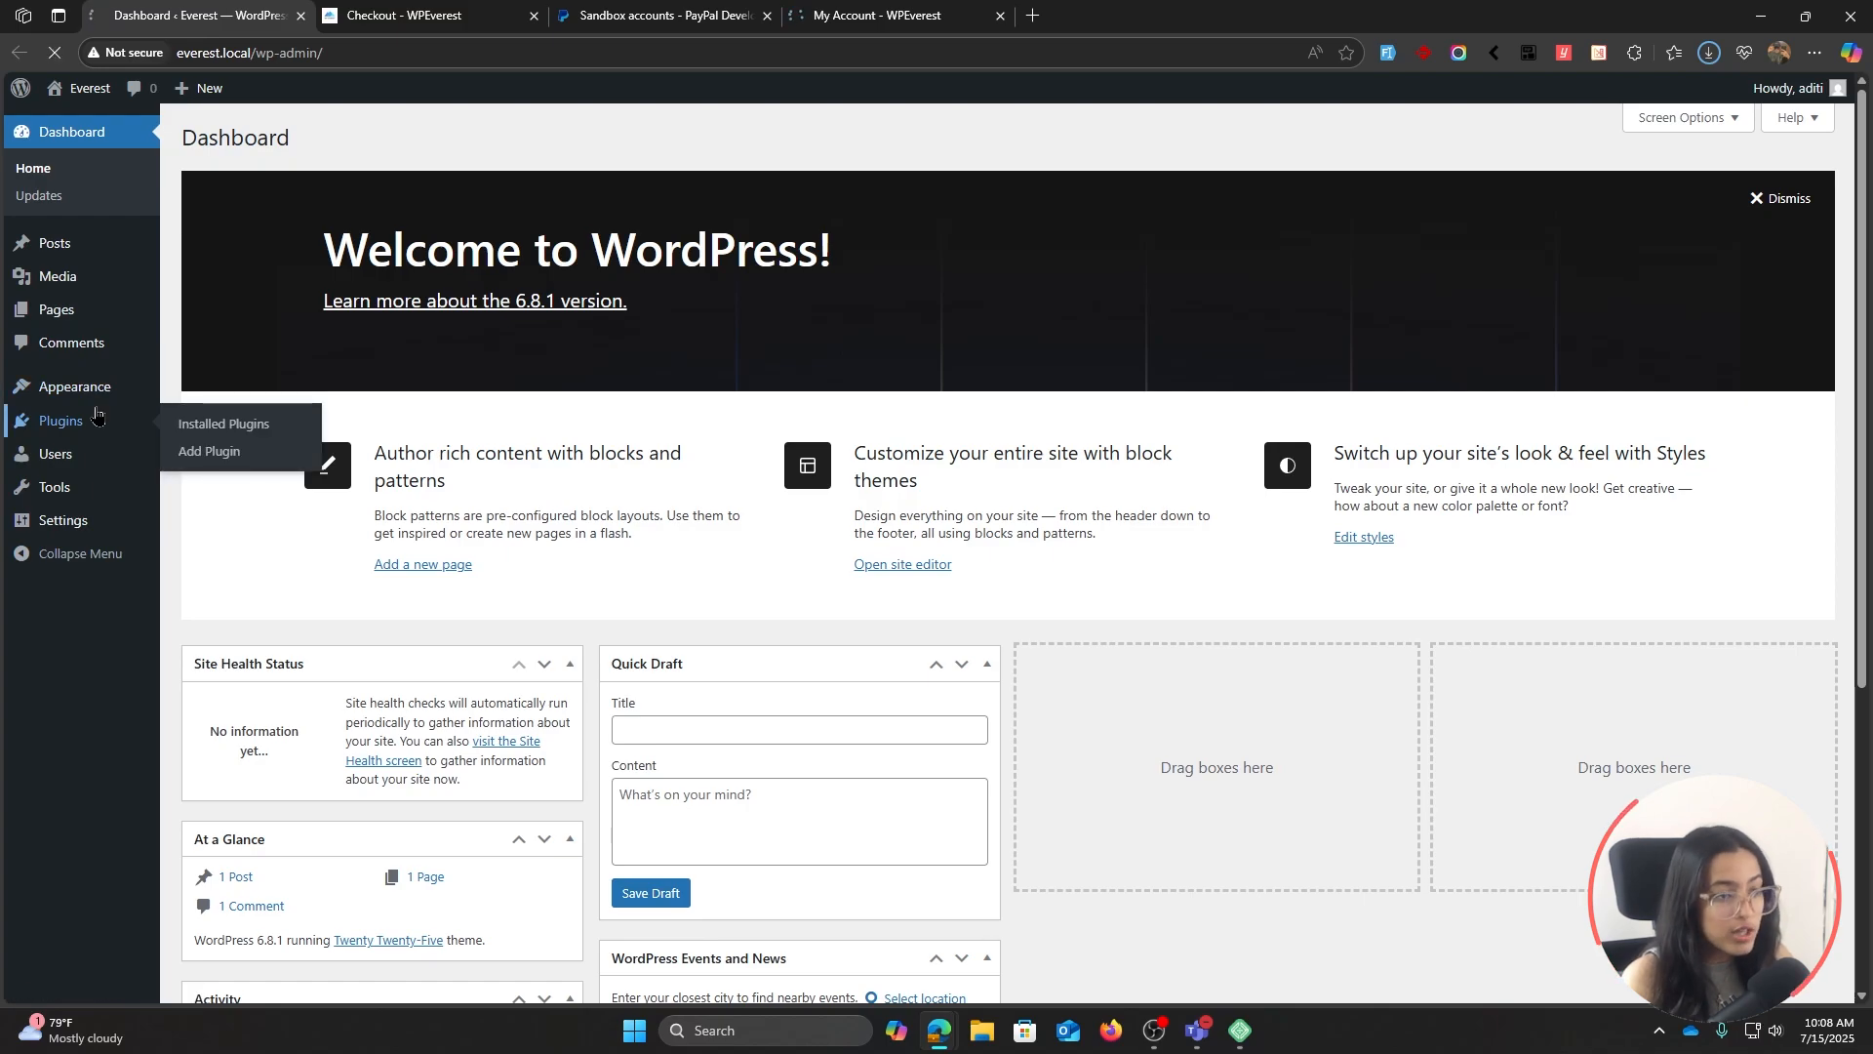
pyautogui.click(203, 461)
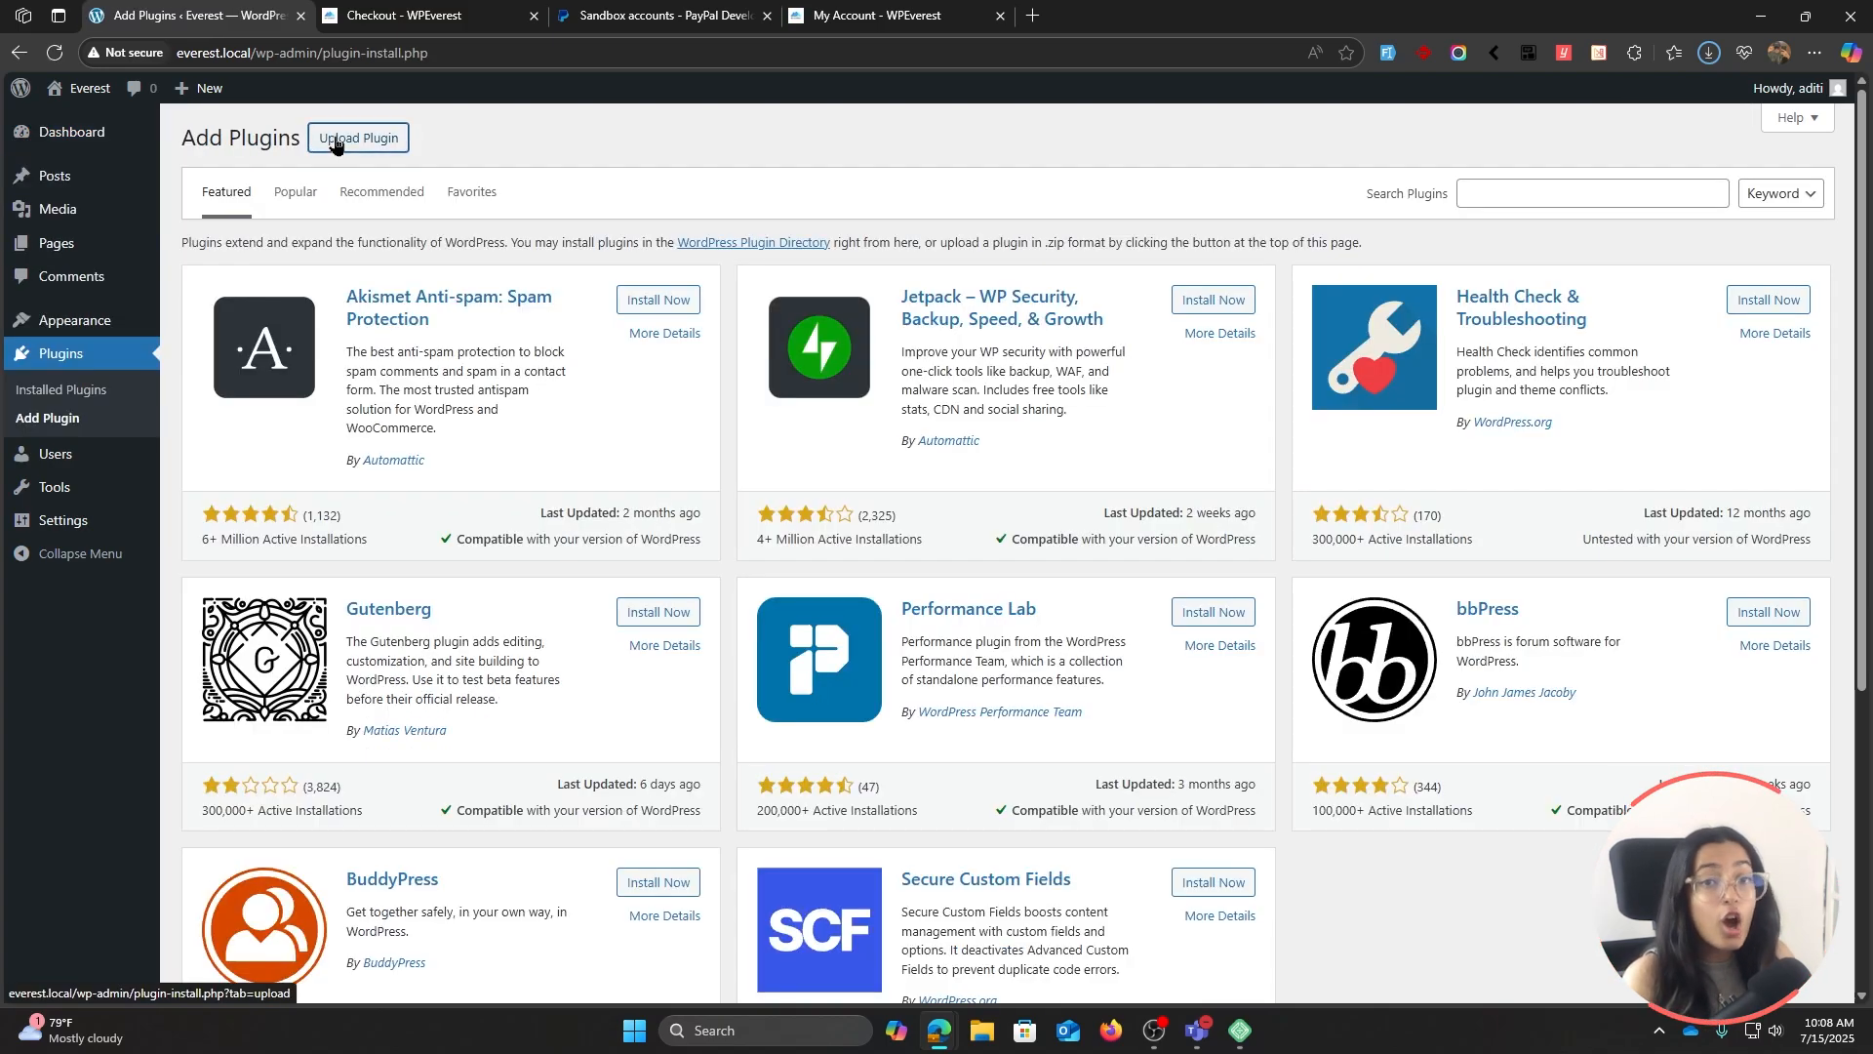
pyautogui.click(347, 139)
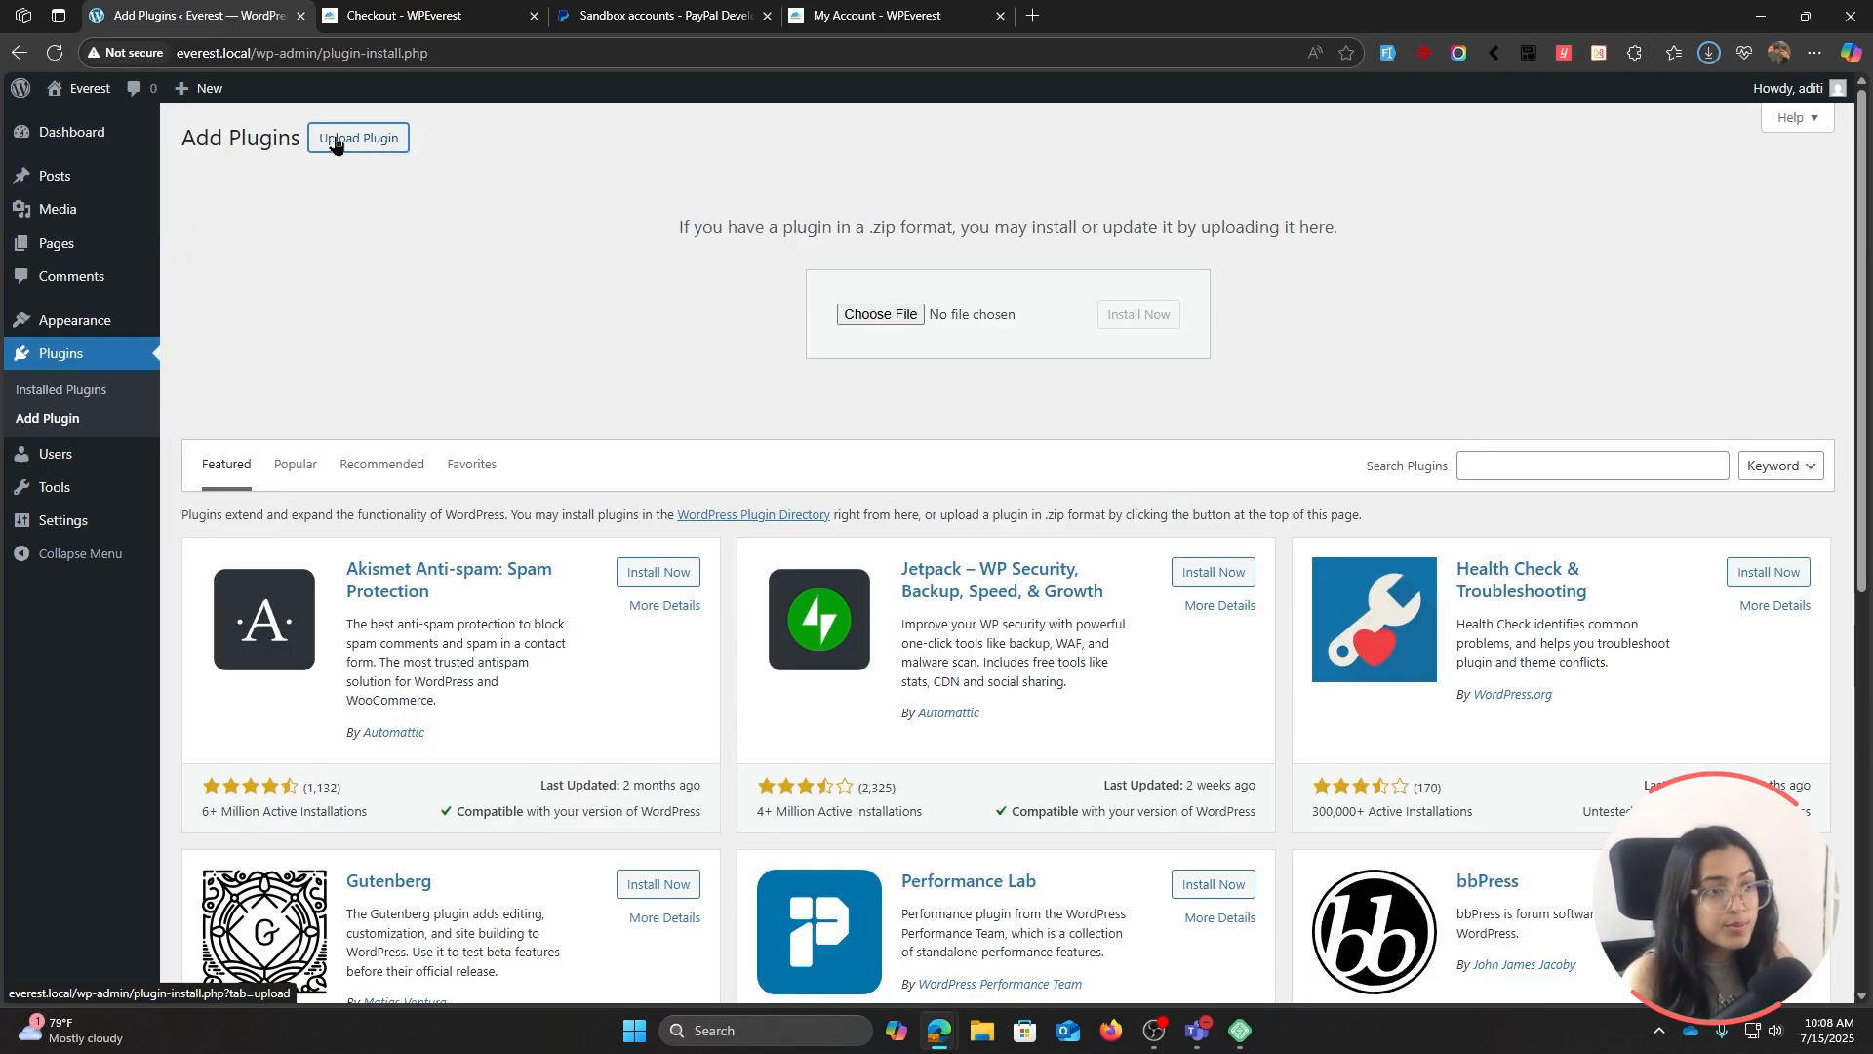
pyautogui.click(850, 316)
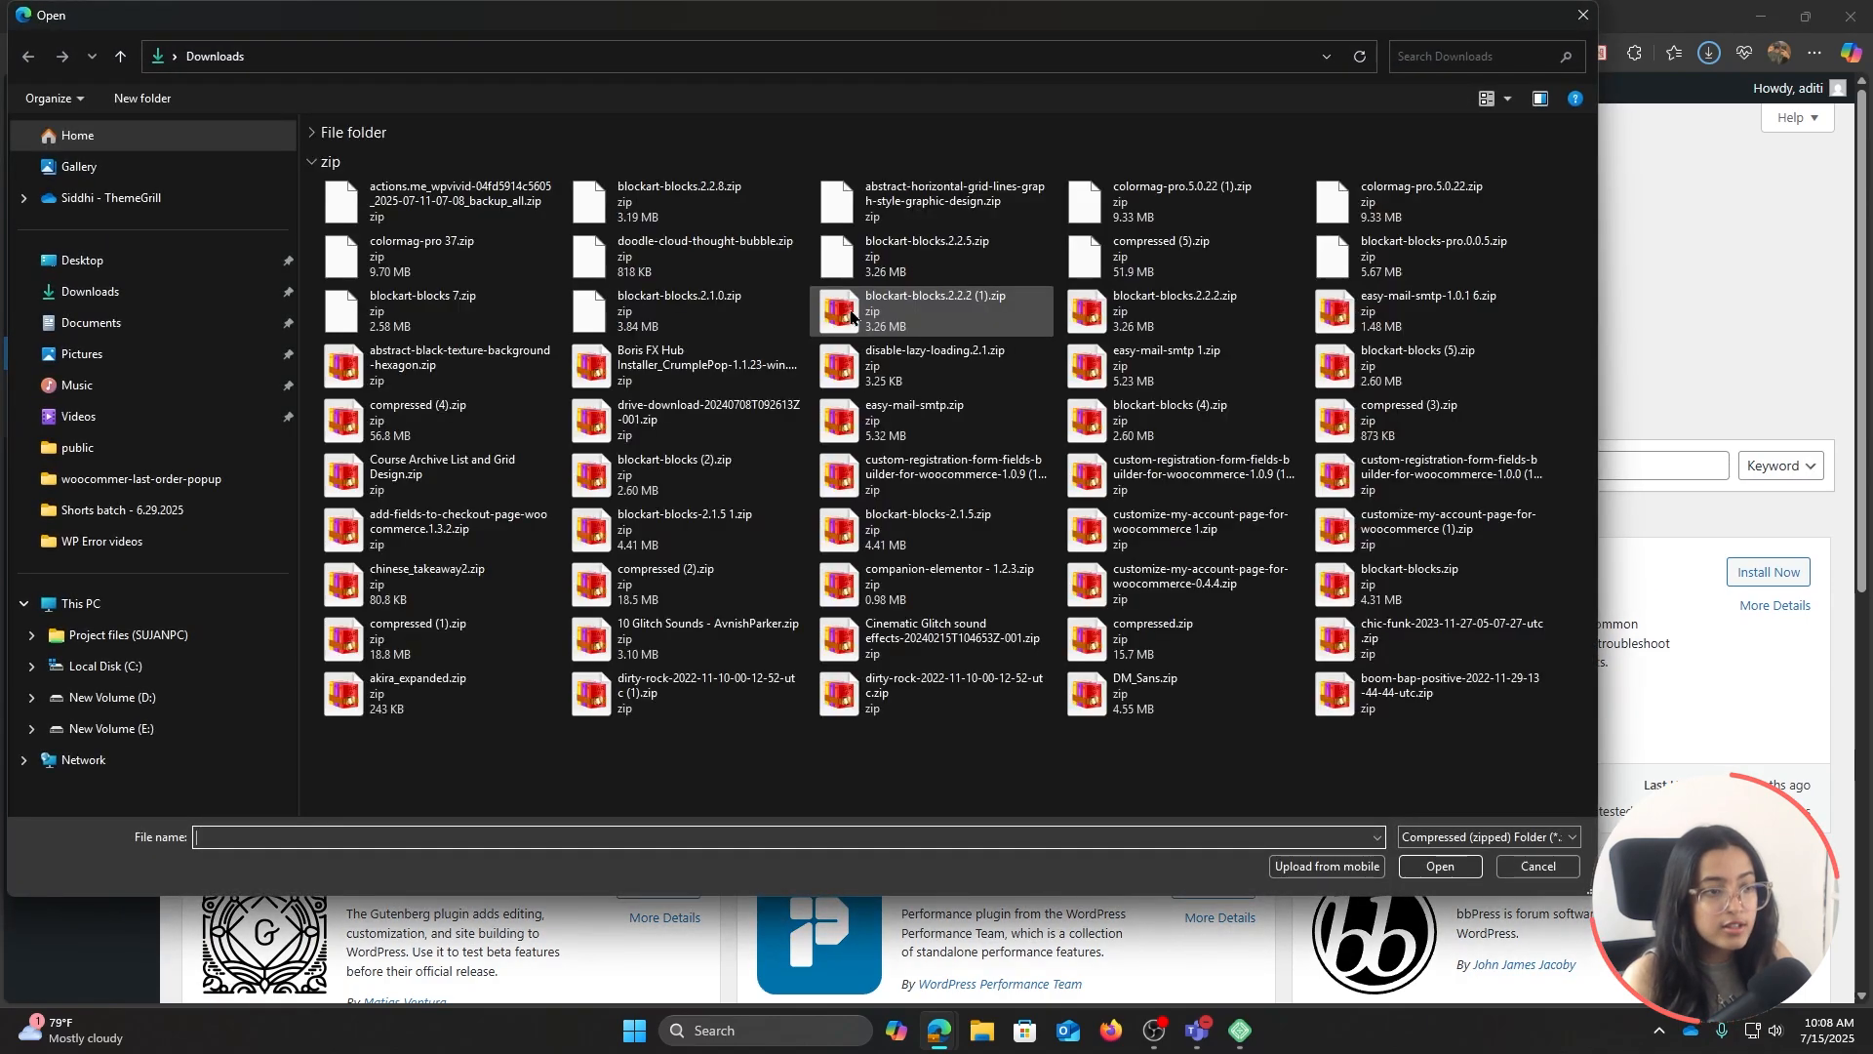
pyautogui.doubleClick(952, 639)
pyautogui.click(1105, 317)
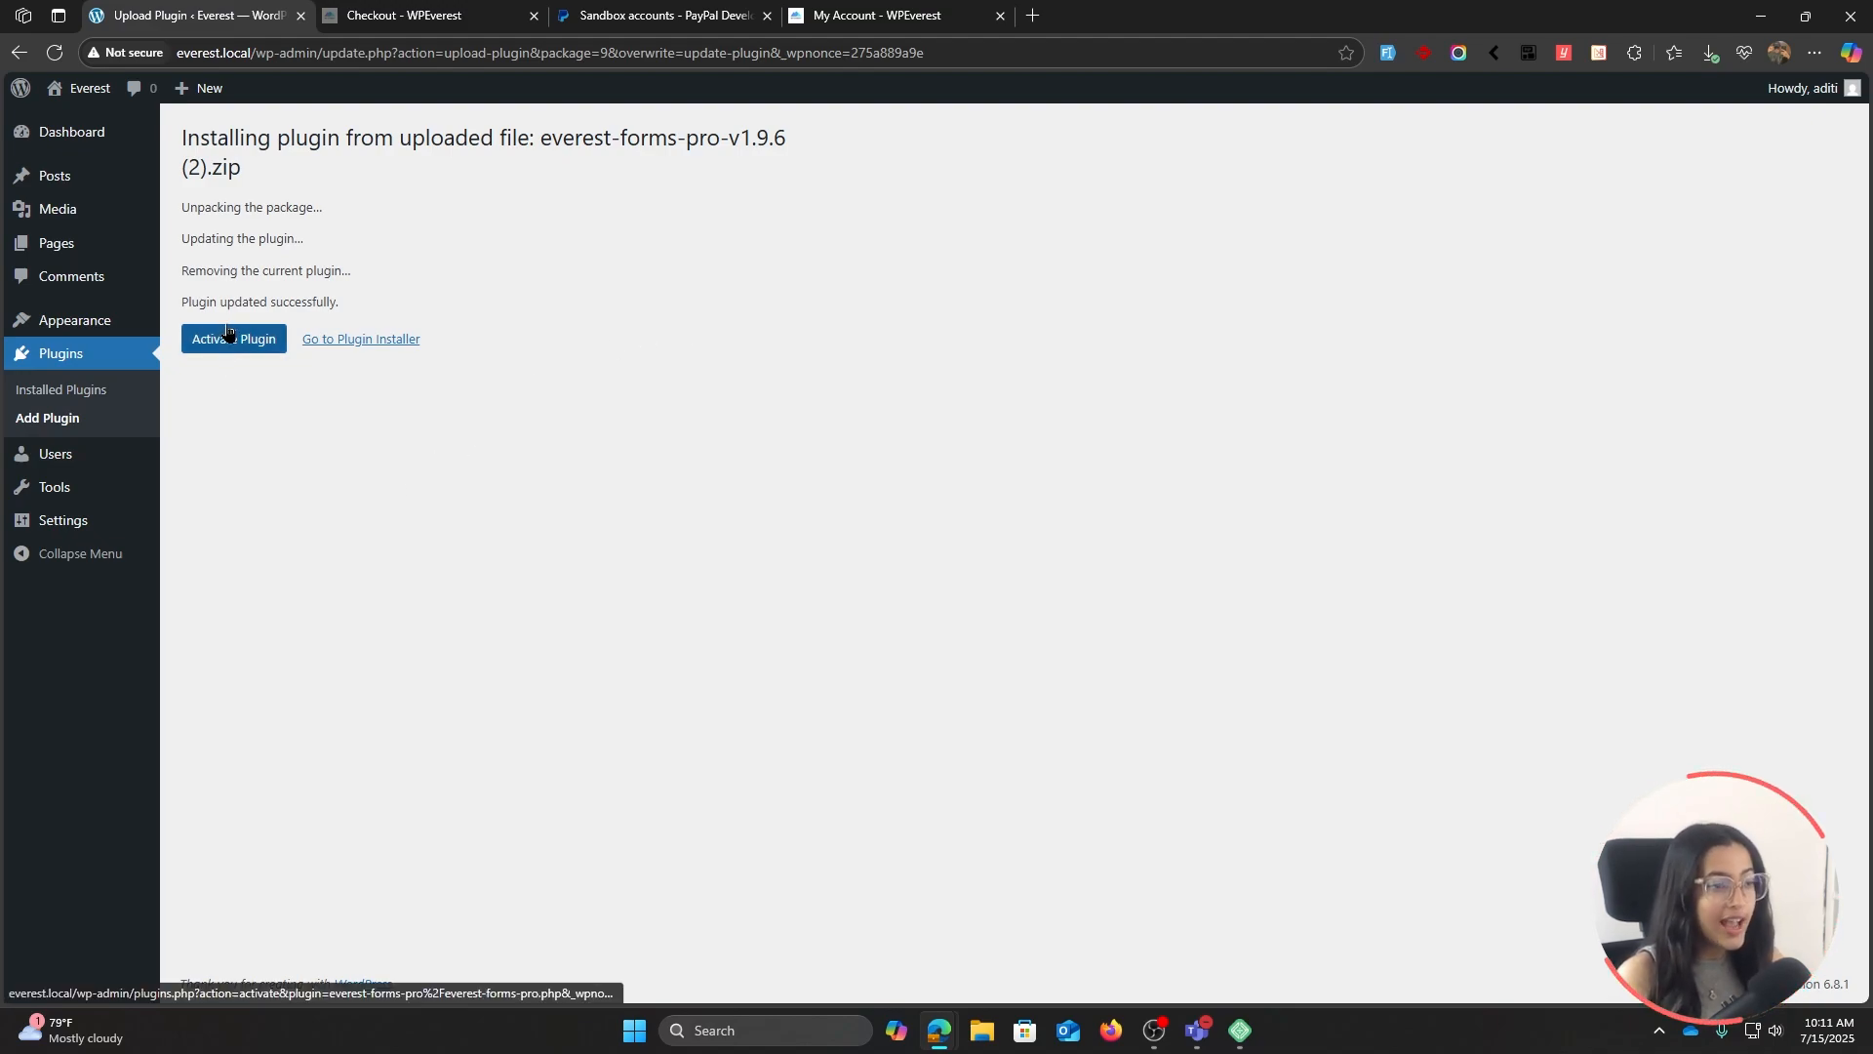
pyautogui.click(256, 343)
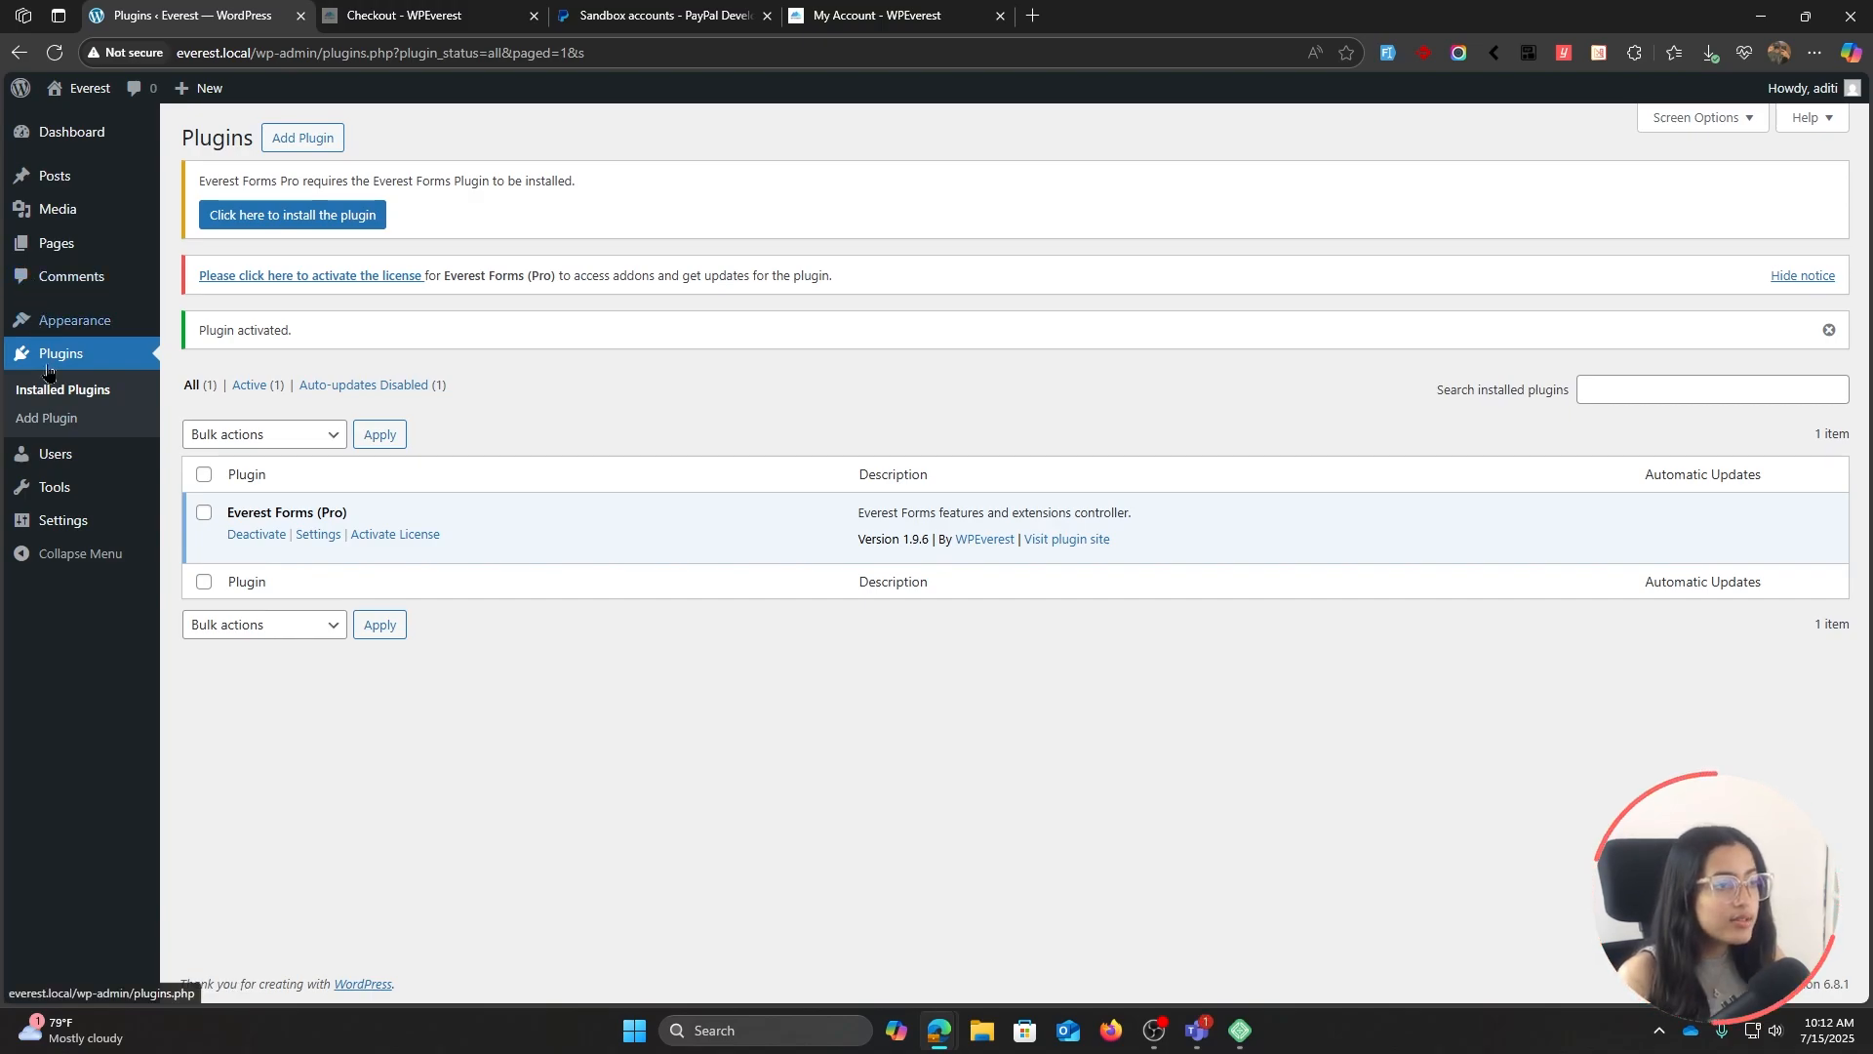
pyautogui.click(91, 390)
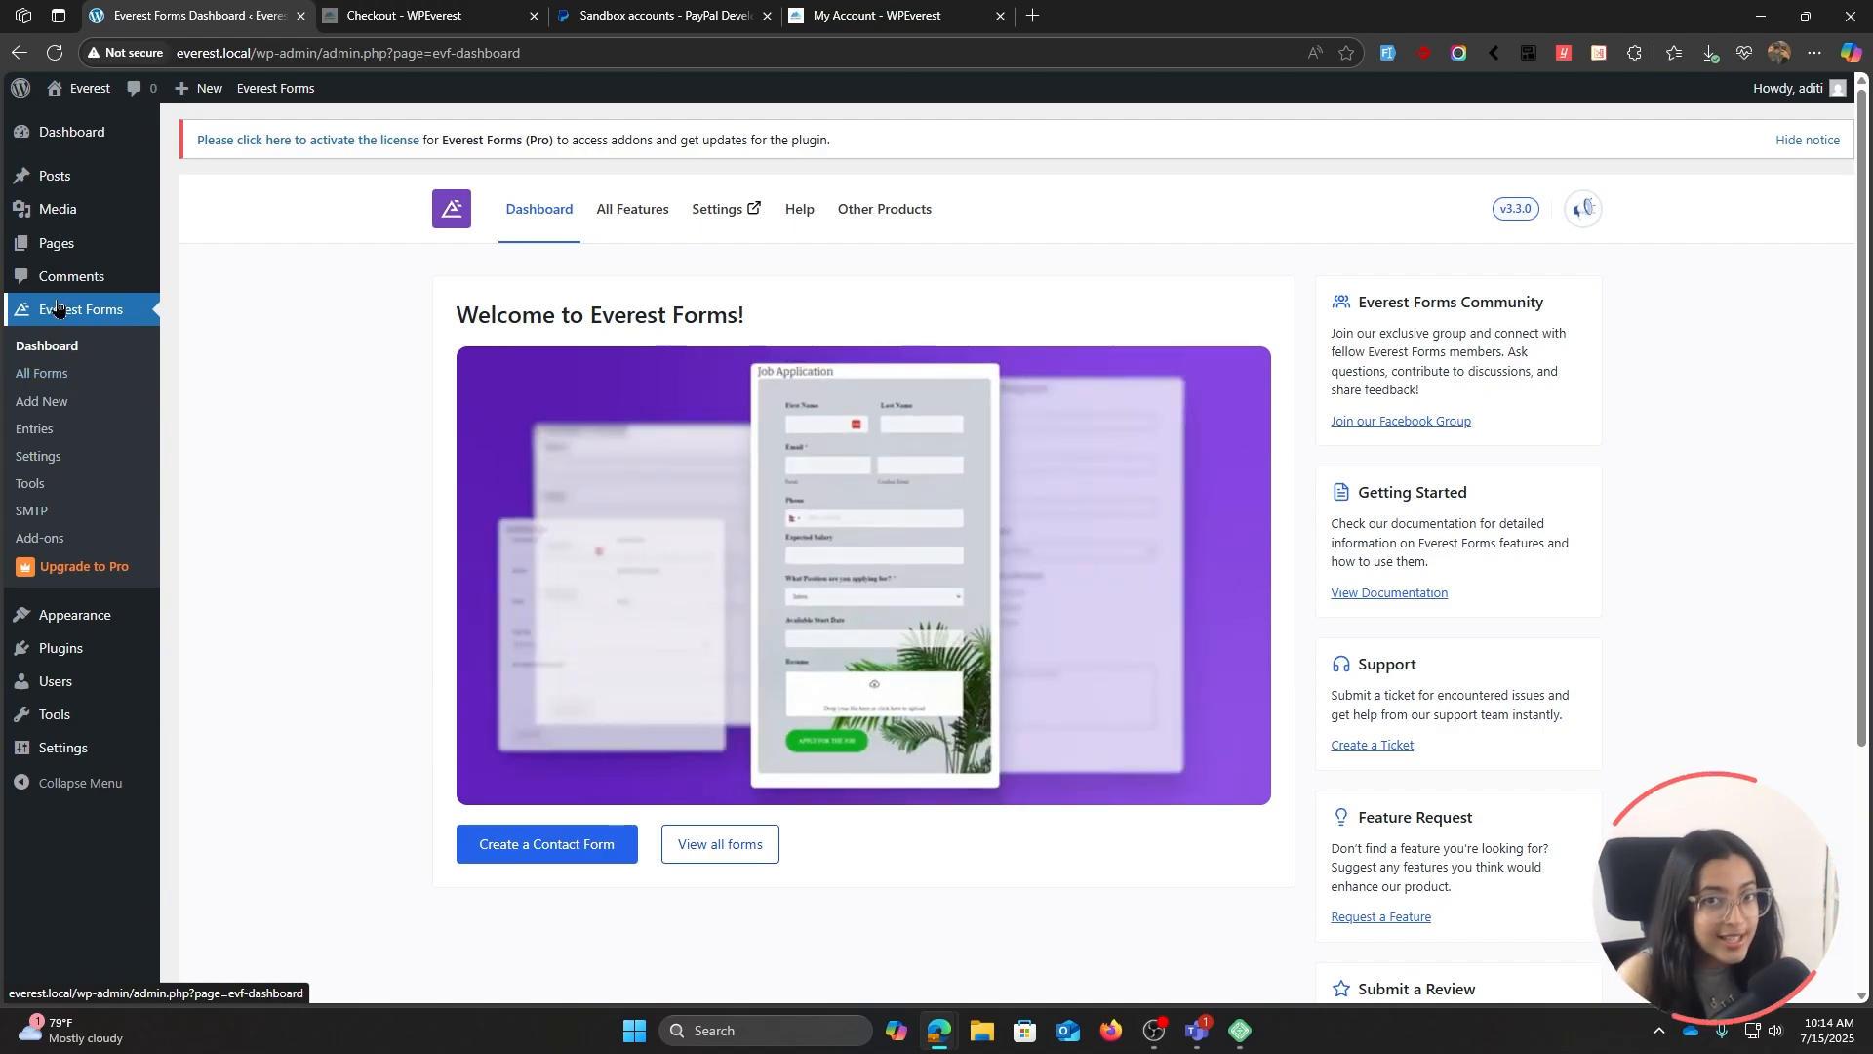
# Paste the product license key into the Everest Forms license settings and activate the license.
pyautogui.click(75, 465)
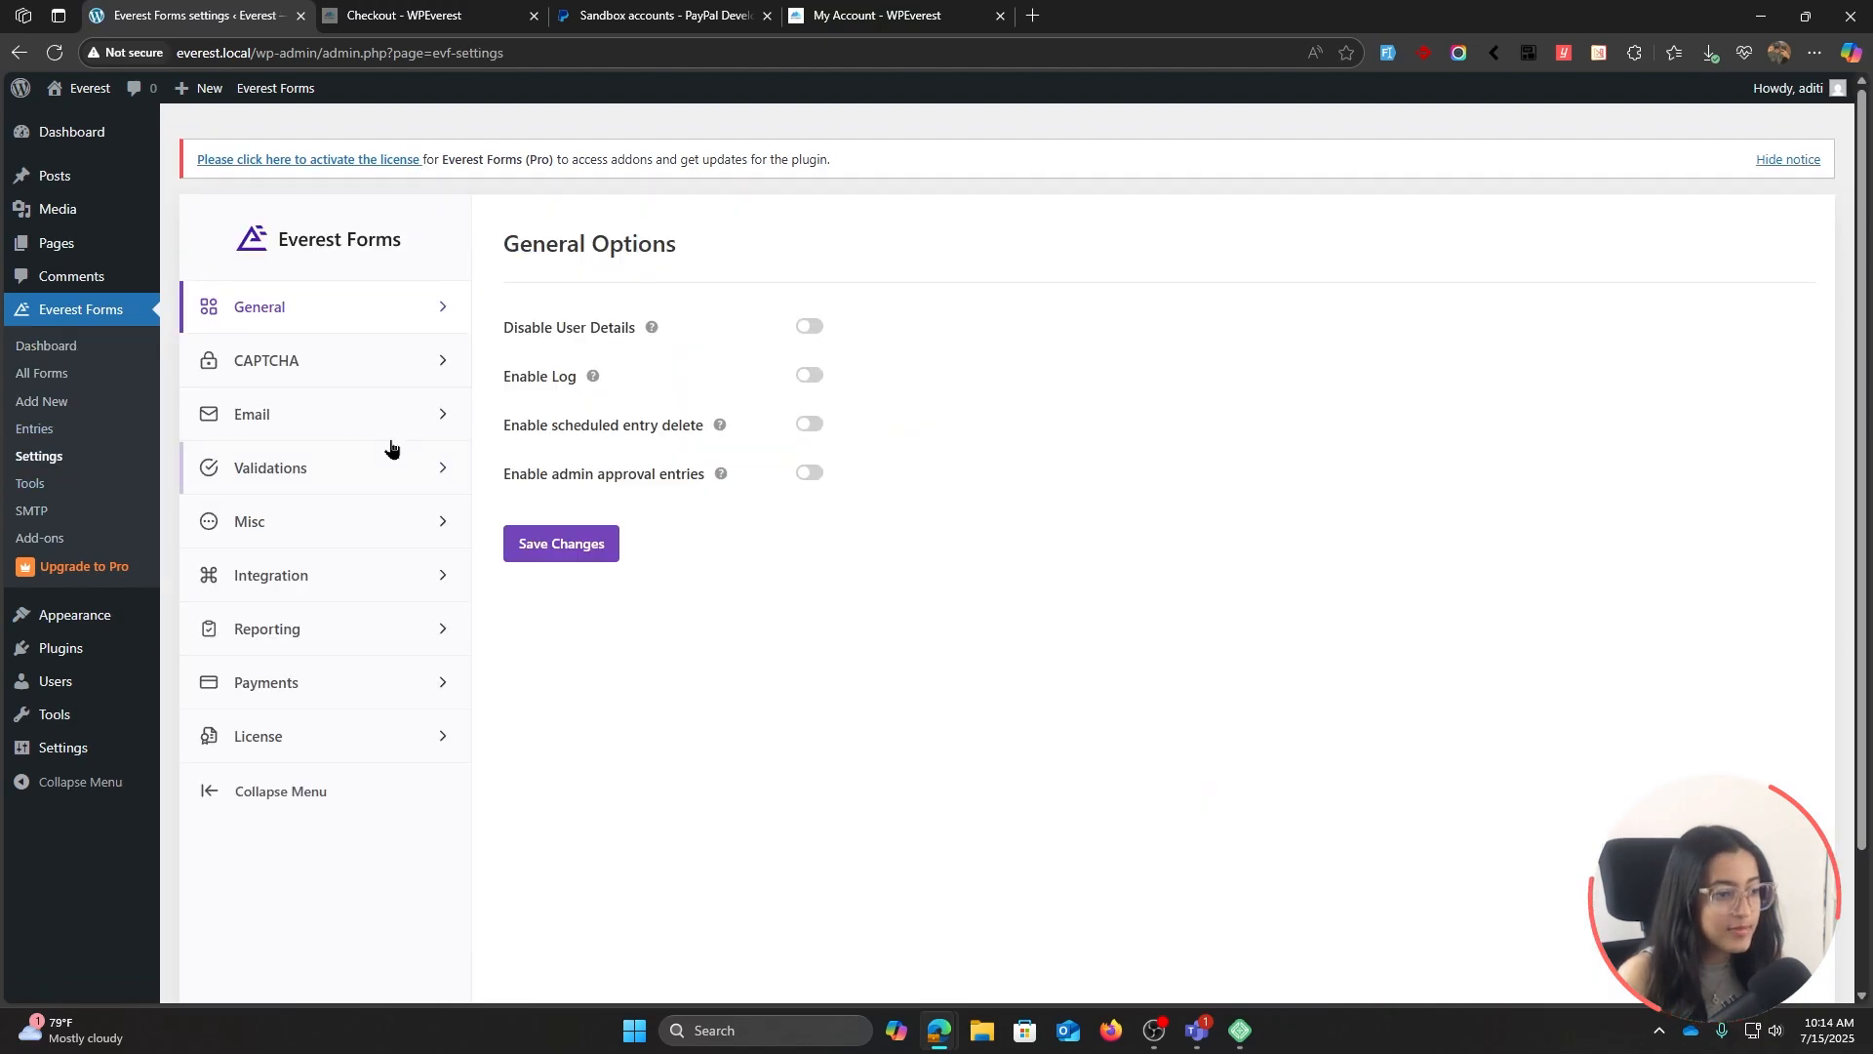
pyautogui.click(400, 733)
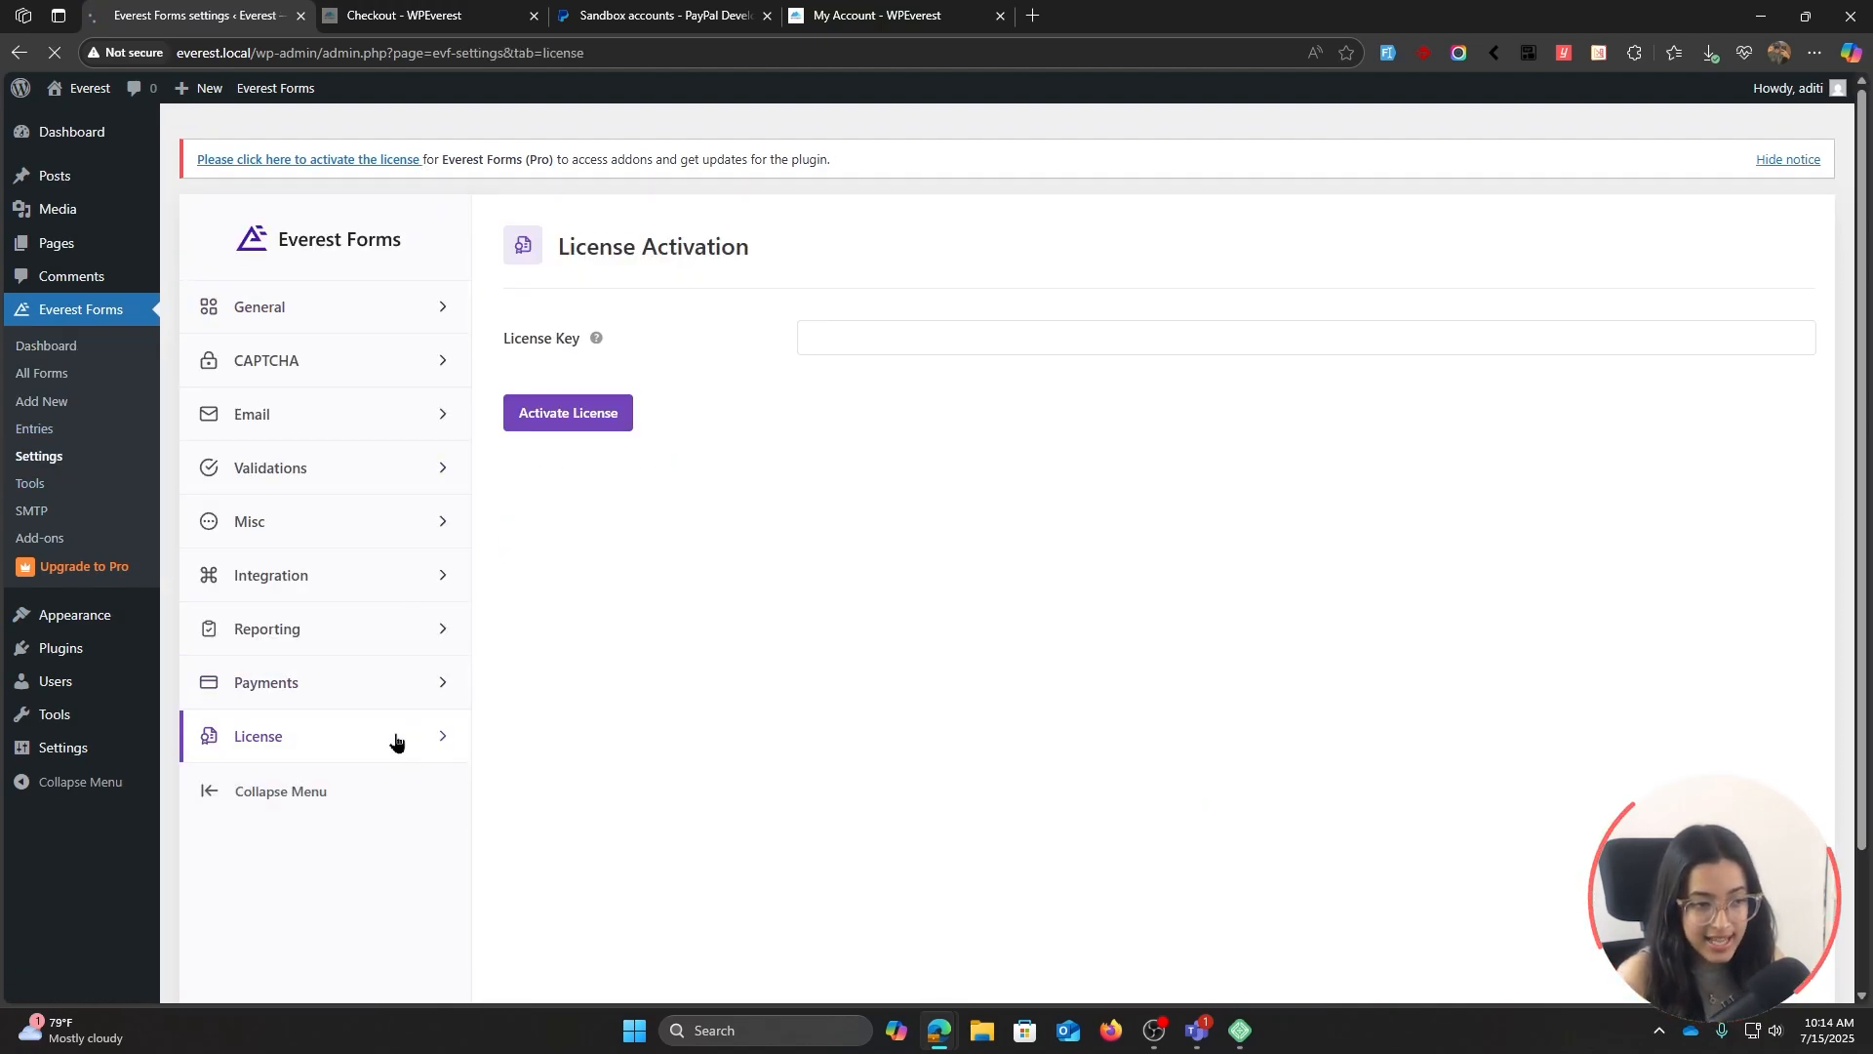
pyautogui.click(824, 347)
pyautogui.rightClick(827, 348)
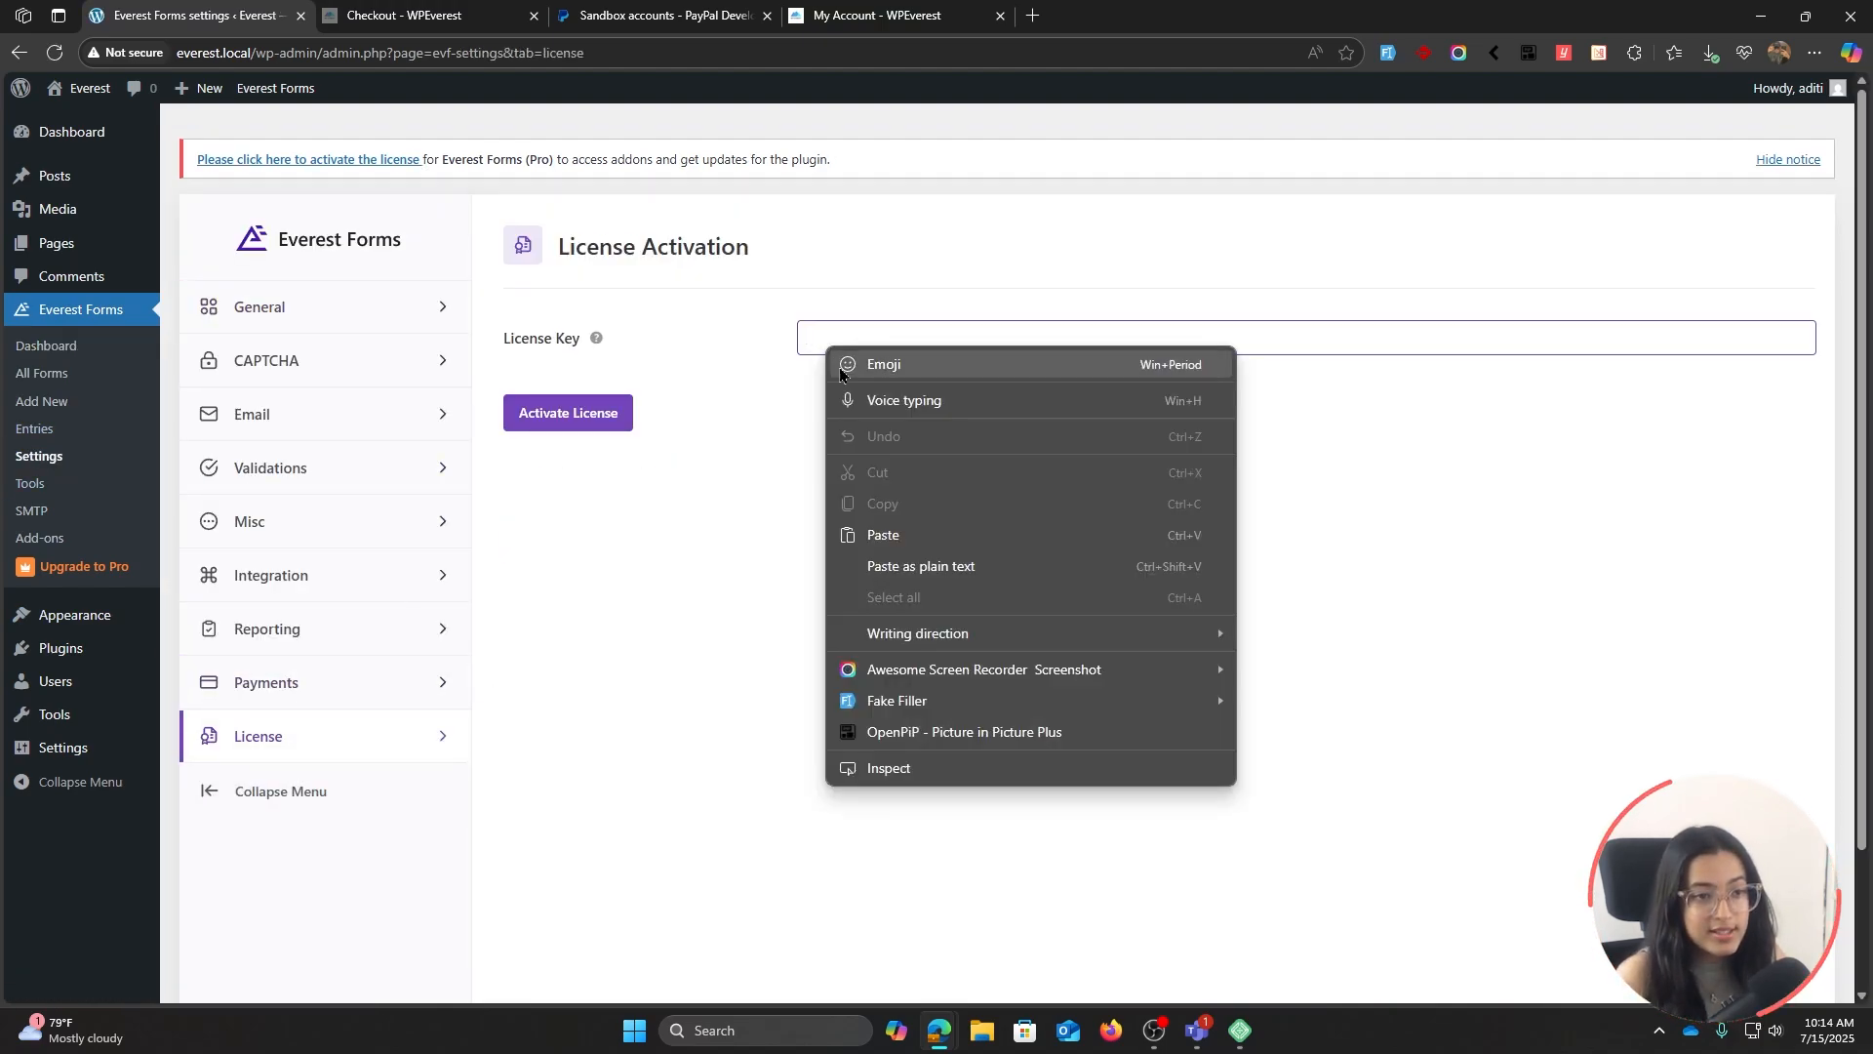
pyautogui.click(883, 534)
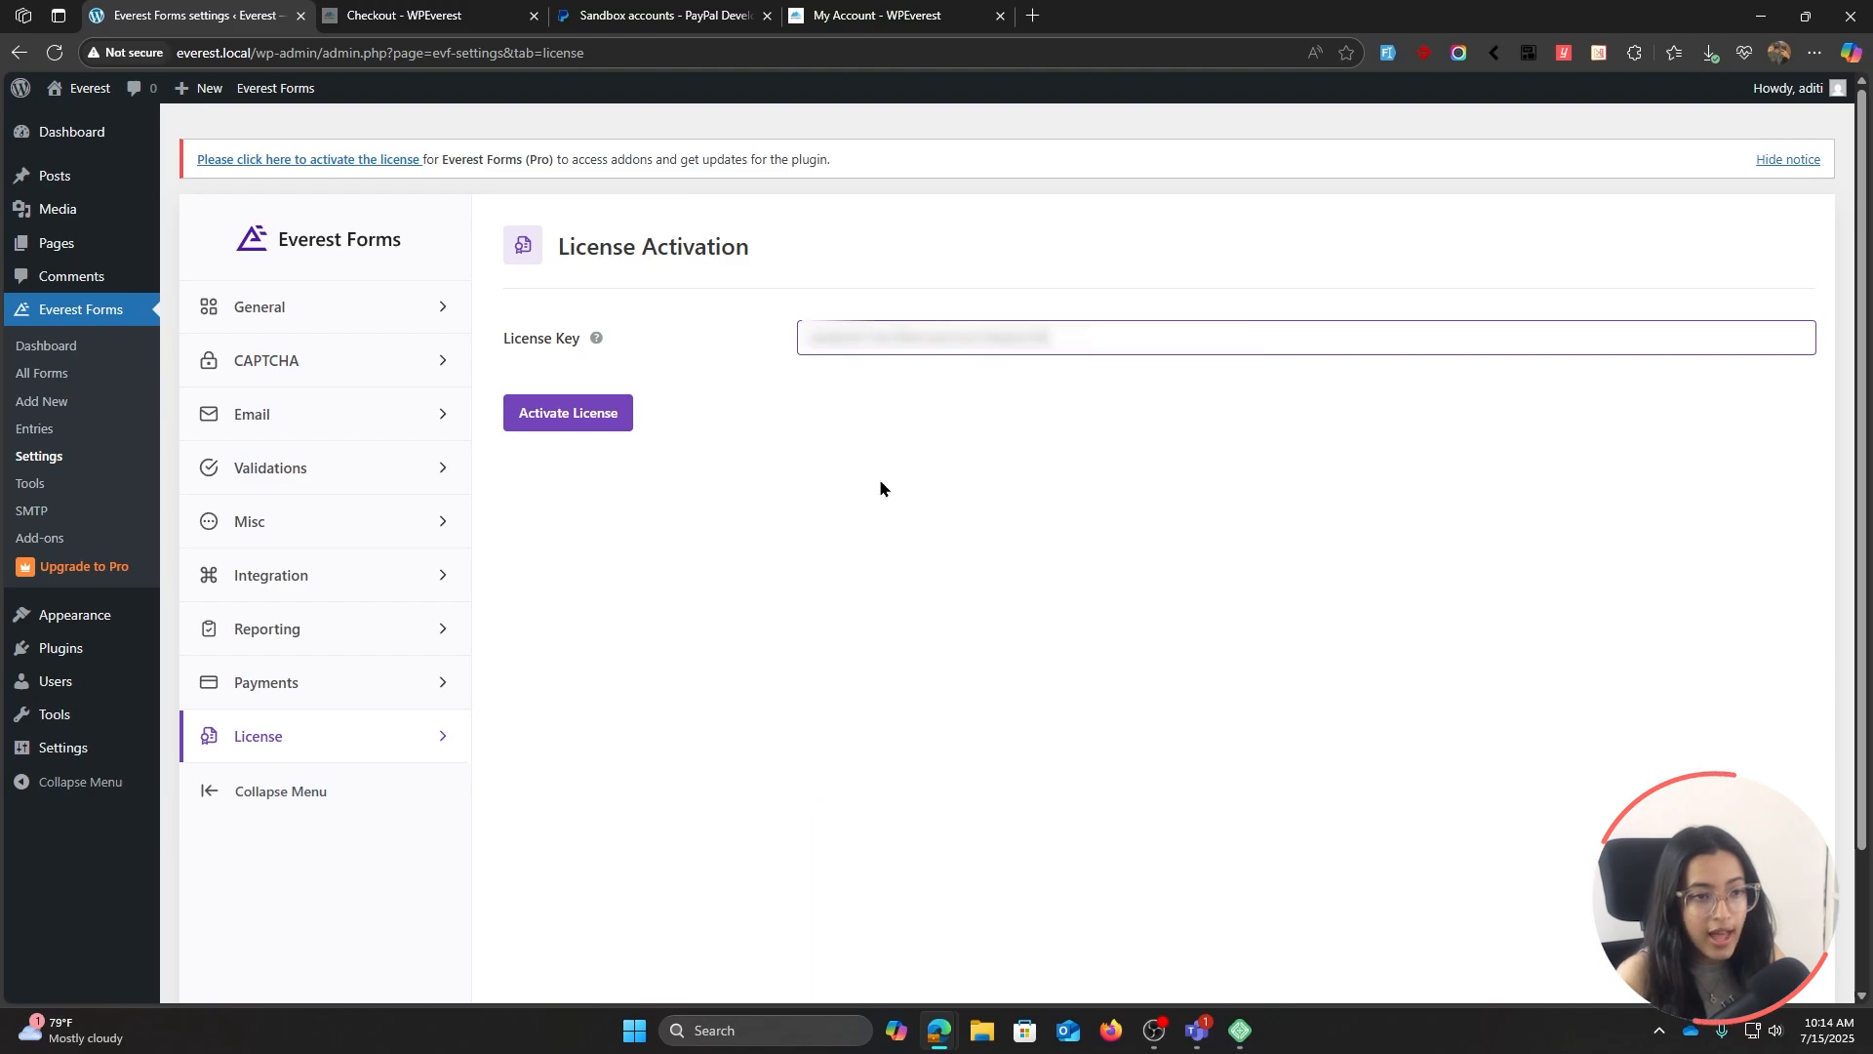
pyautogui.click(599, 416)
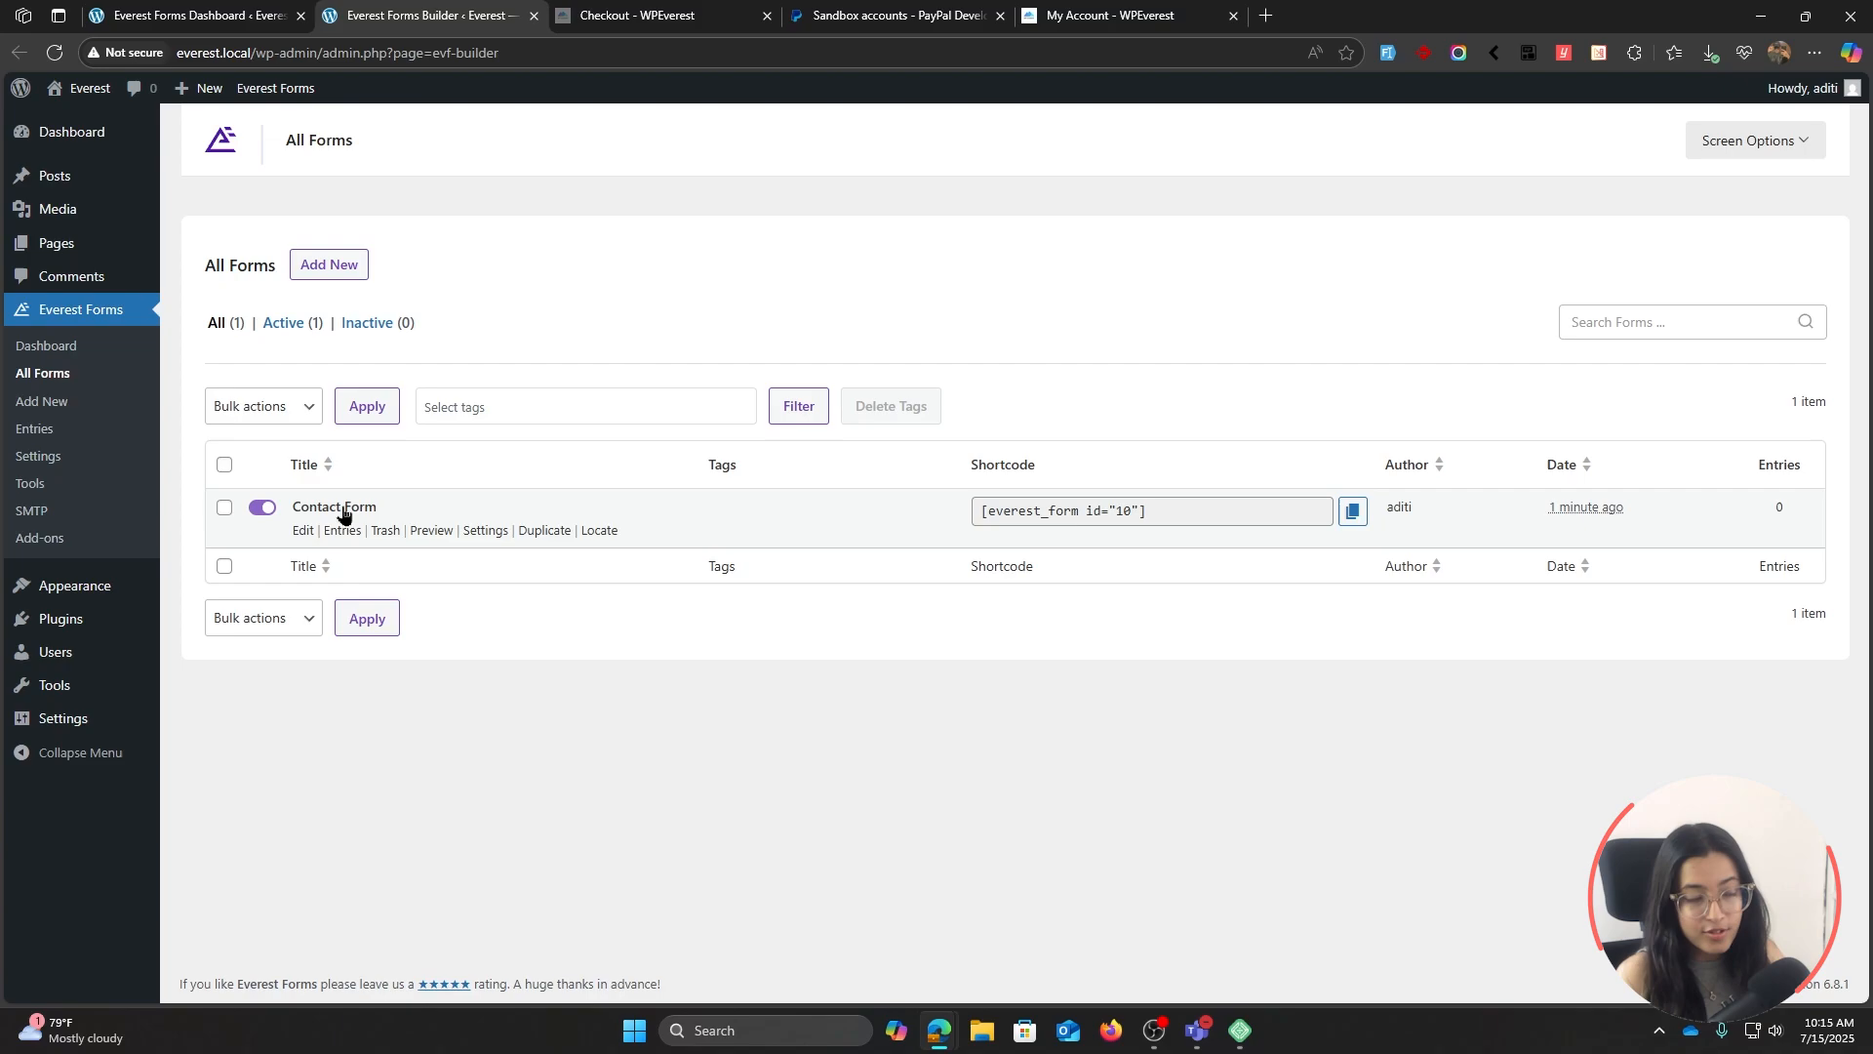
# Create a new form named Donation Form from the donation template with its required PayPal Standard and Stripe addons.
pyautogui.click(344, 265)
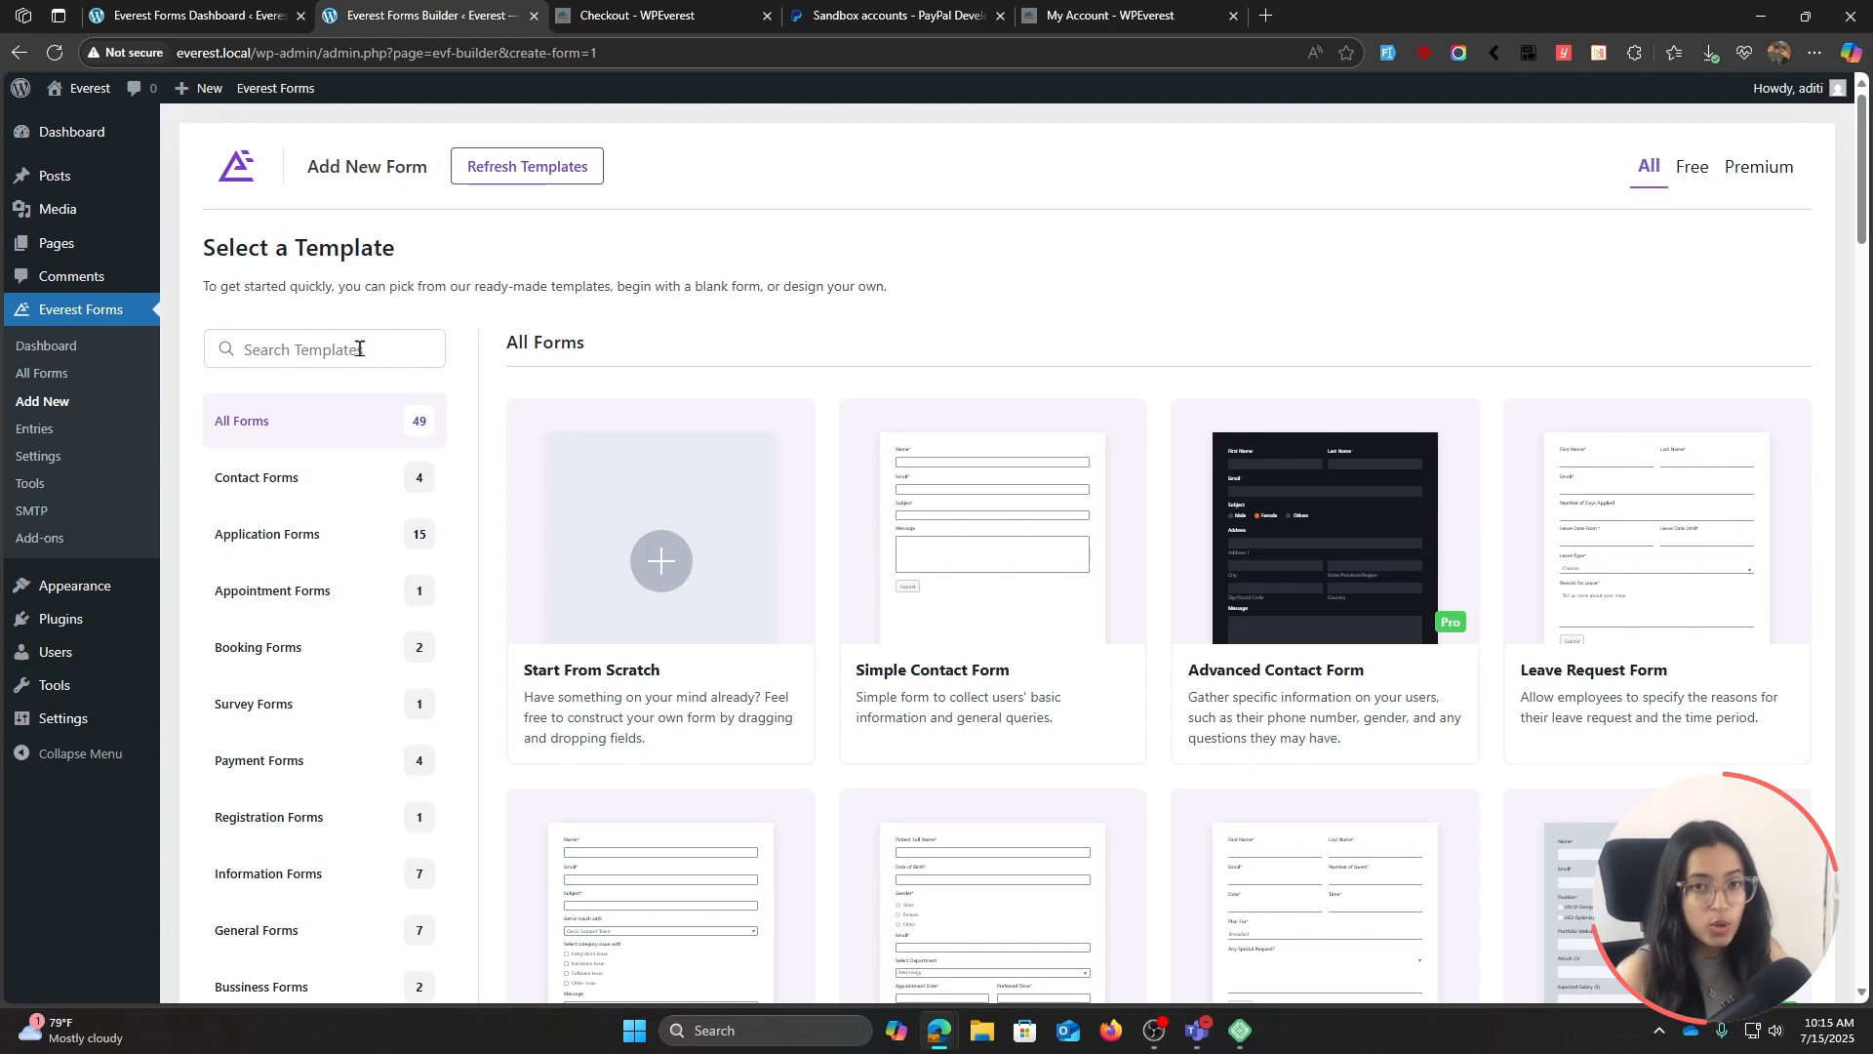
pyautogui.scroll(-1, 827, 567)
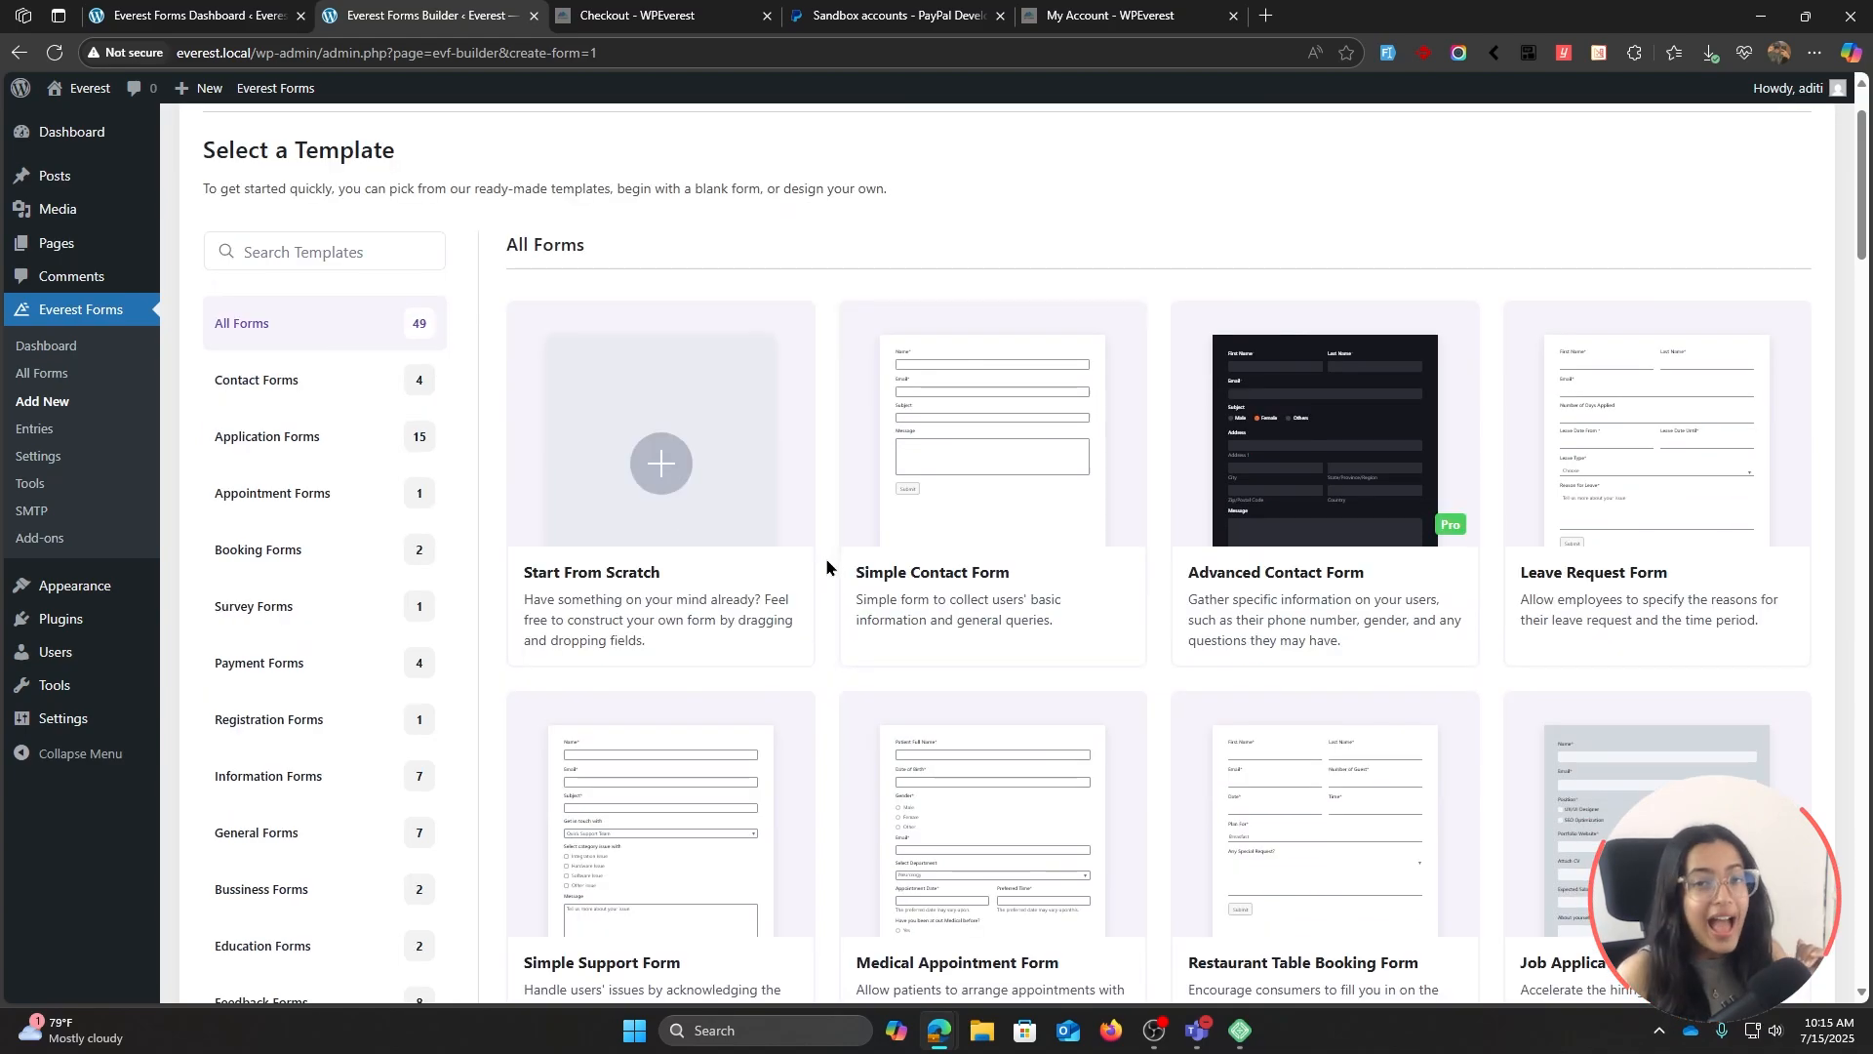
pyautogui.scroll(-6, 826, 566)
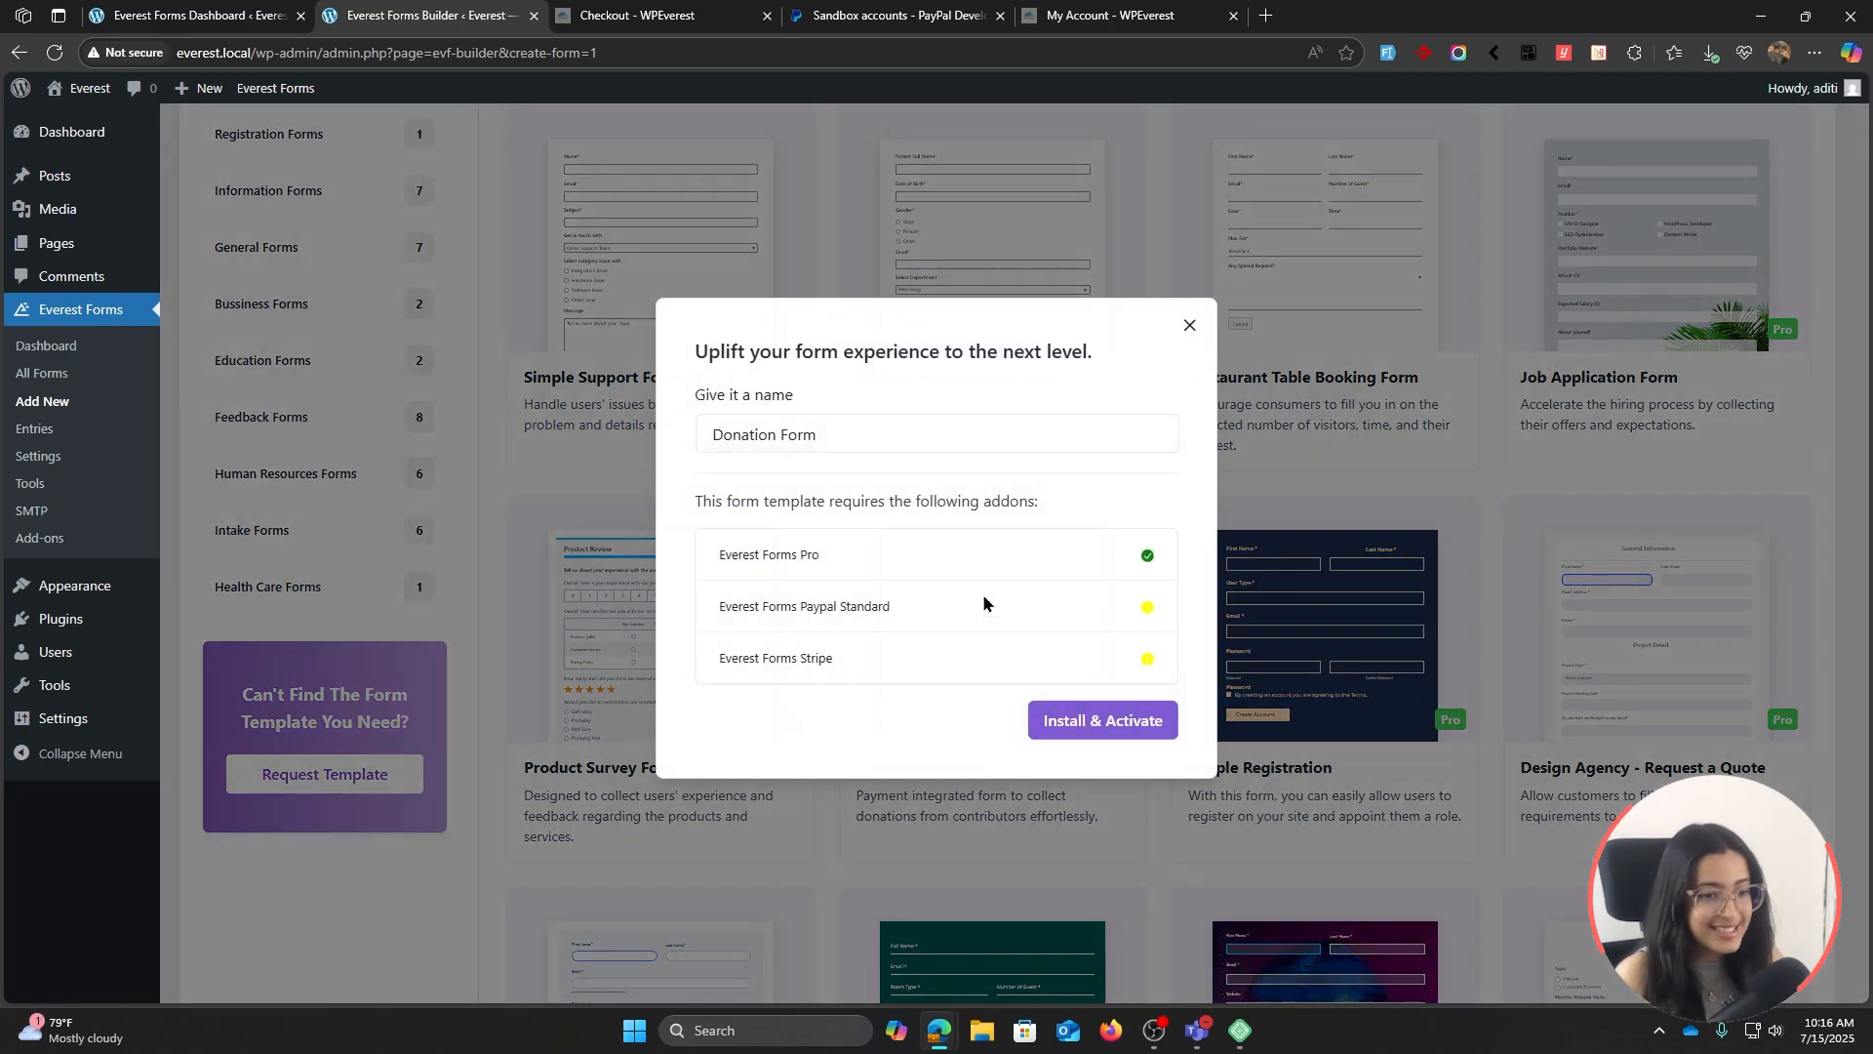
pyautogui.click(984, 593)
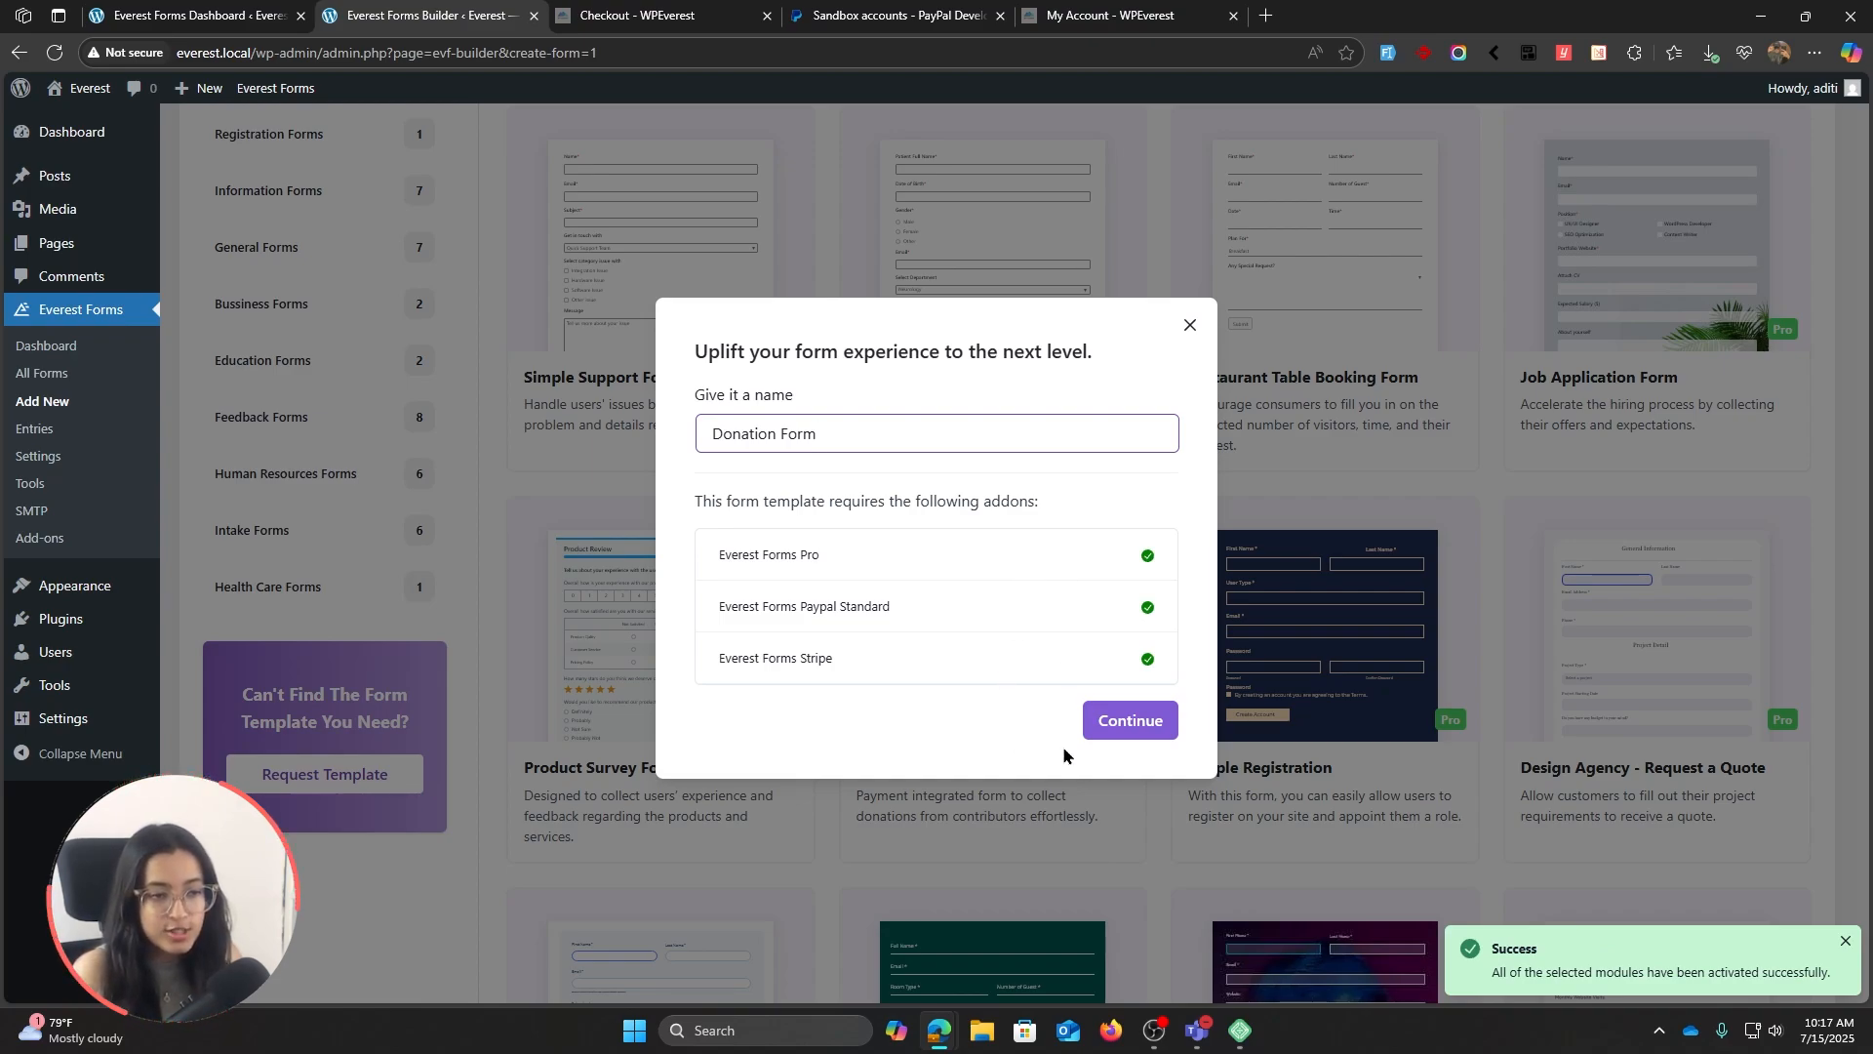
pyautogui.click(1153, 719)
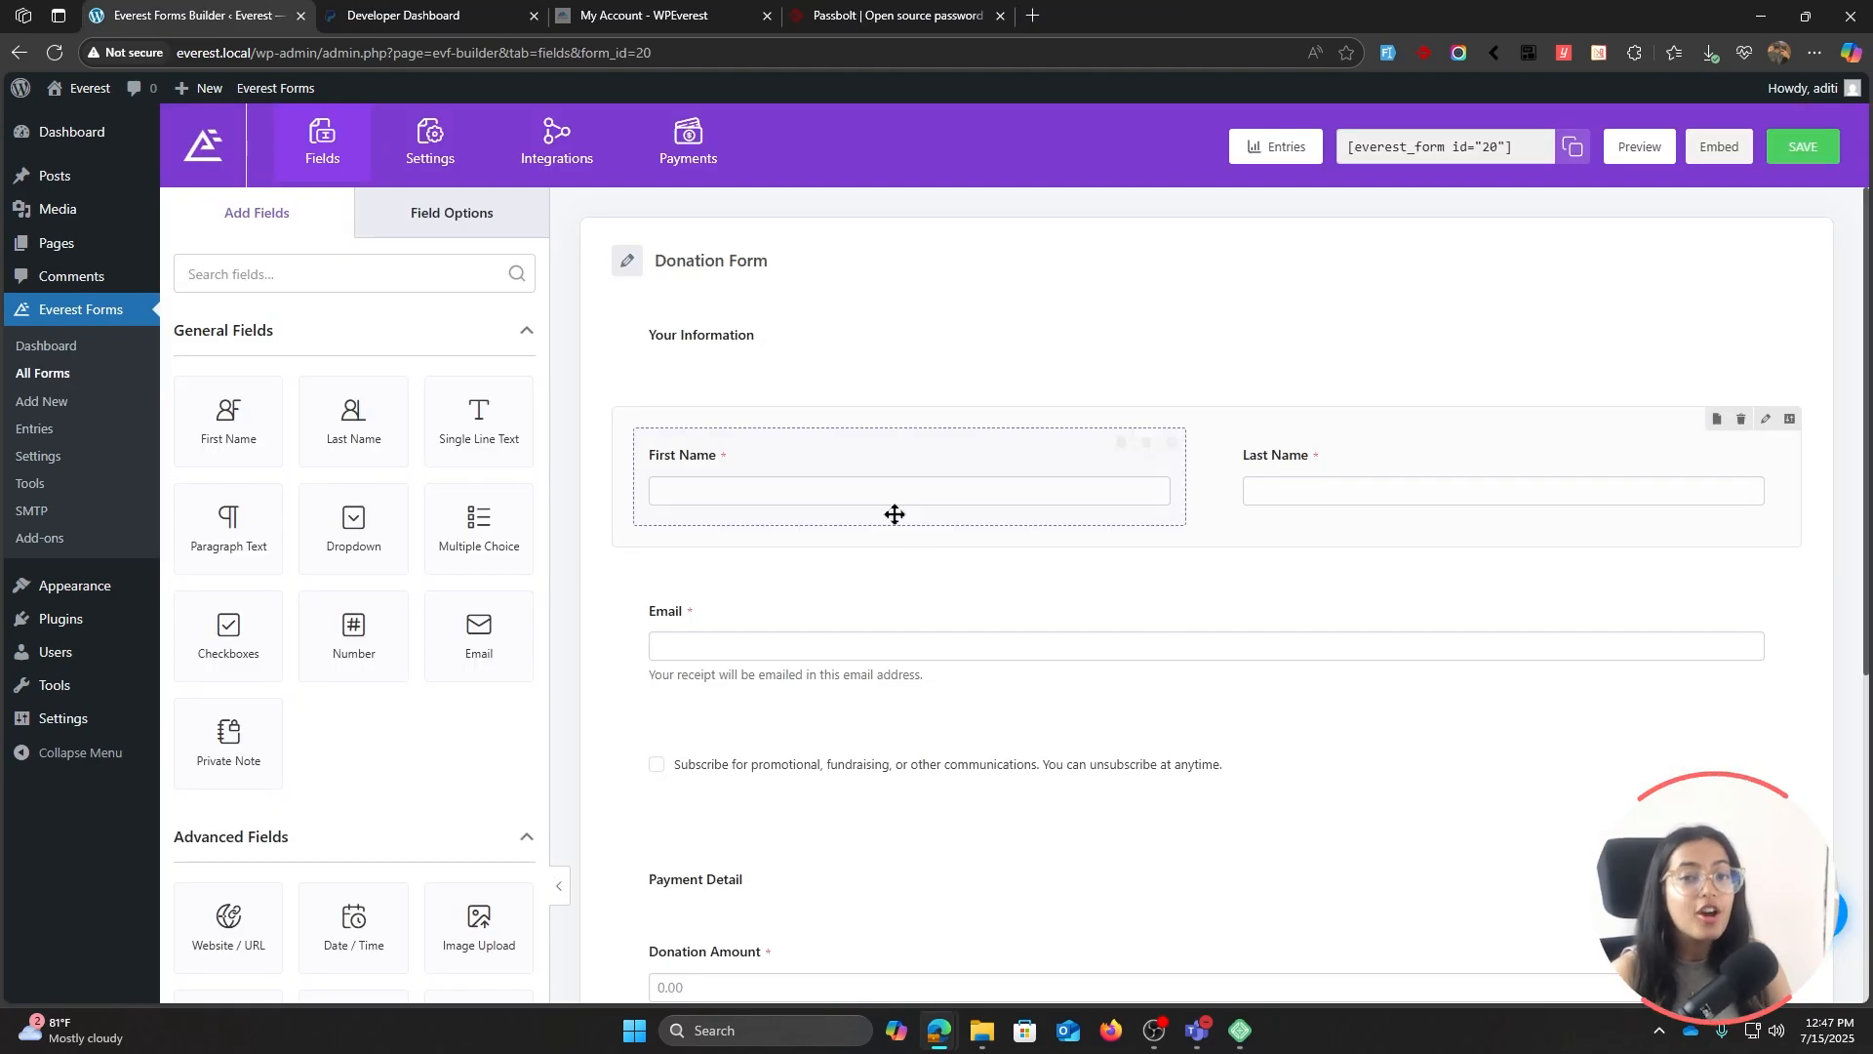
# Change the Email row to two columns, placing Email in the second column and the subscription checkbox below that row.
pyautogui.scroll(-1, 1041, 674)
pyautogui.scroll(-2, 1041, 673)
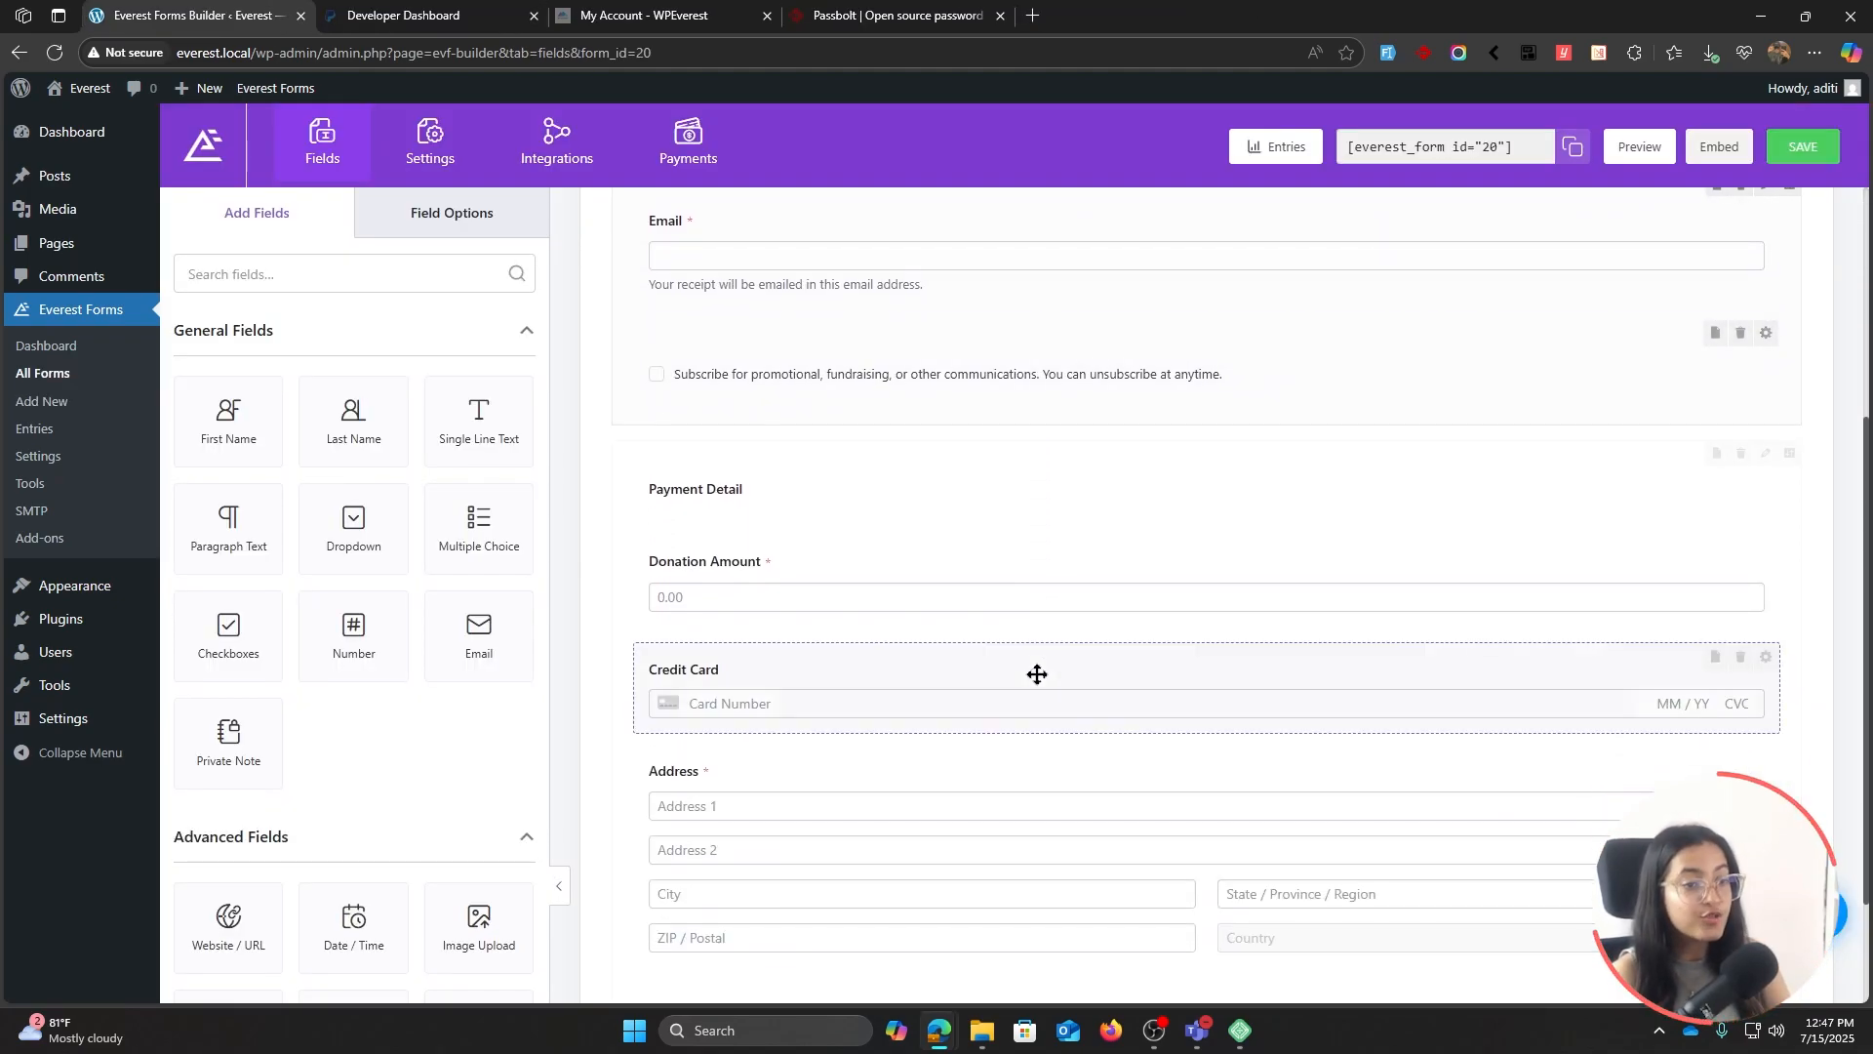
pyautogui.scroll(3, 1036, 672)
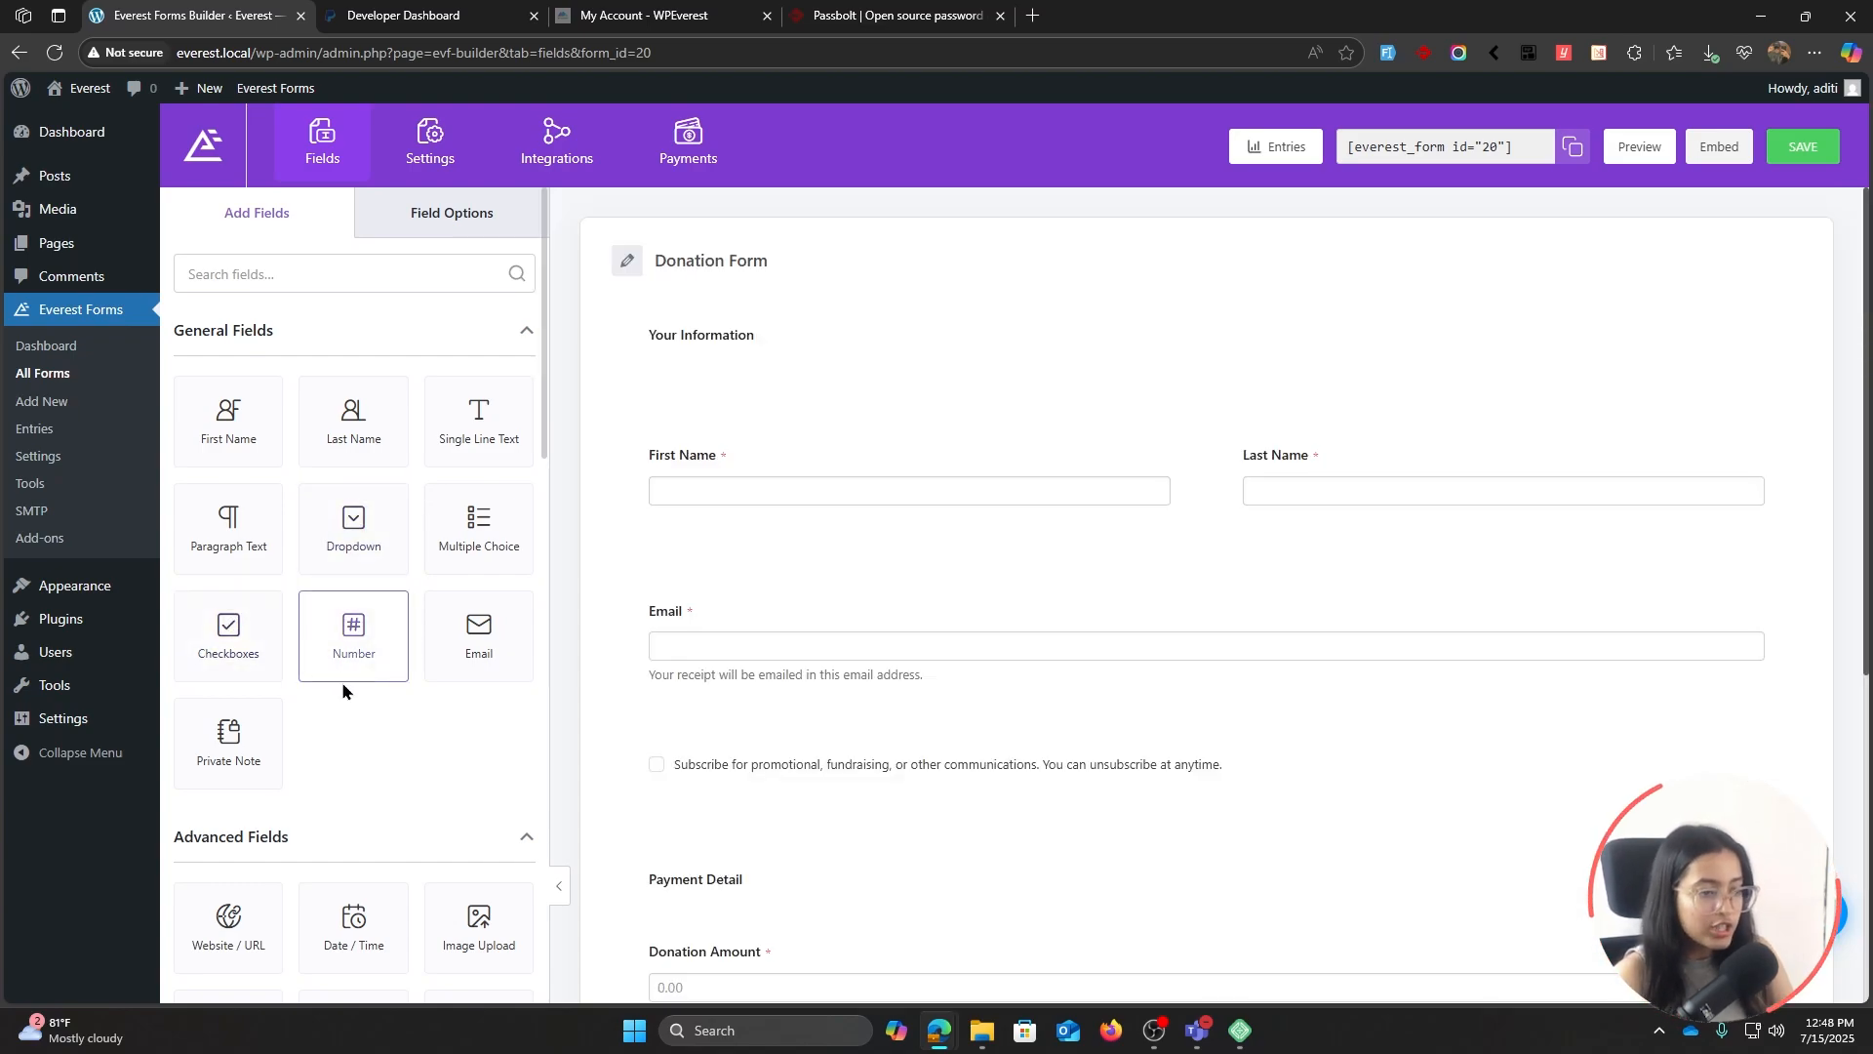
pyautogui.scroll(-2, 251, 759)
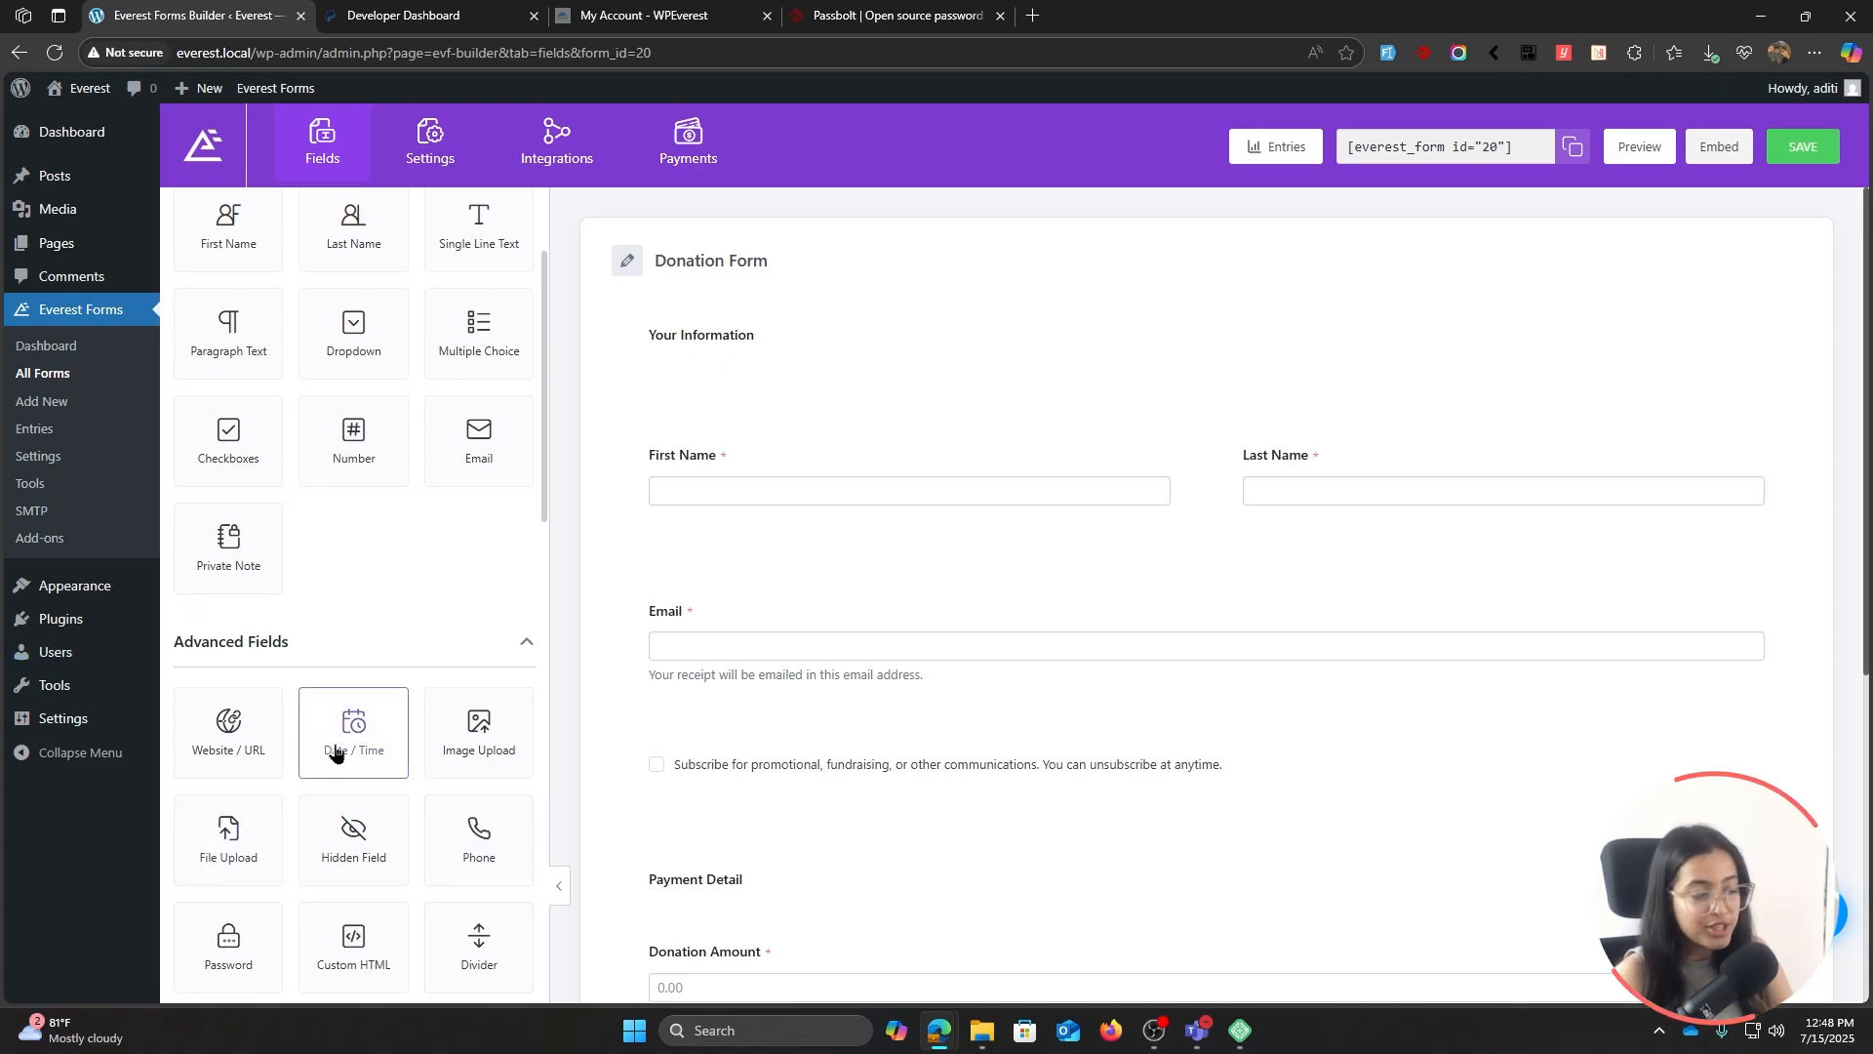
pyautogui.scroll(-1, 330, 757)
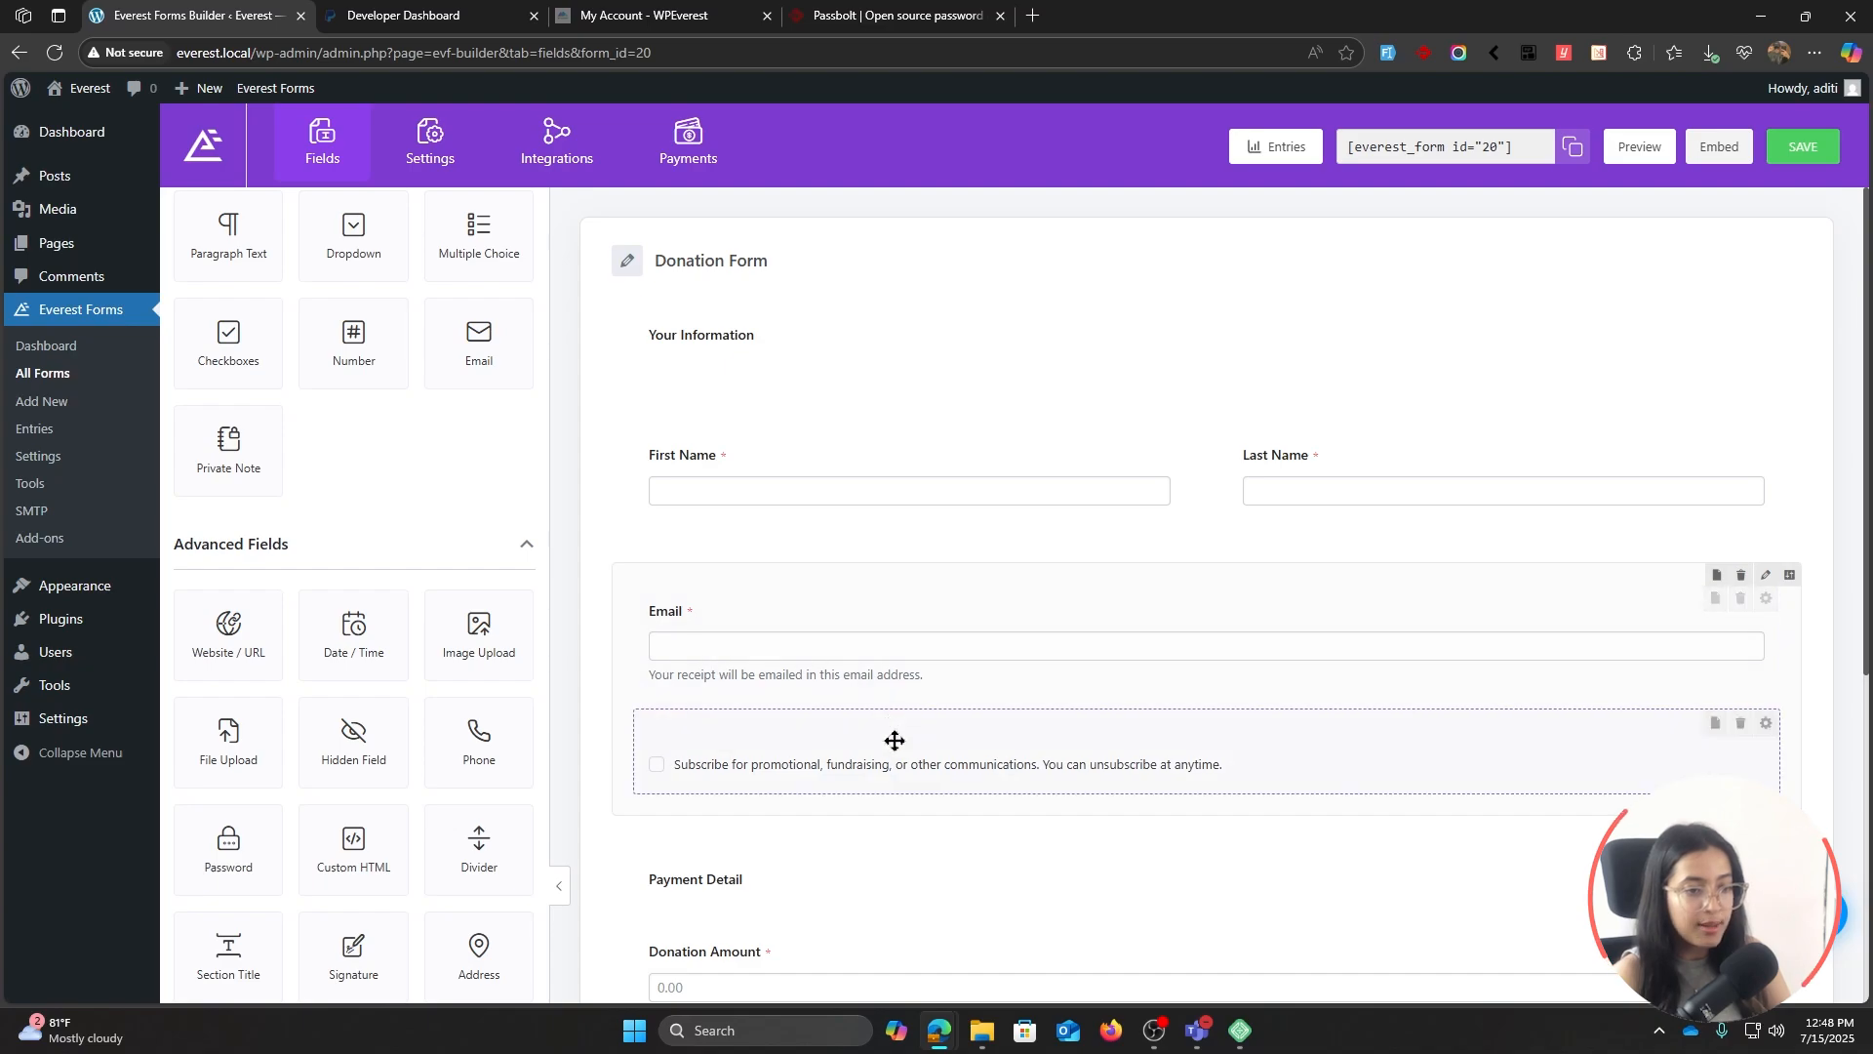
pyautogui.moveTo(806, 734); pyautogui.dragTo(747, 597)
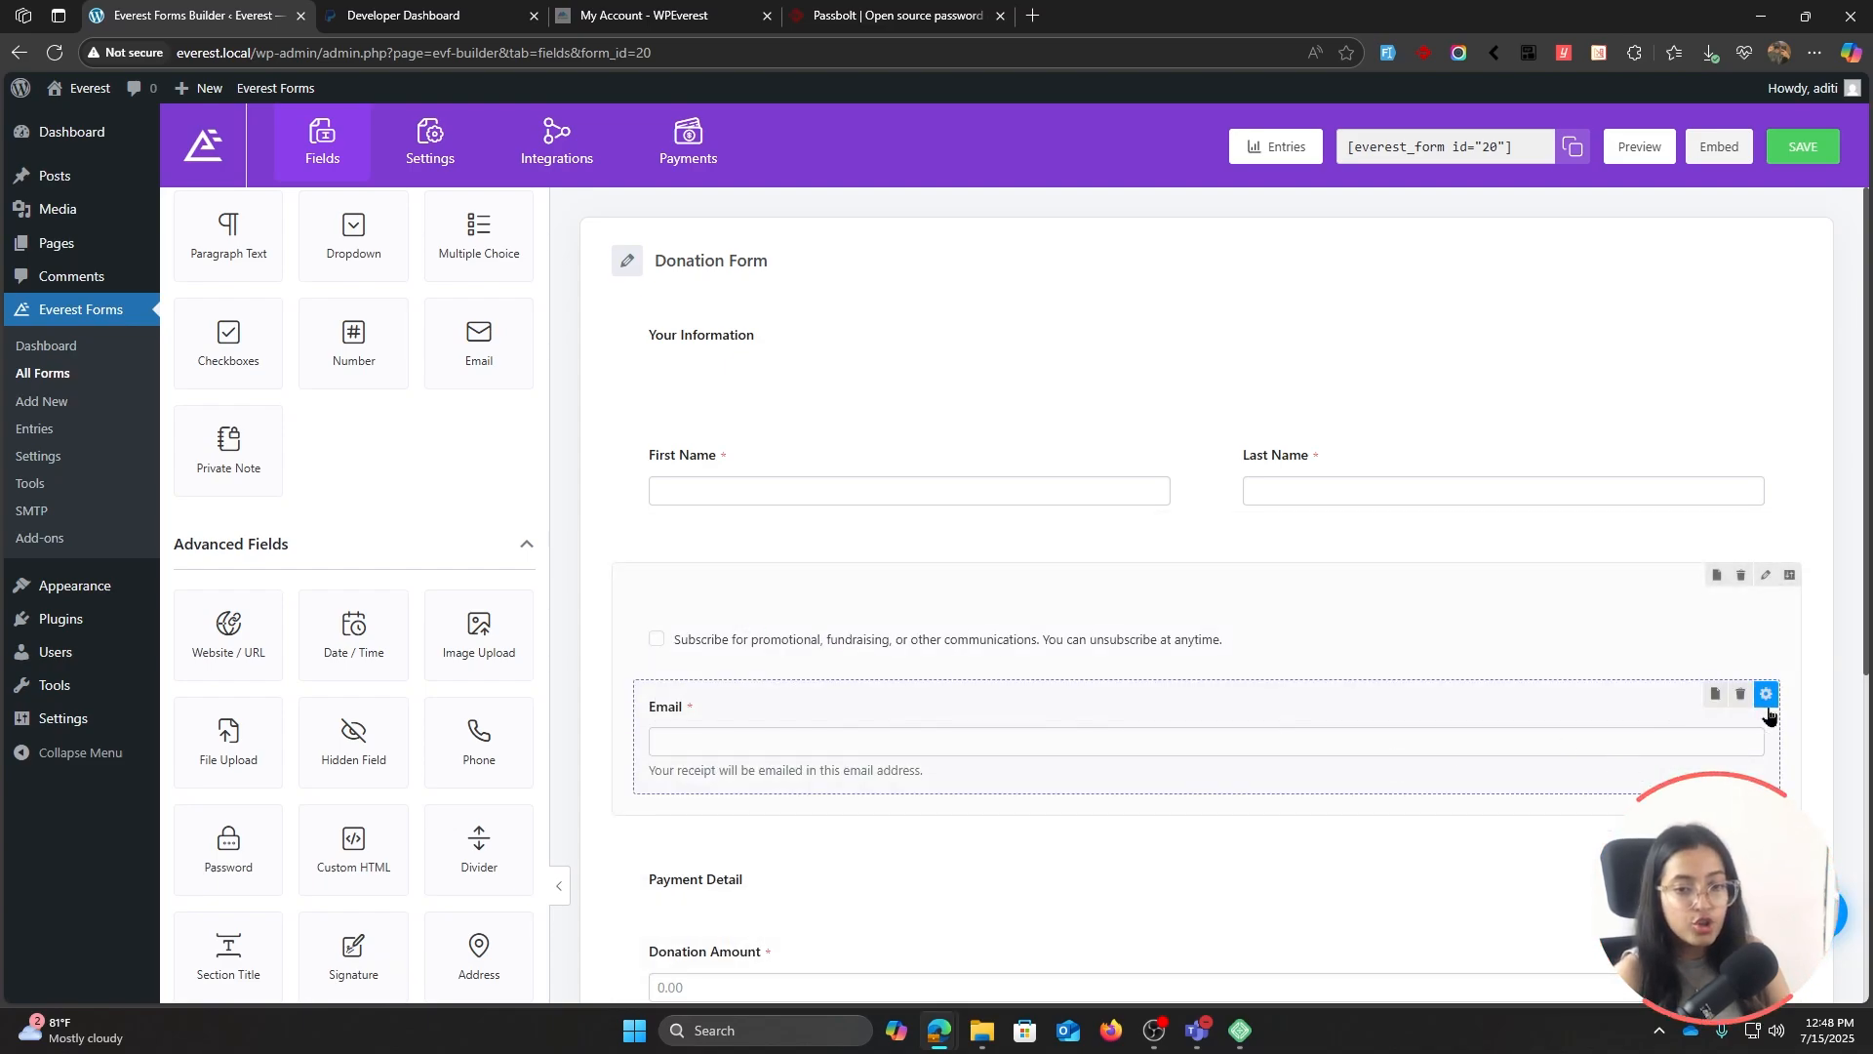
pyautogui.click(1766, 577)
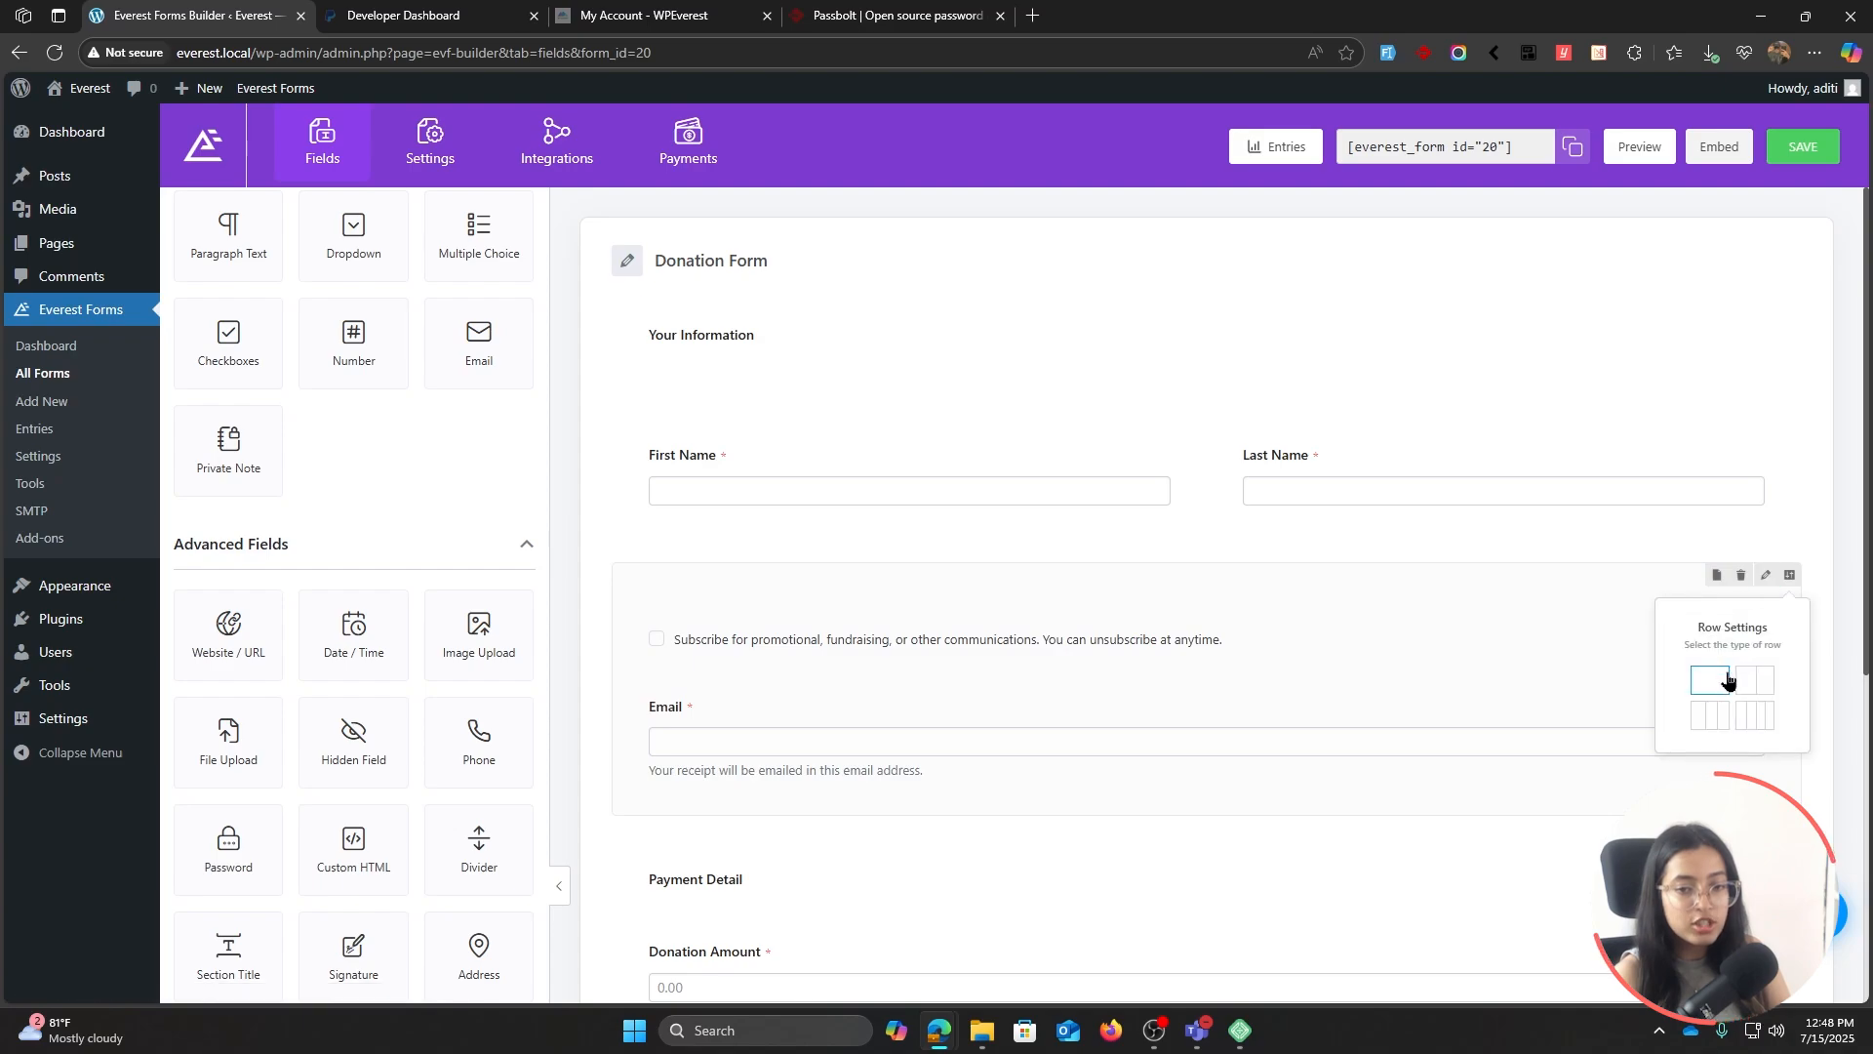
pyautogui.click(1760, 687)
pyautogui.moveTo(1170, 717); pyautogui.dragTo(1414, 586)
pyautogui.moveTo(962, 622); pyautogui.dragTo(1045, 766)
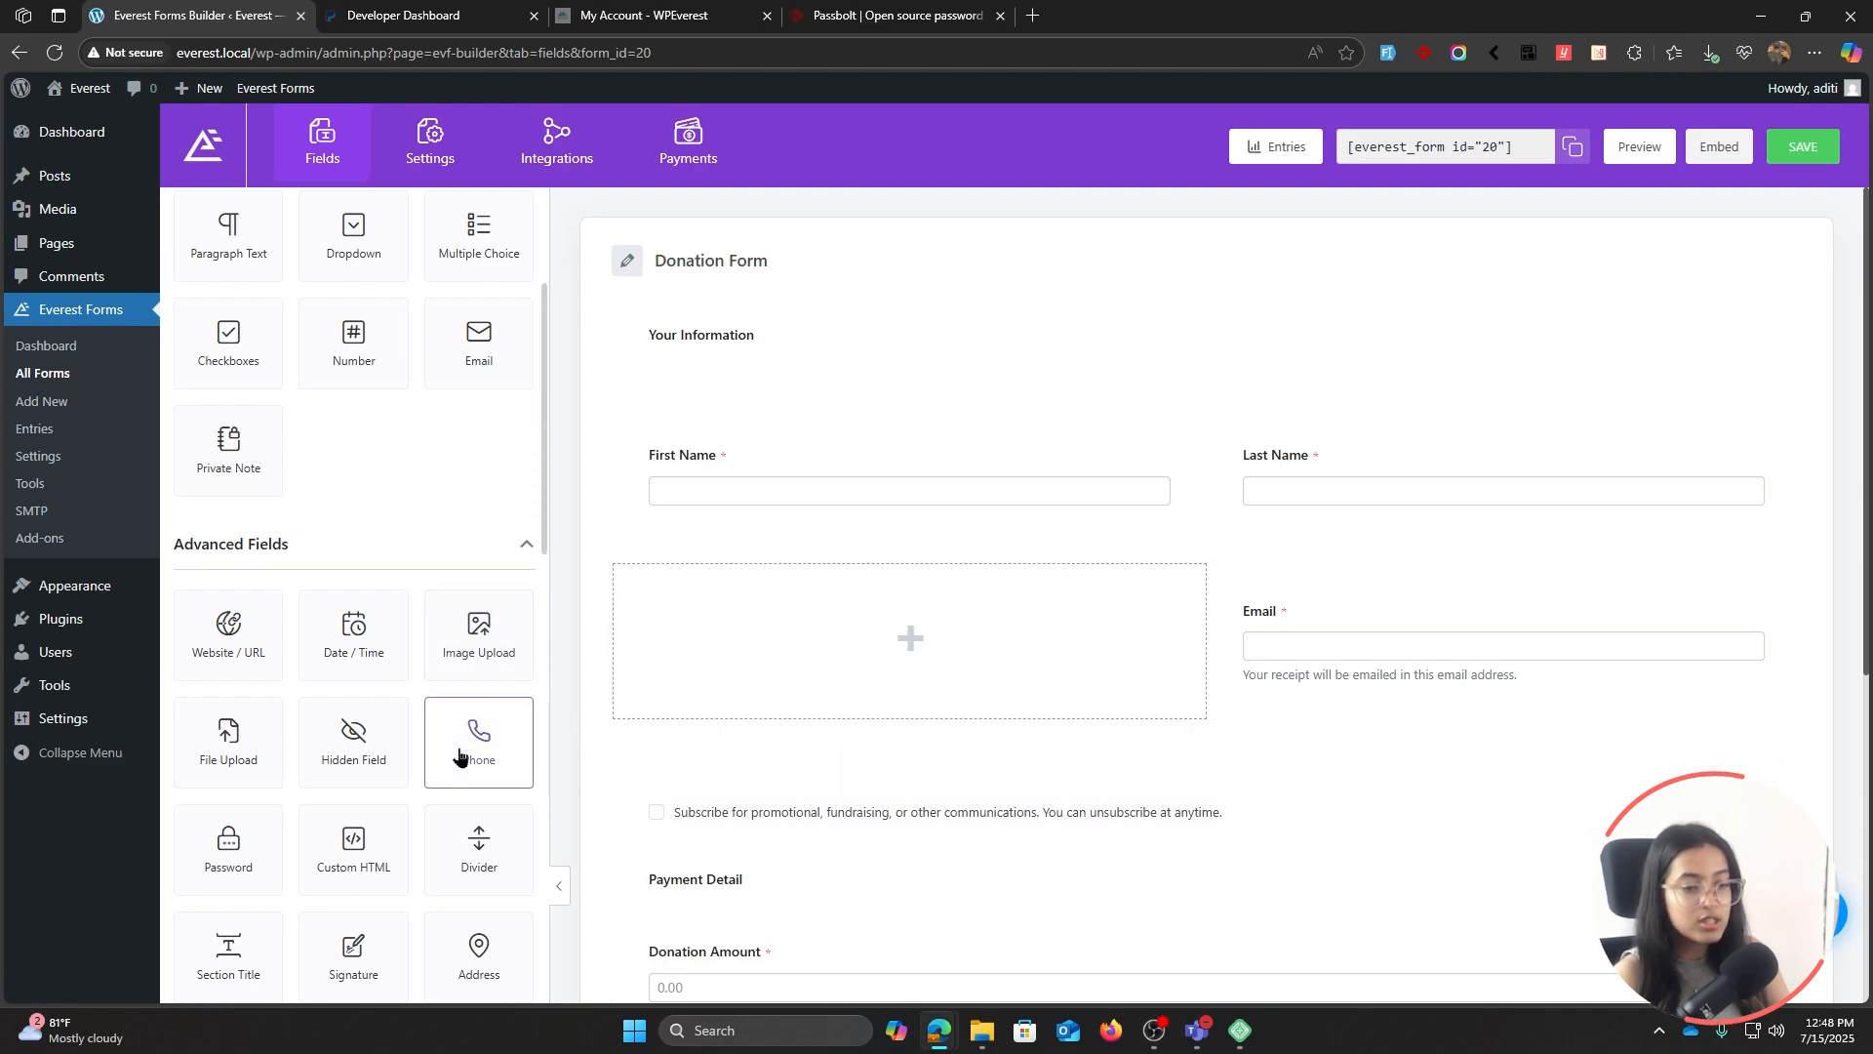
# Add a Phone field in the empty column beside Email and make it required.
pyautogui.moveTo(459, 752); pyautogui.dragTo(706, 653)
pyautogui.click(752, 609)
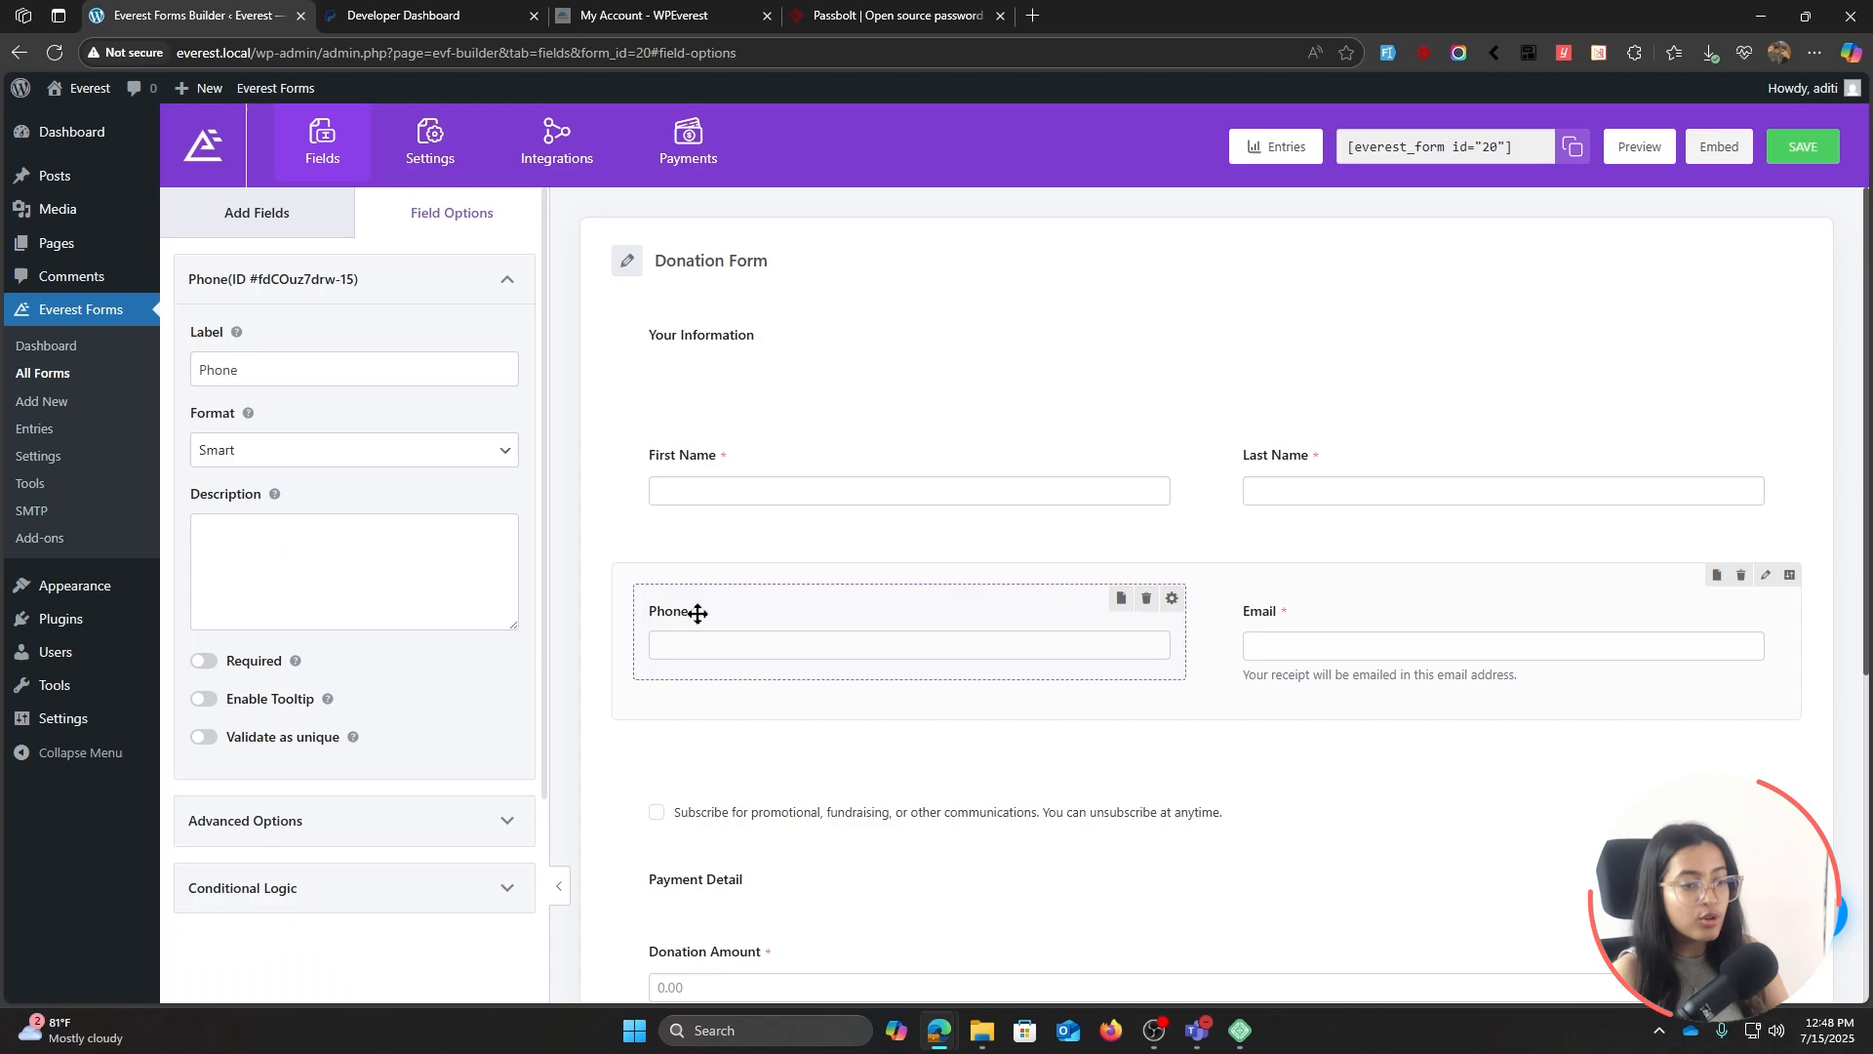
pyautogui.click(203, 660)
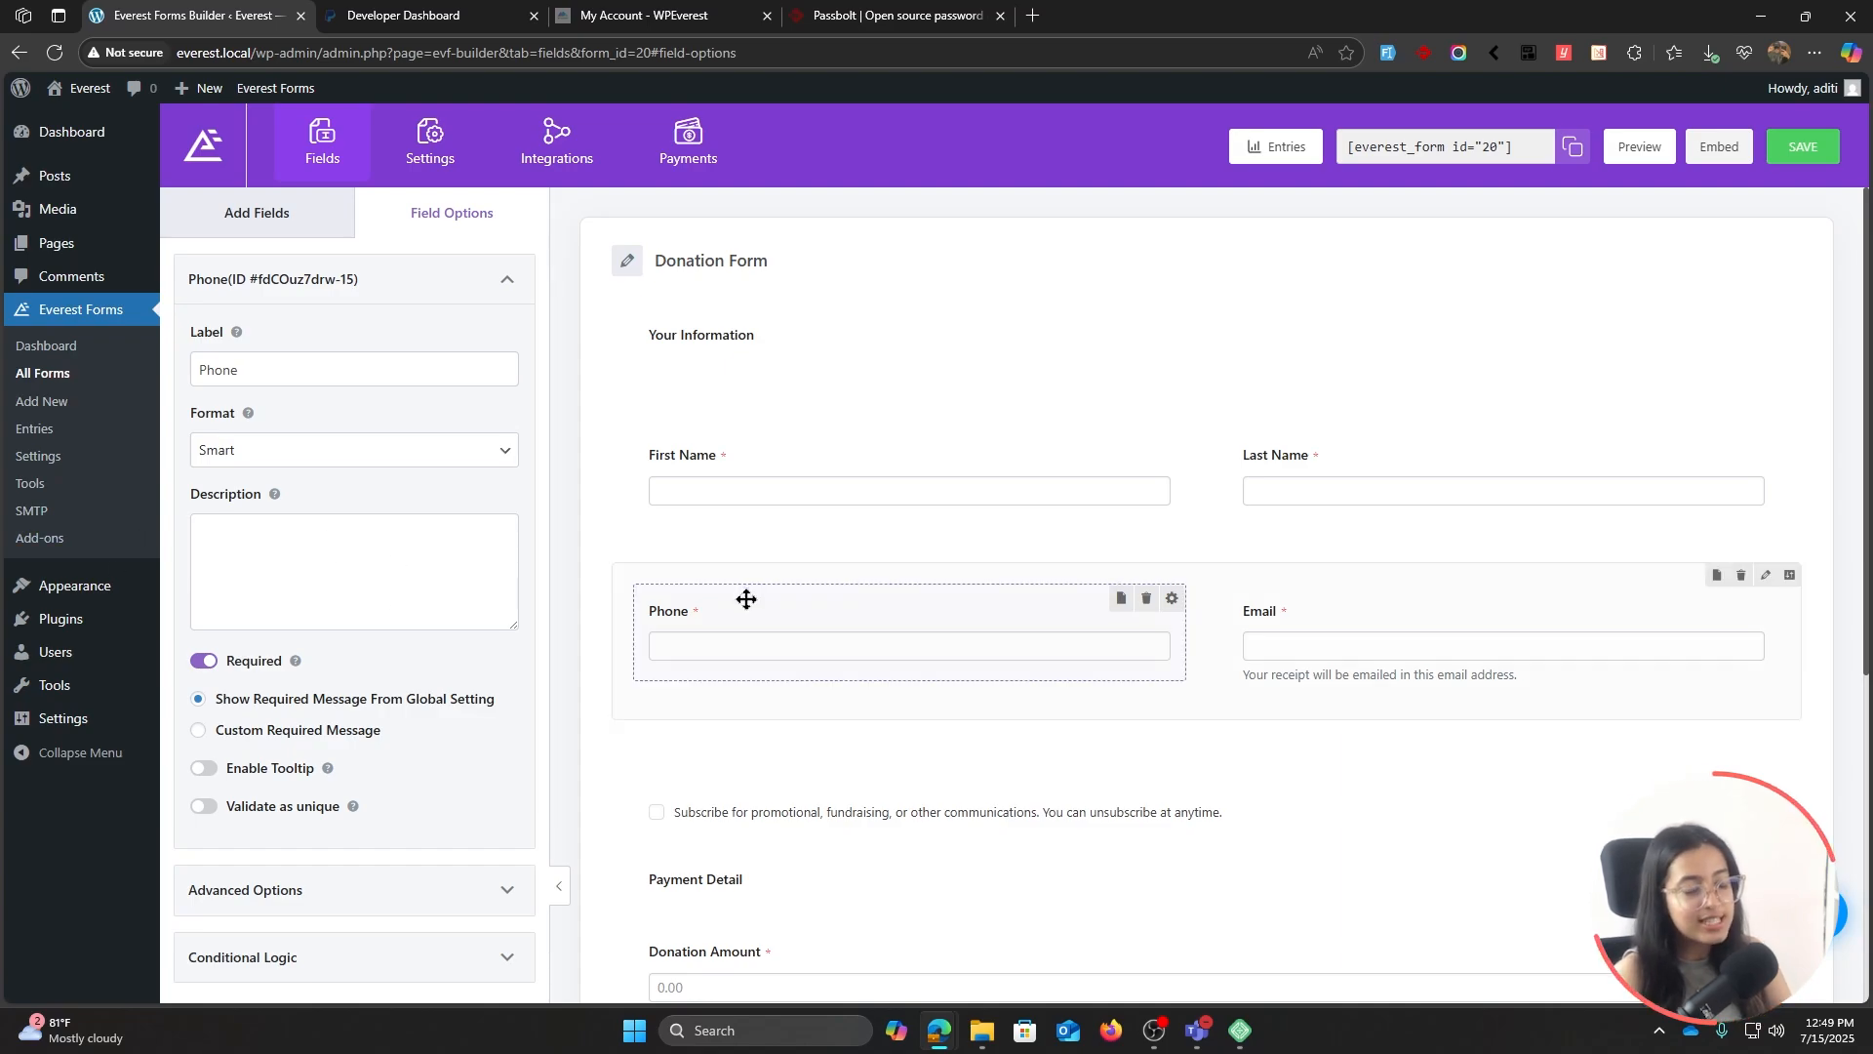
pyautogui.scroll(-3, 873, 698)
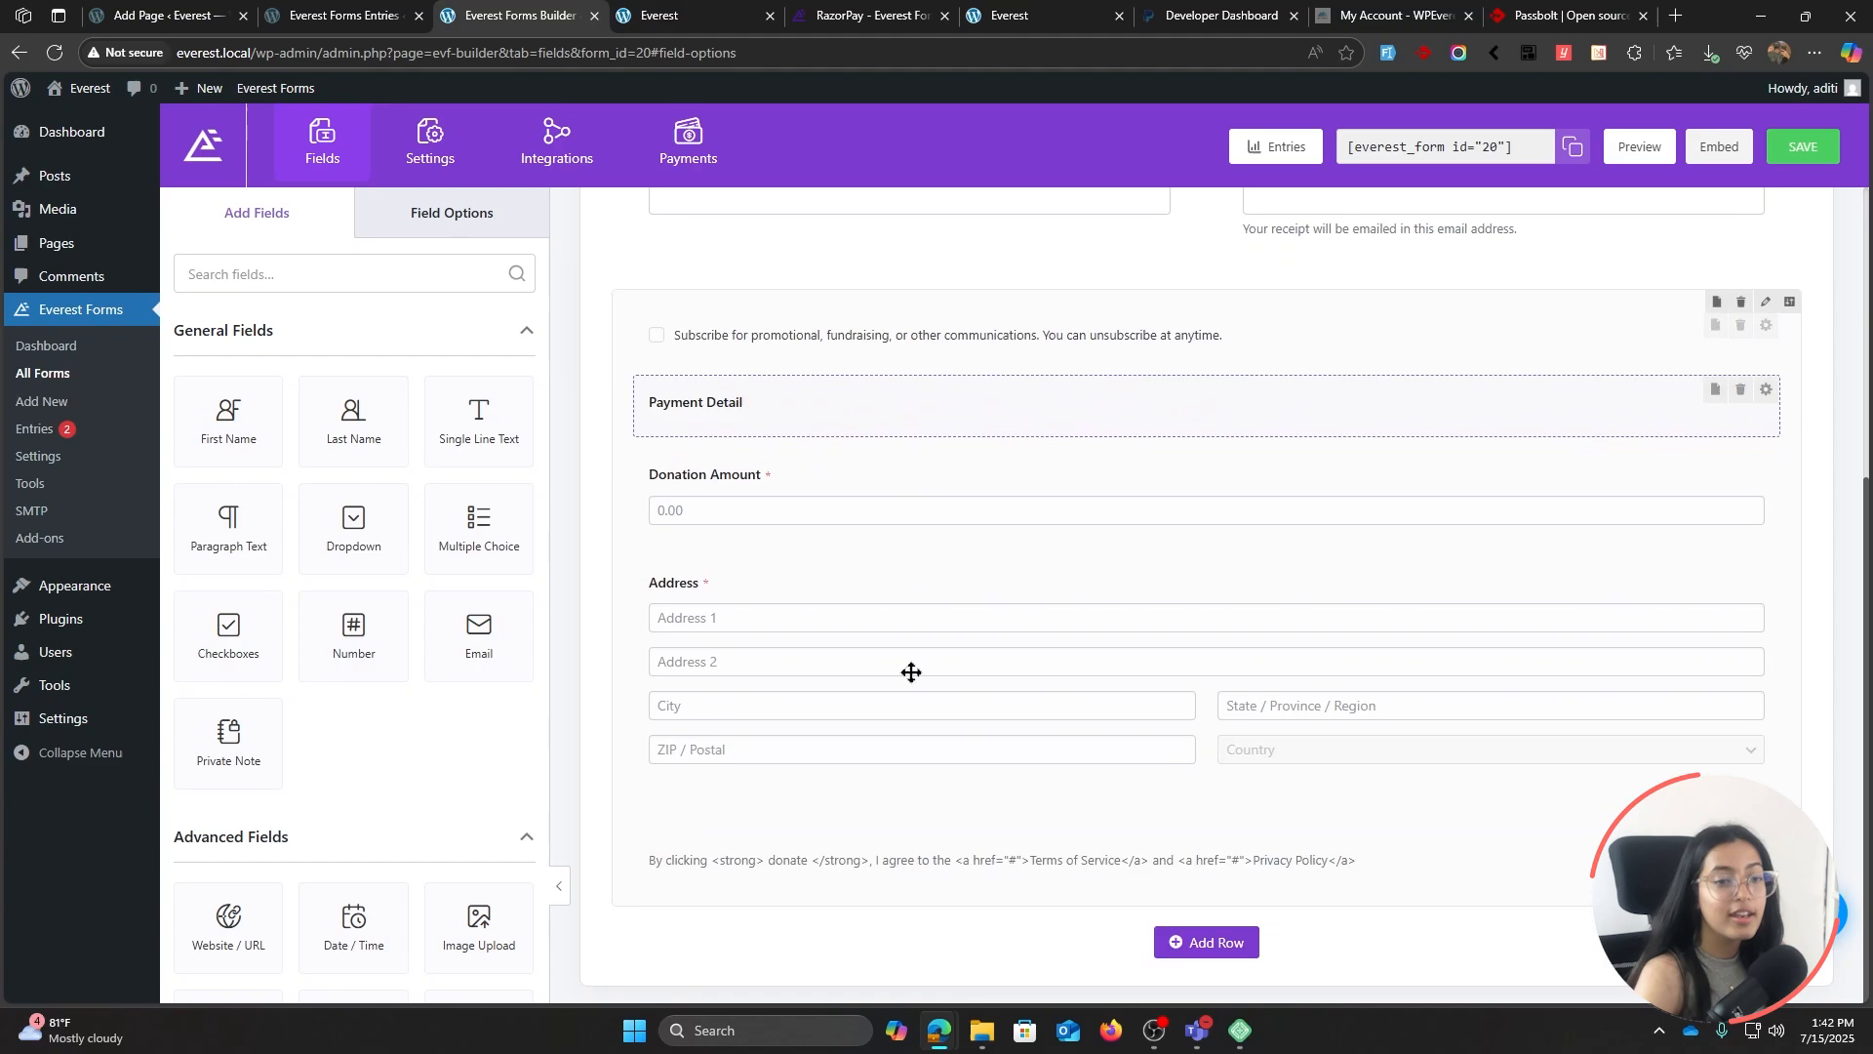
pyautogui.scroll(5, 912, 700)
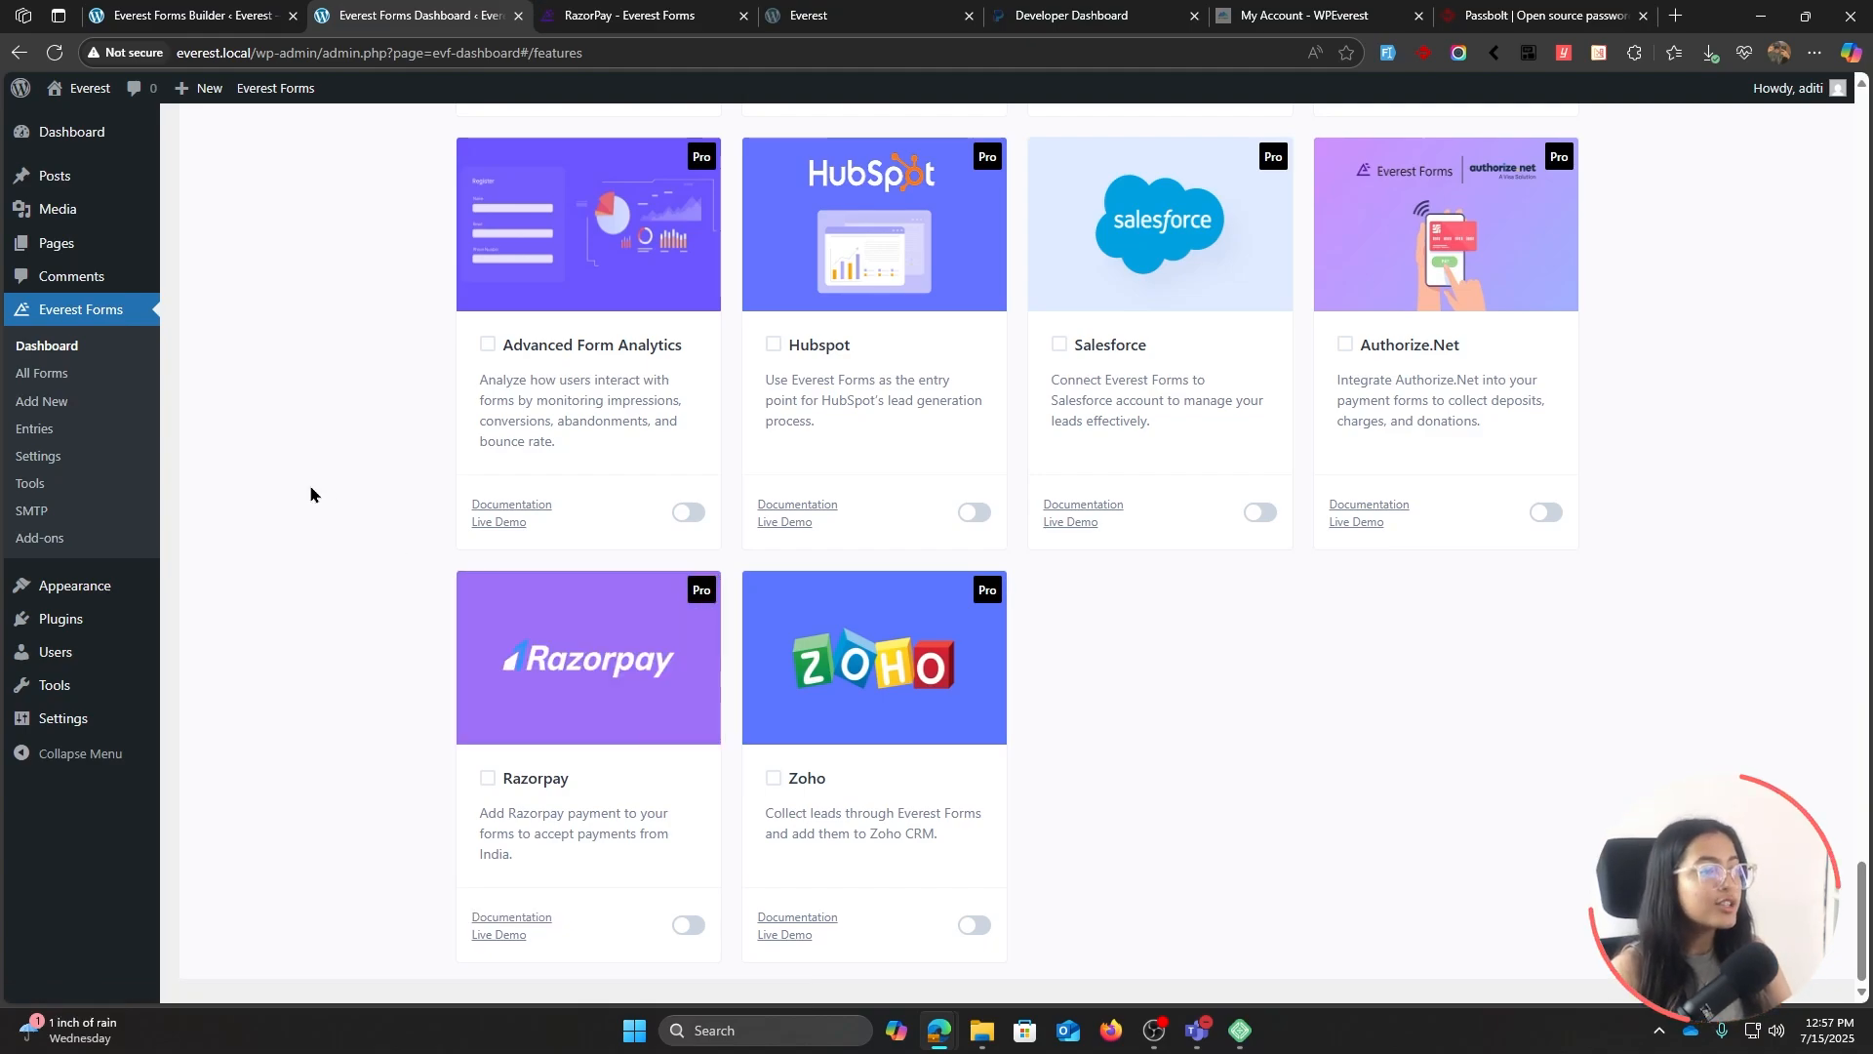
# Set the currency to U.S. Dollar (USD $) in the Everest Forms payment settings.
pyautogui.click(95, 458)
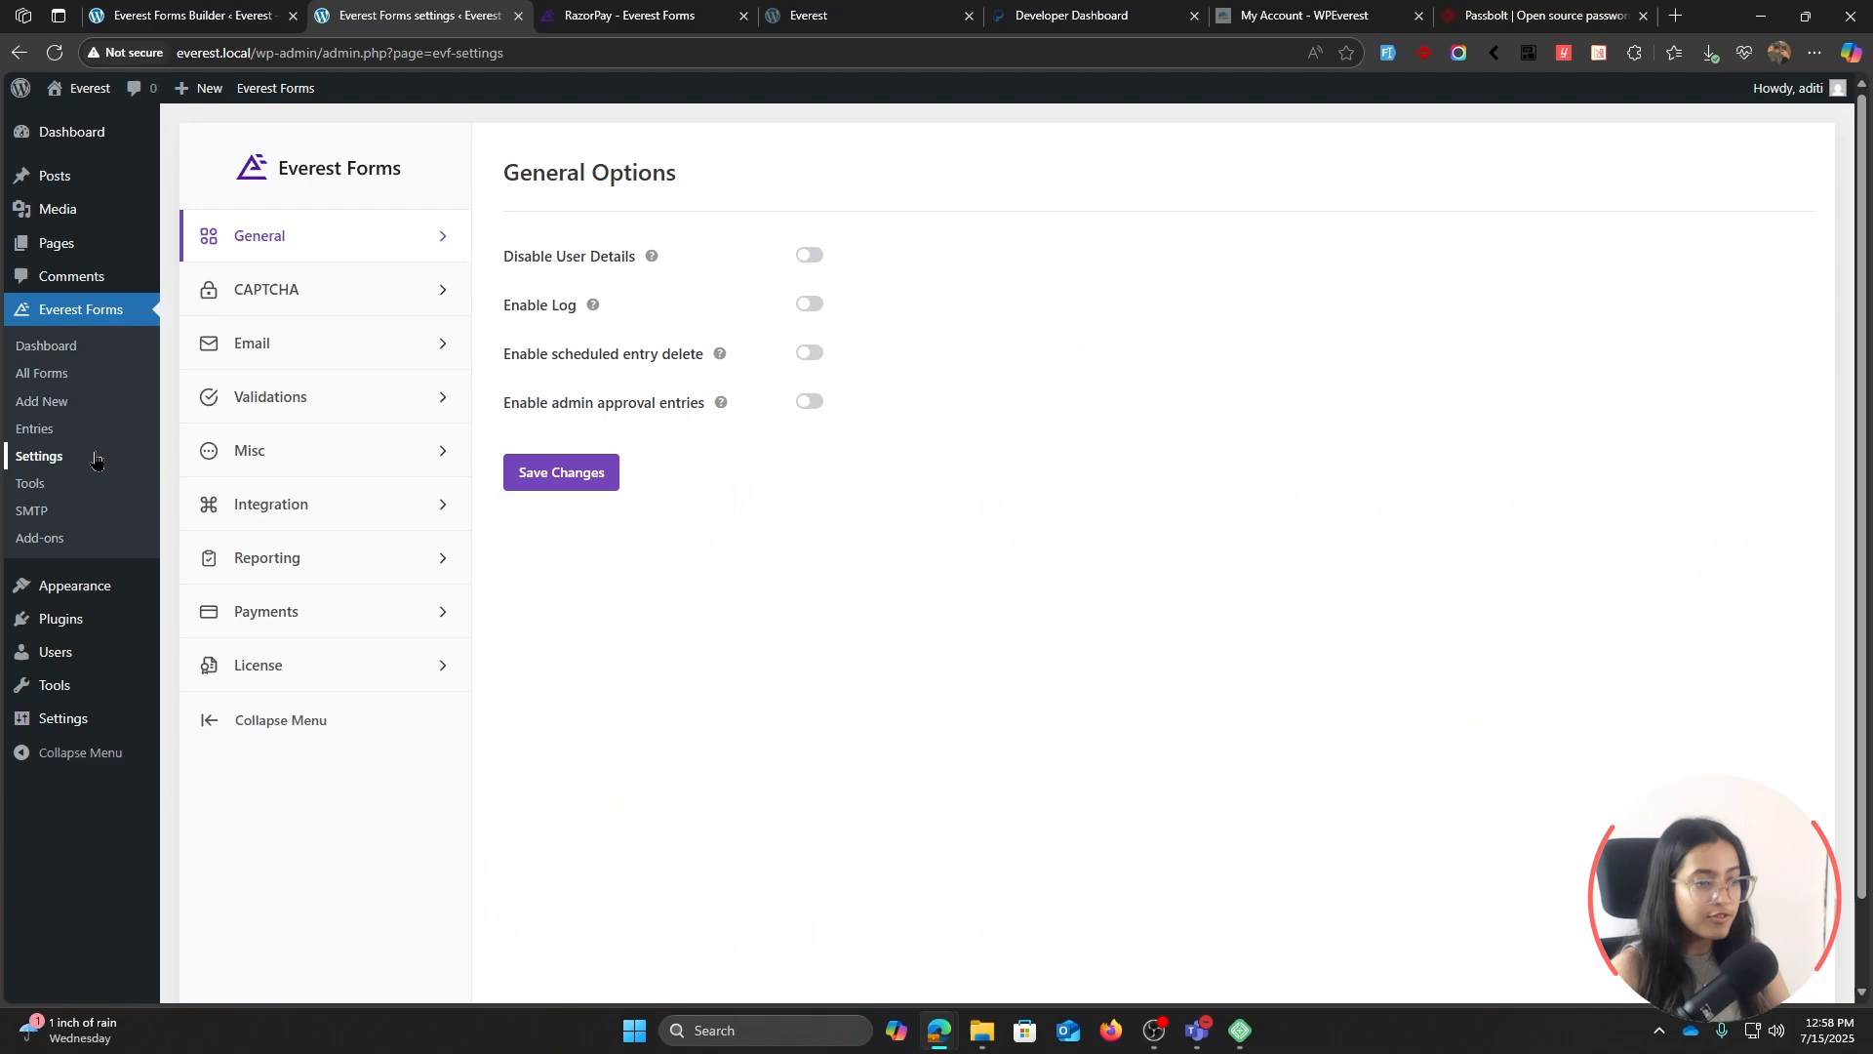
pyautogui.click(259, 617)
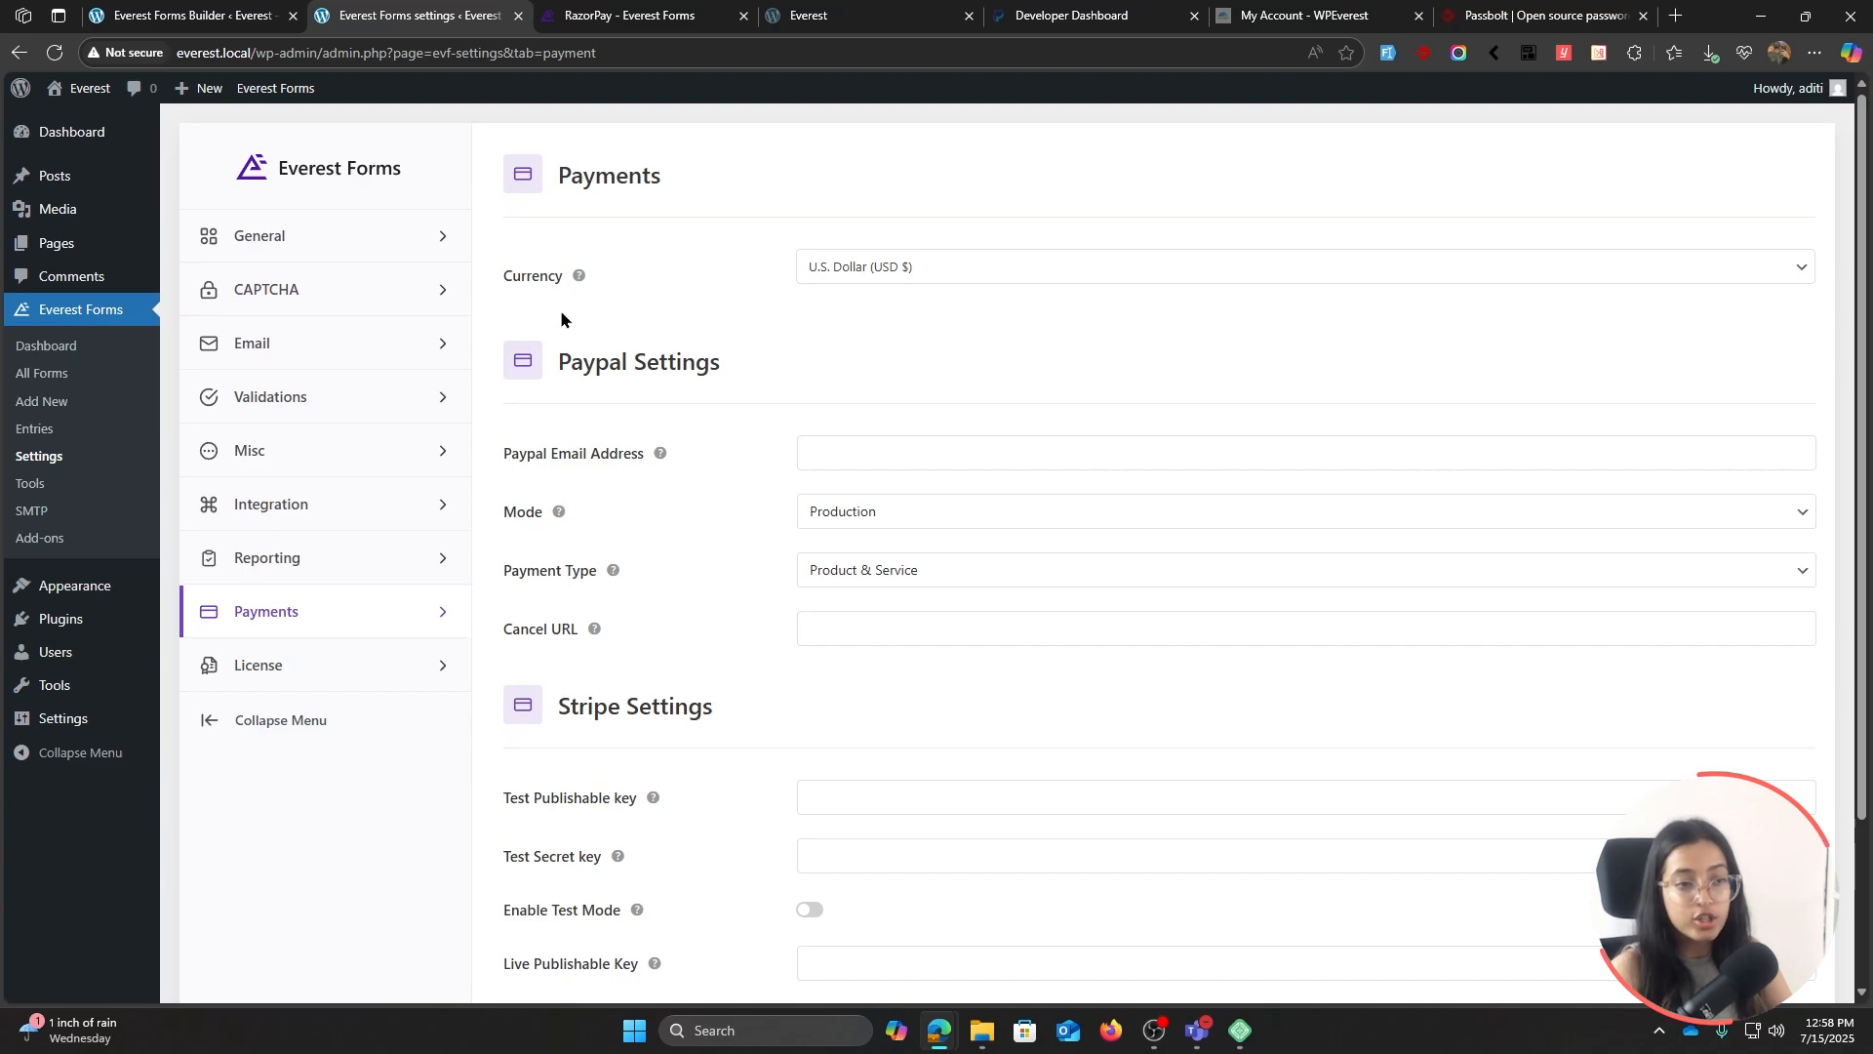
pyautogui.click(834, 277)
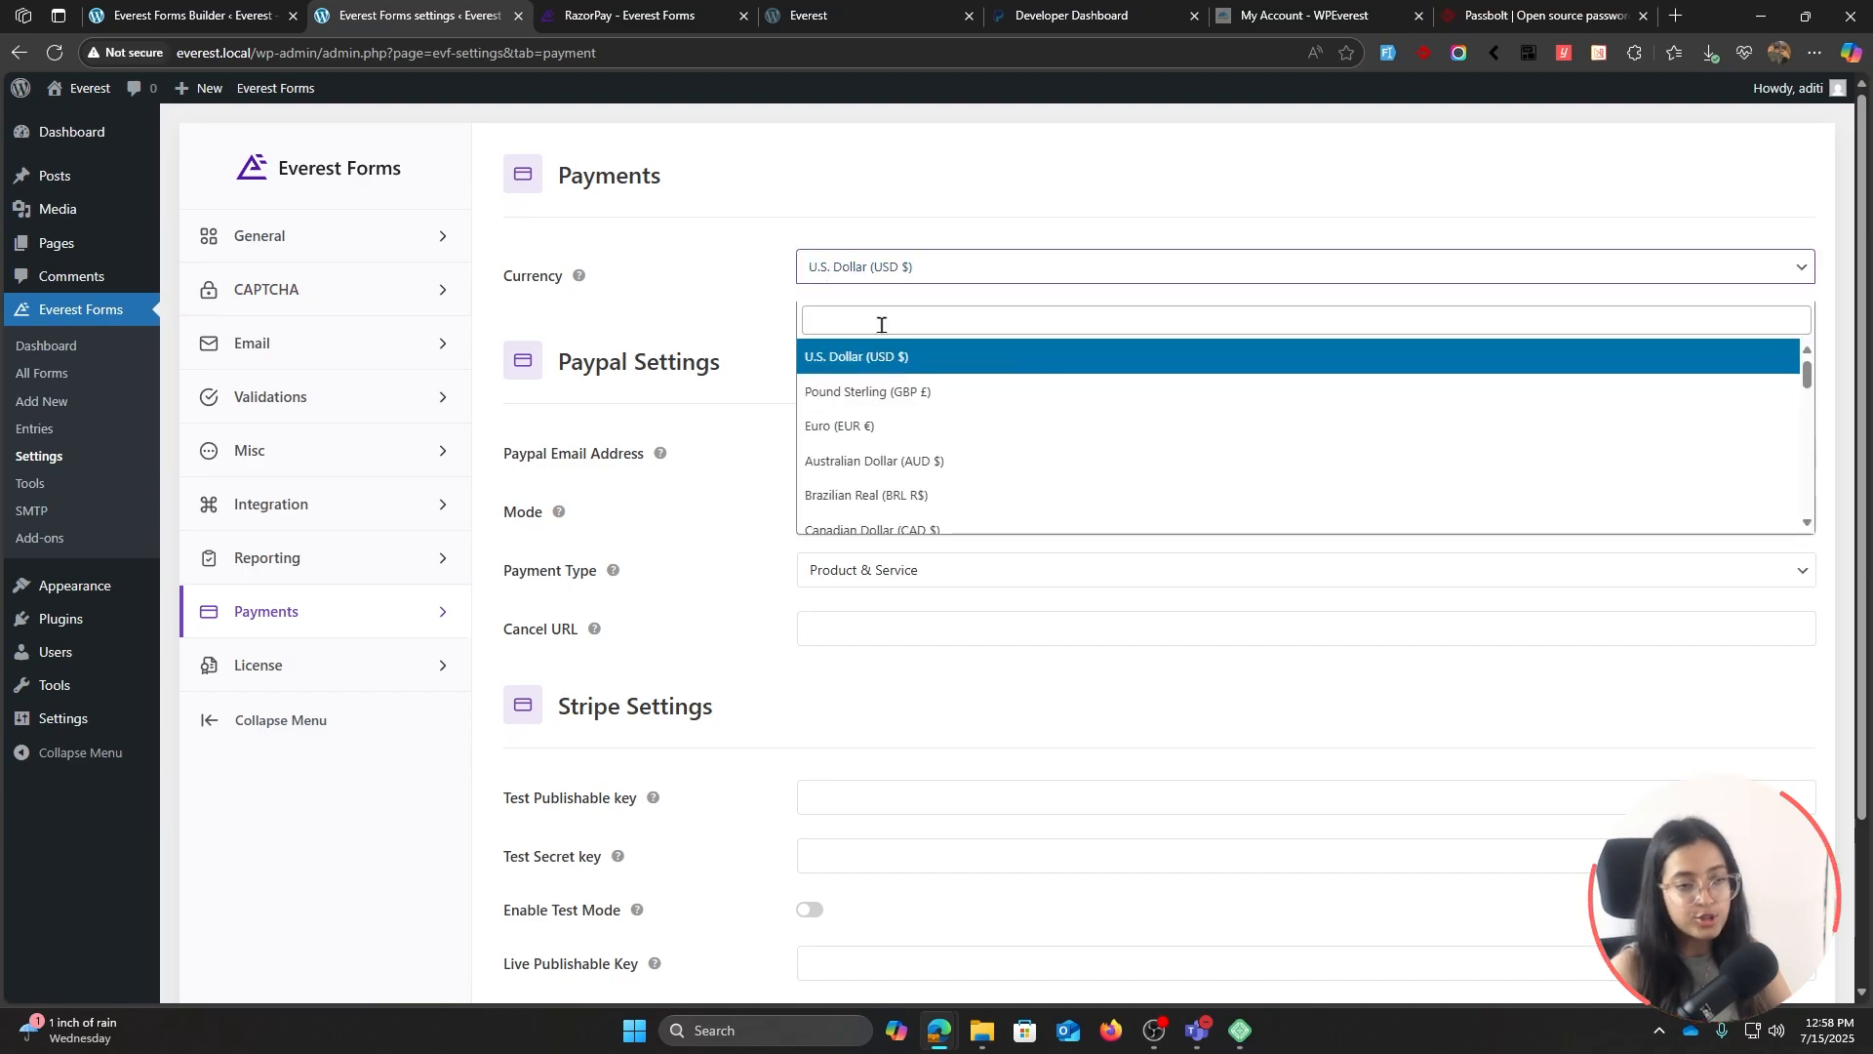
pyautogui.click(883, 361)
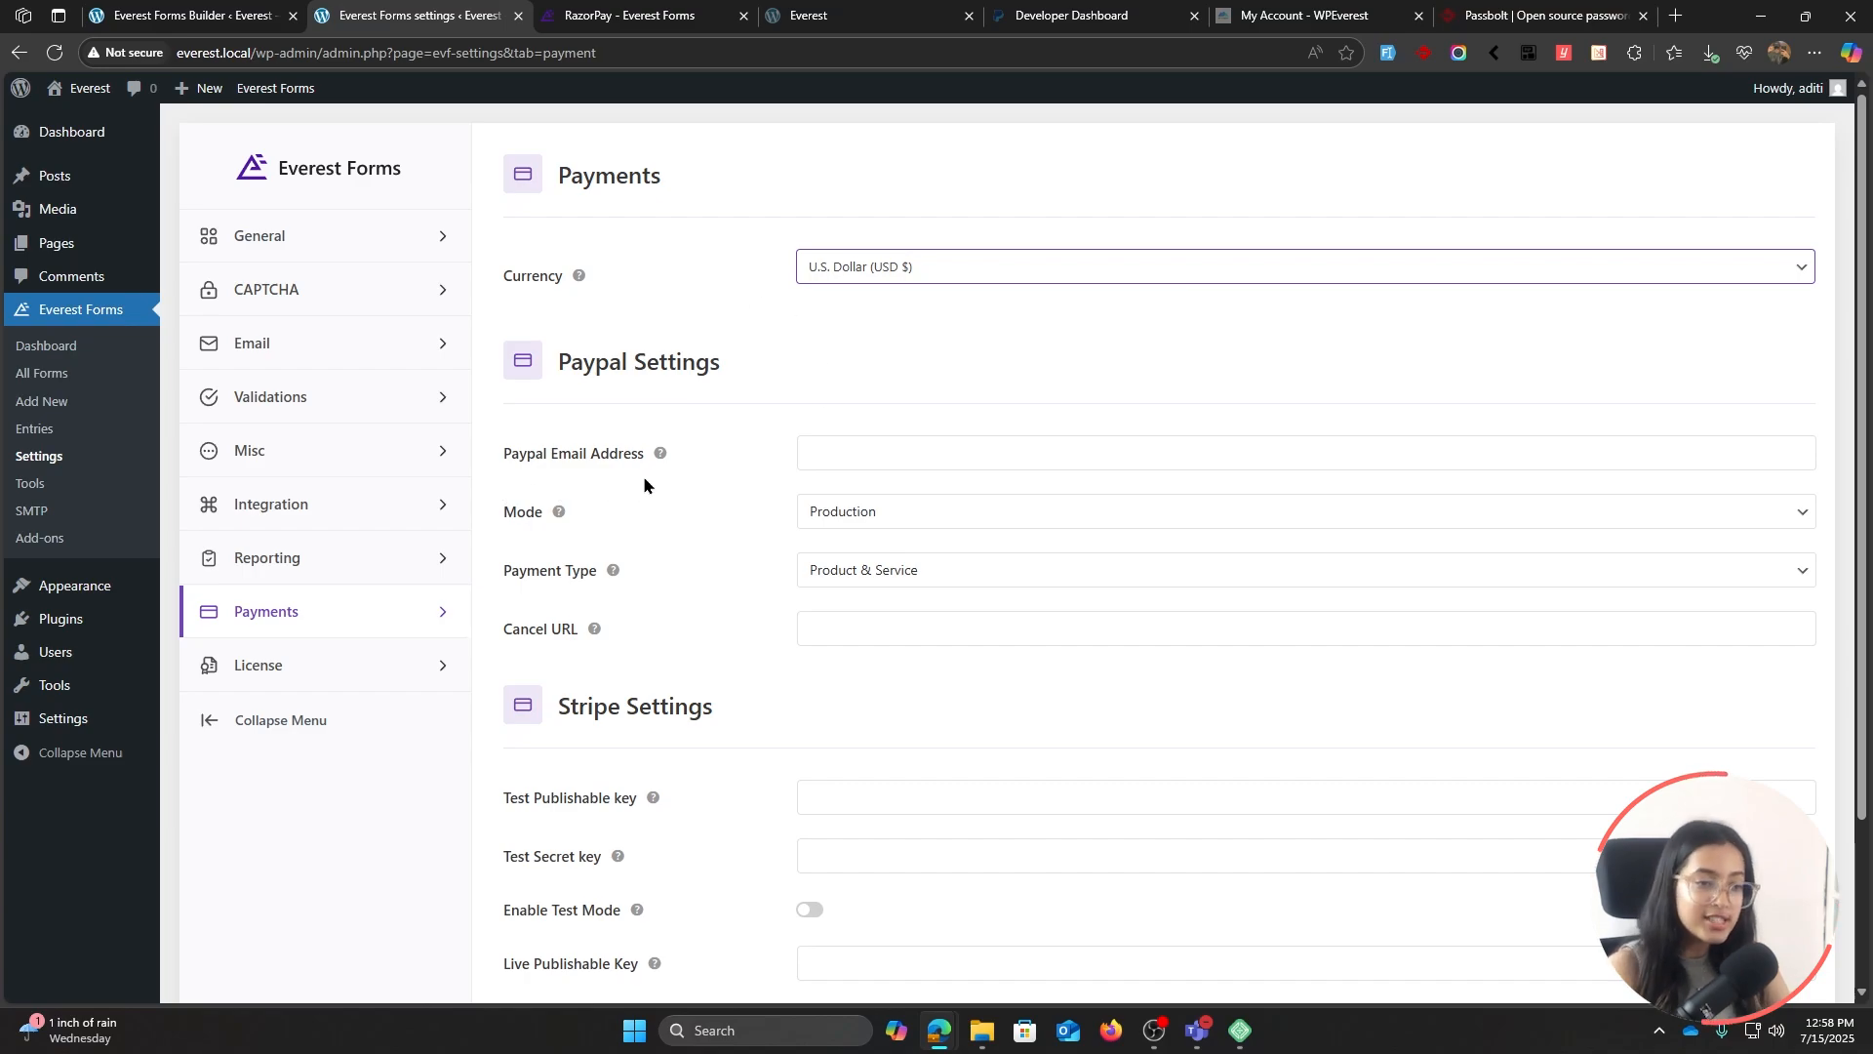
# Fill in the PayPal Email Address with the sandbox account's e-mail from the PayPal Developer Dashboard.
pyautogui.click(826, 460)
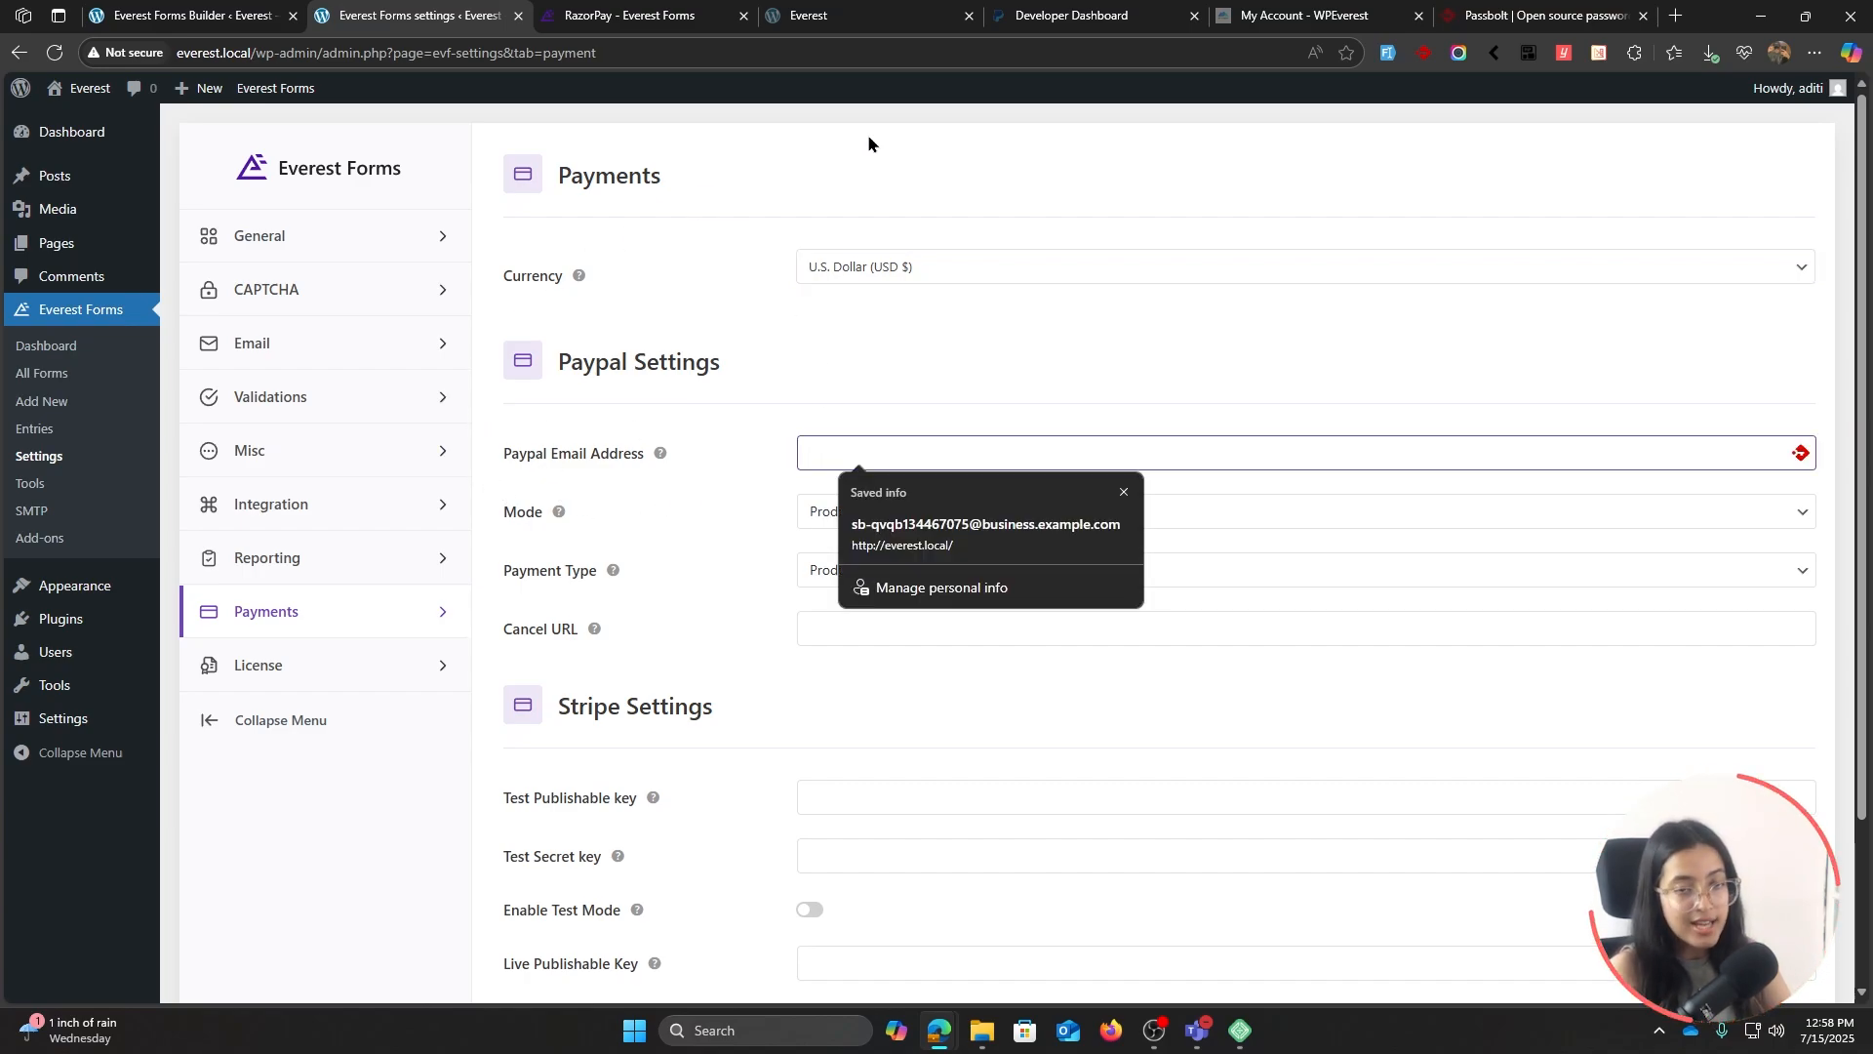
pyautogui.click(1054, 16)
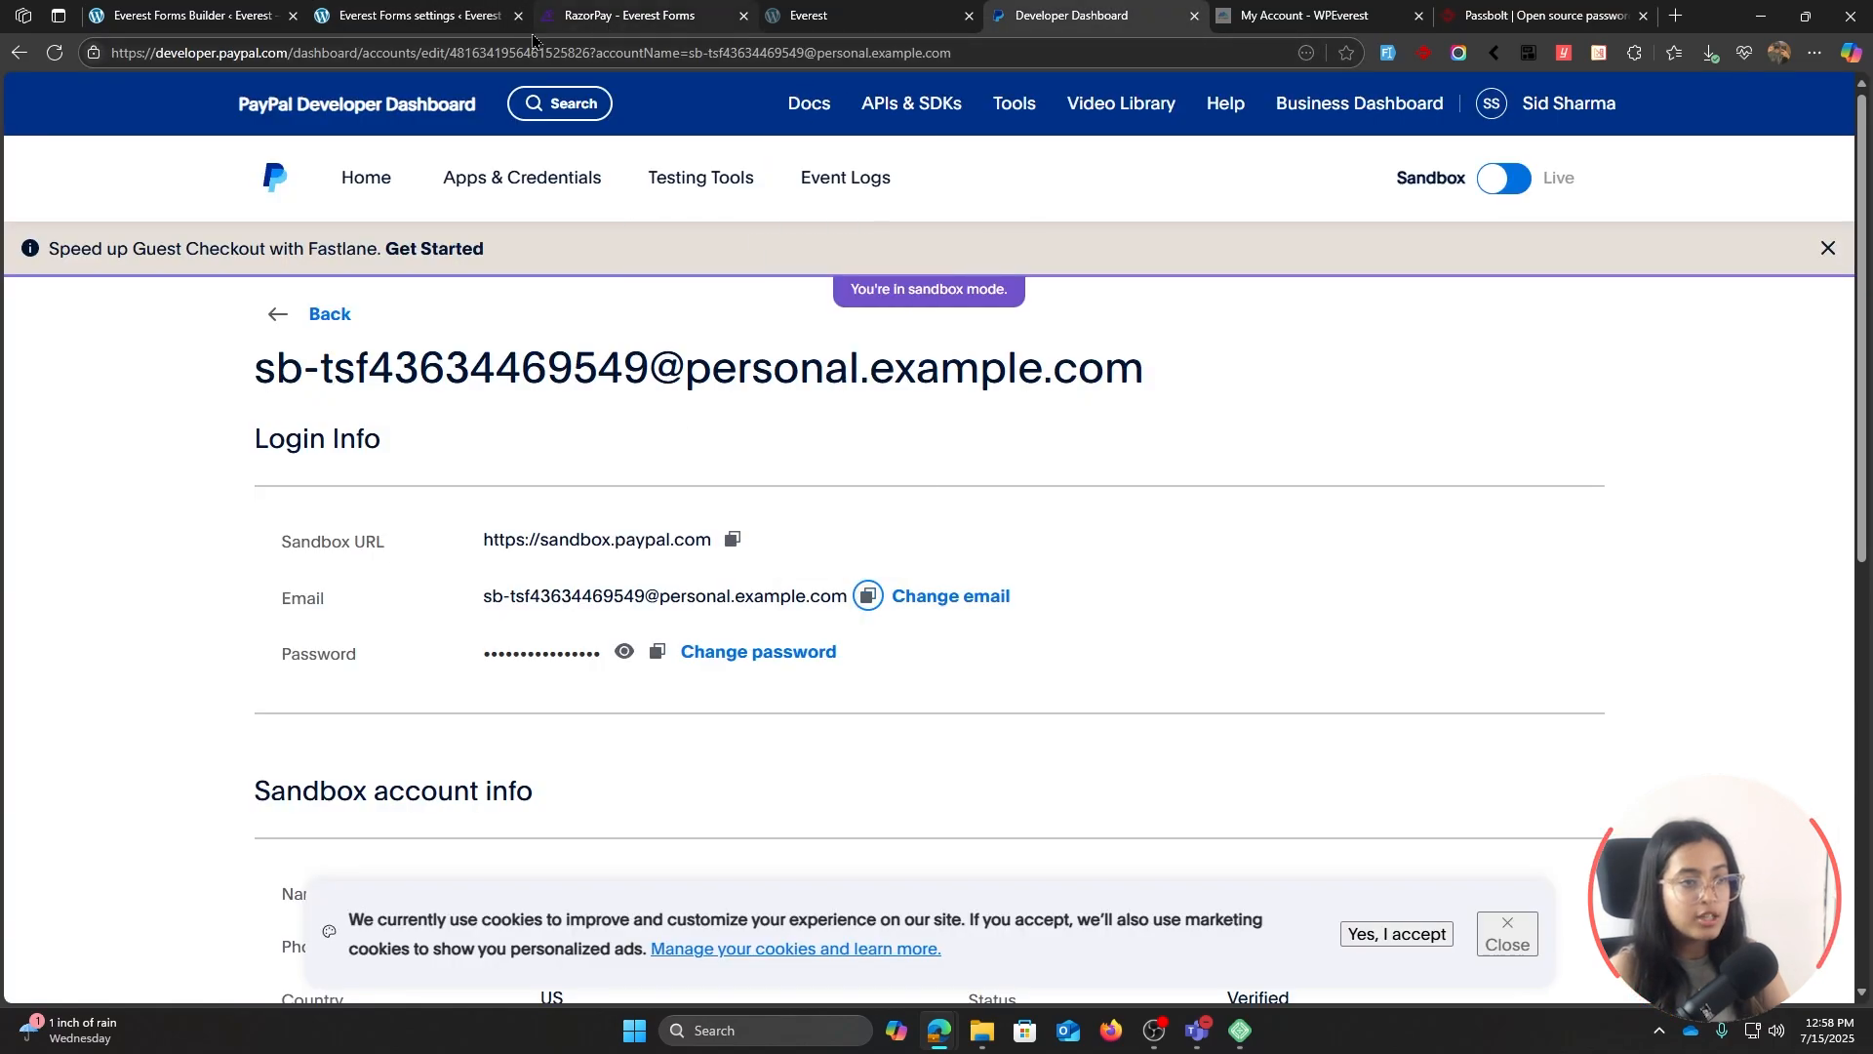
pyautogui.click(488, 17)
pyautogui.hotkey('ctrl', 'v')
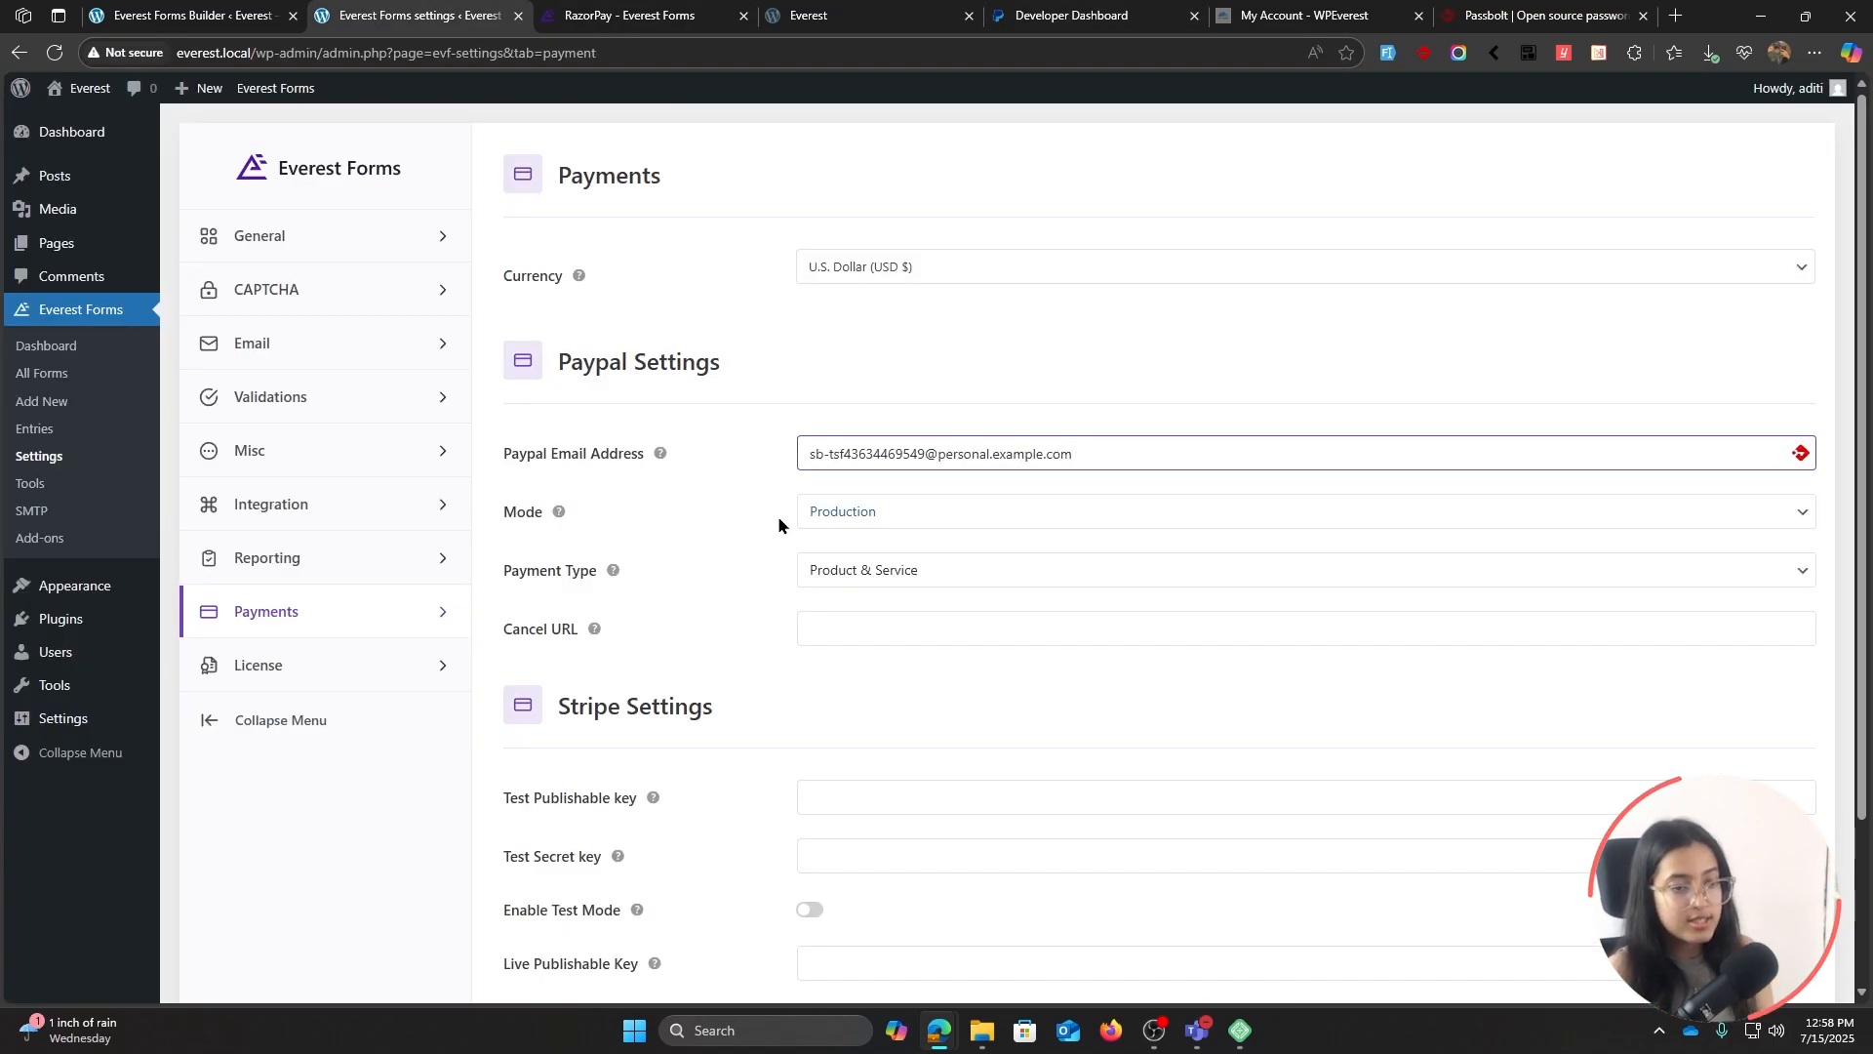
# Set the PayPal mode to Sandbox and the payment type to Donation.
pyautogui.click(859, 508)
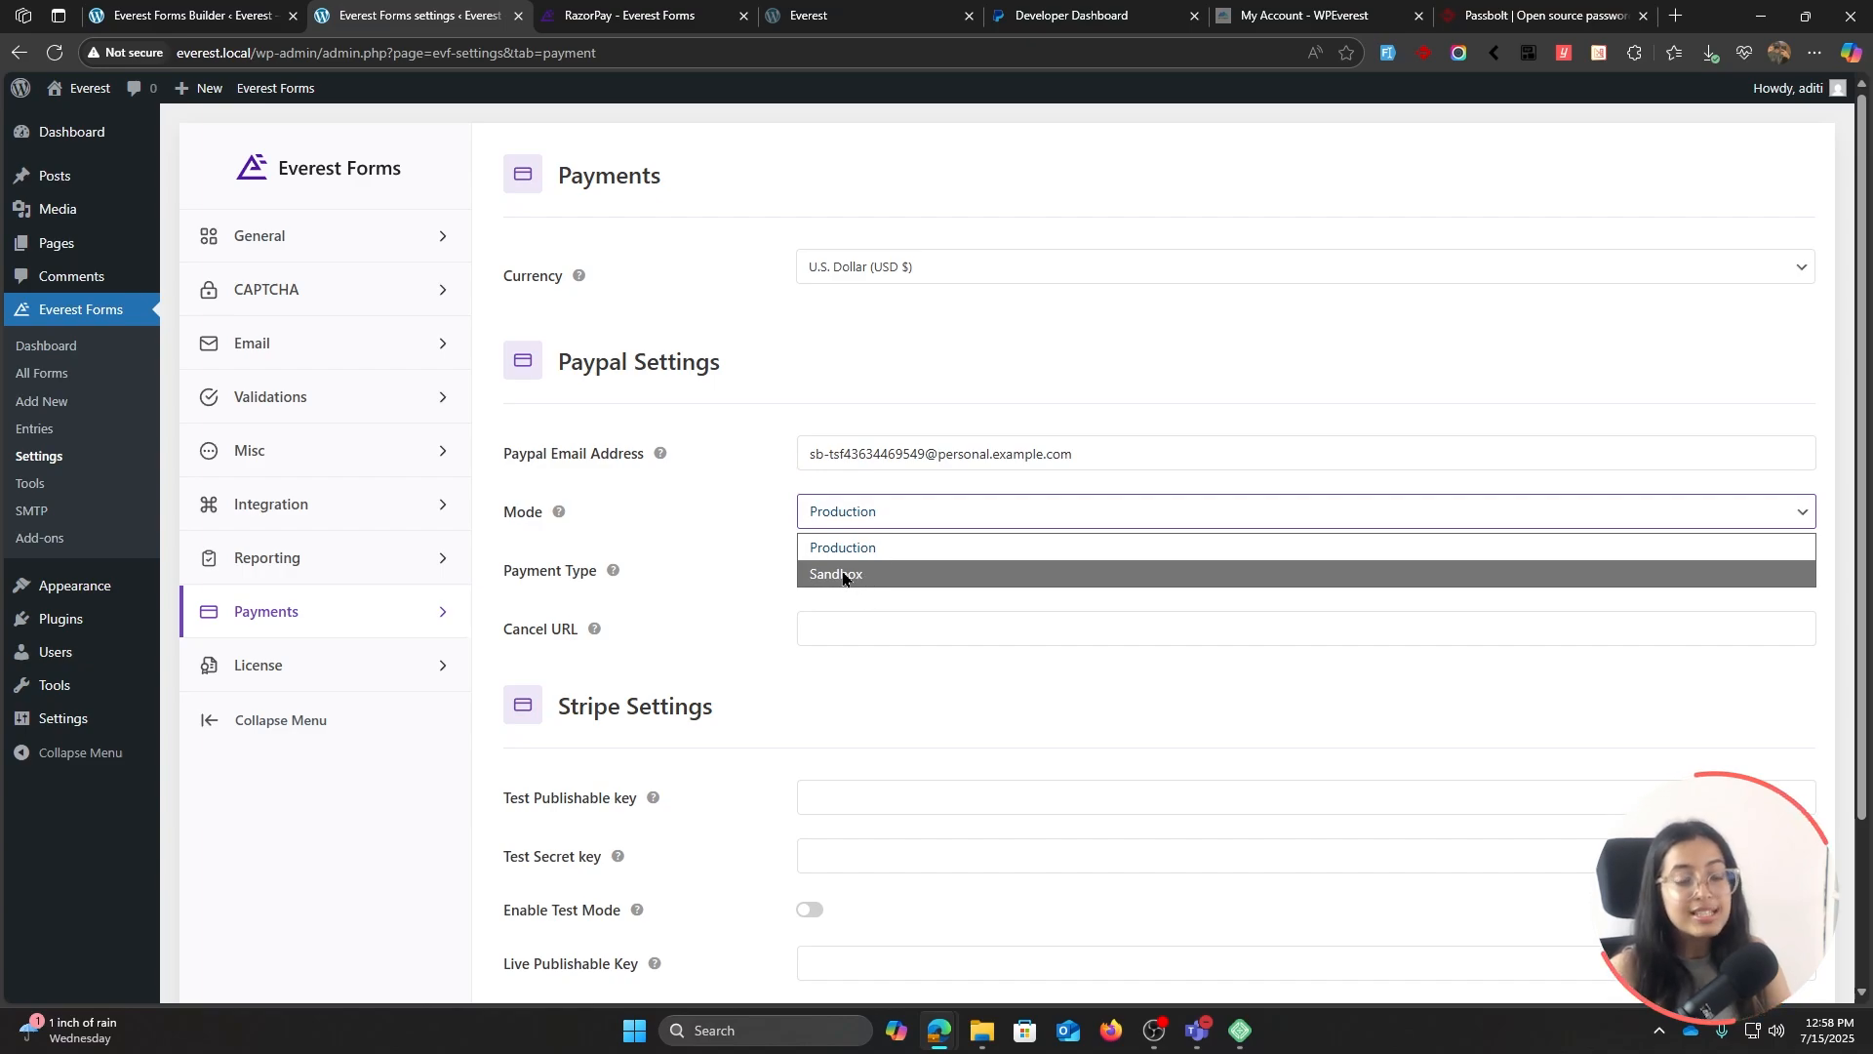
pyautogui.click(845, 577)
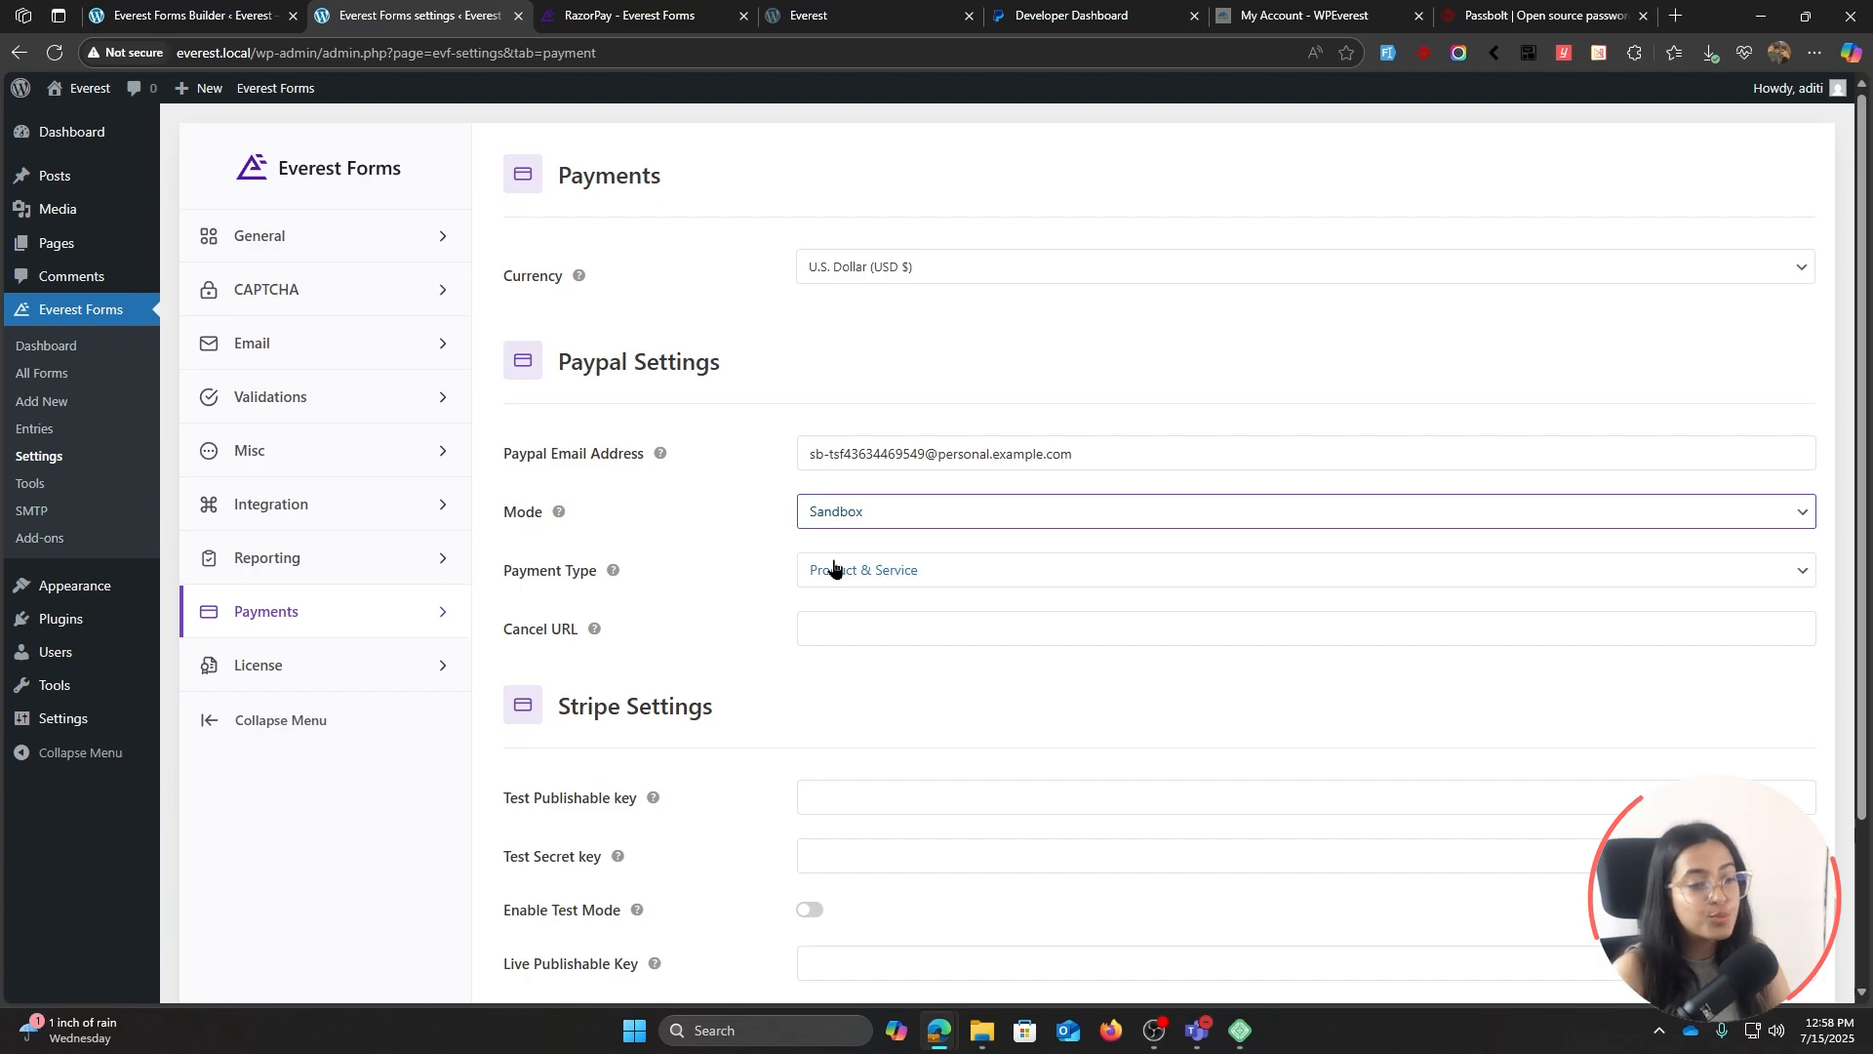
pyautogui.click(837, 526)
pyautogui.click(845, 548)
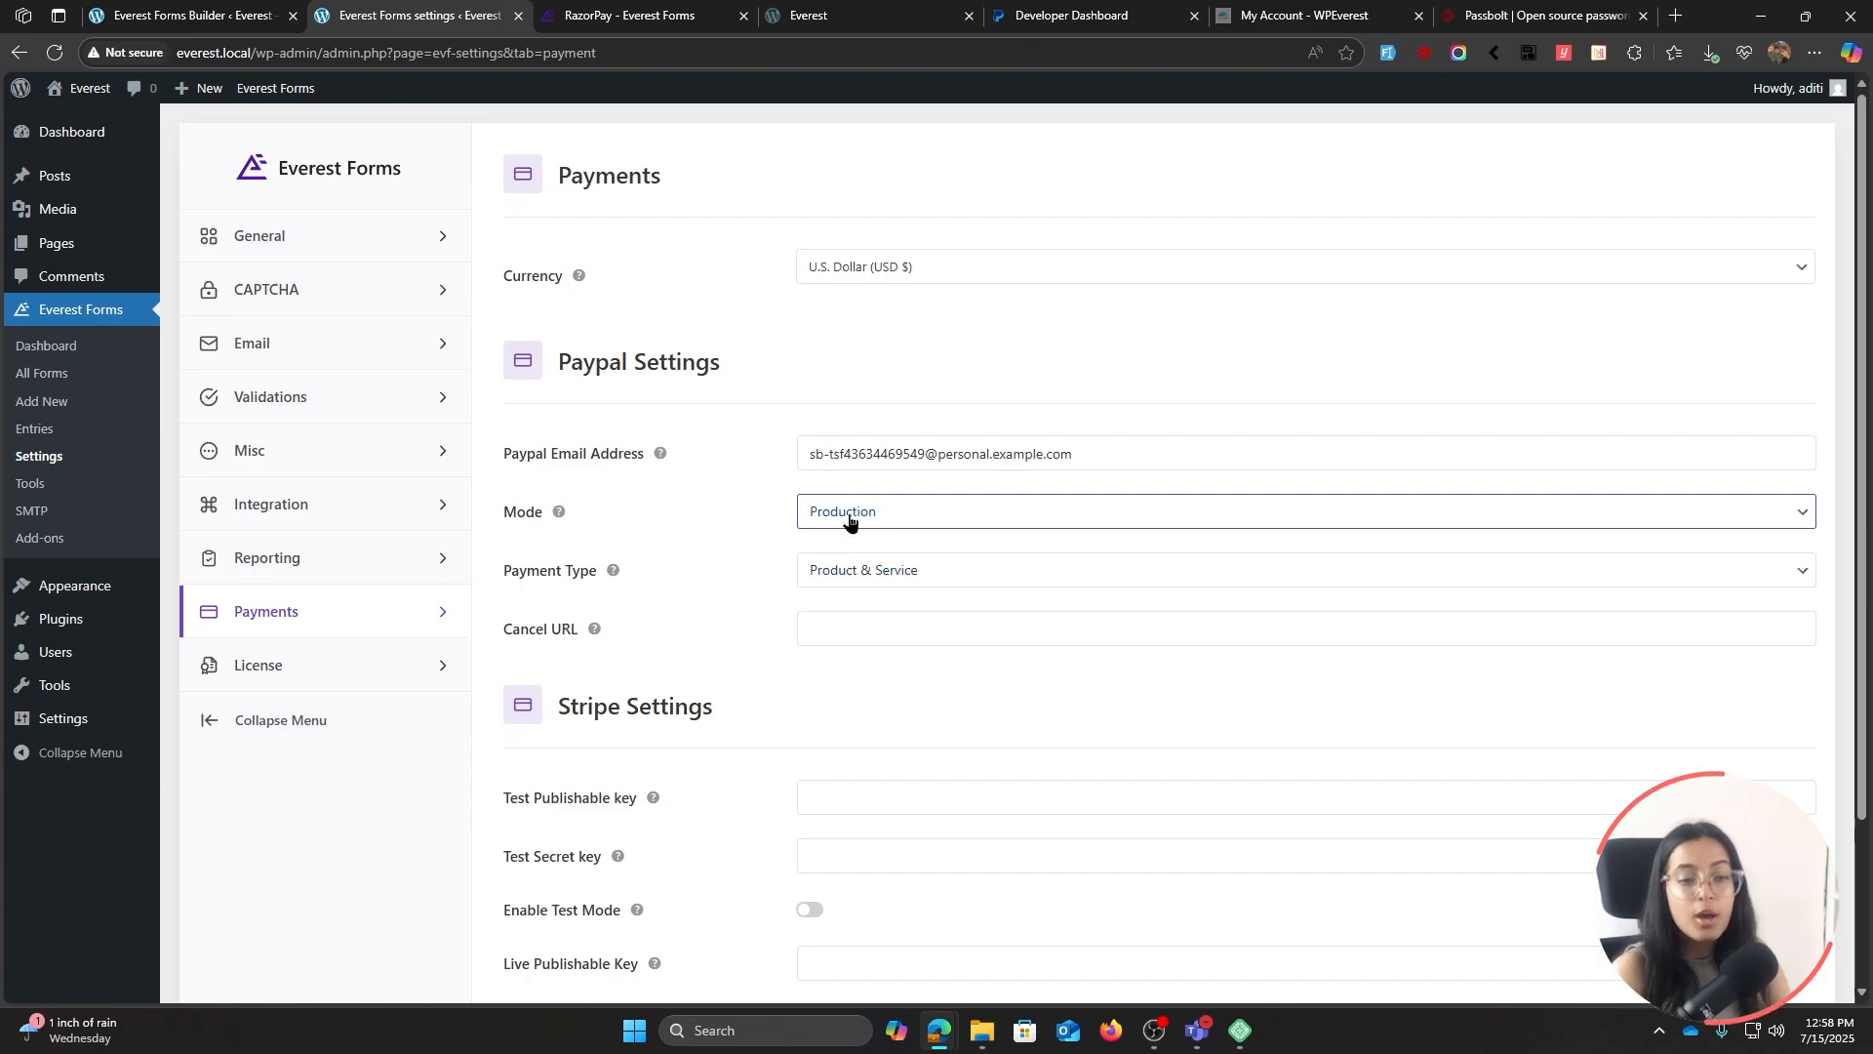
pyautogui.click(849, 522)
pyautogui.click(866, 571)
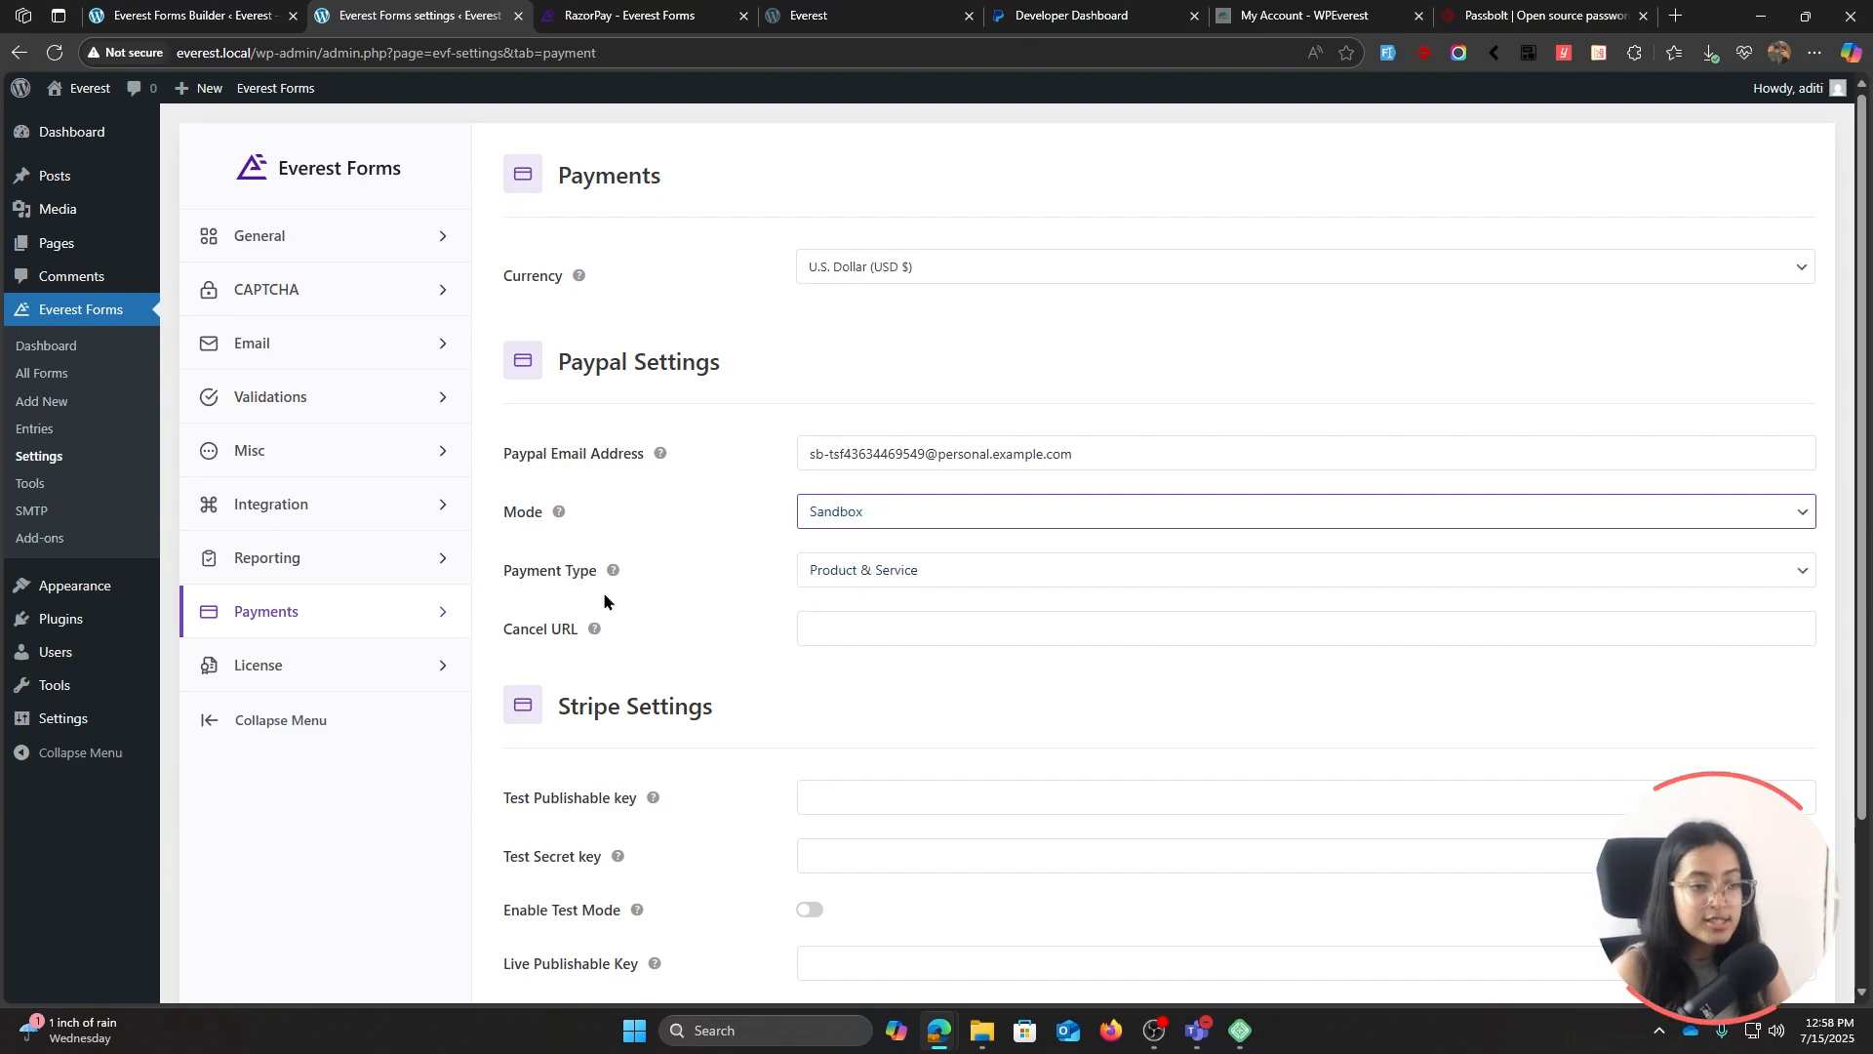
pyautogui.click(825, 573)
pyautogui.click(839, 634)
pyautogui.click(798, 640)
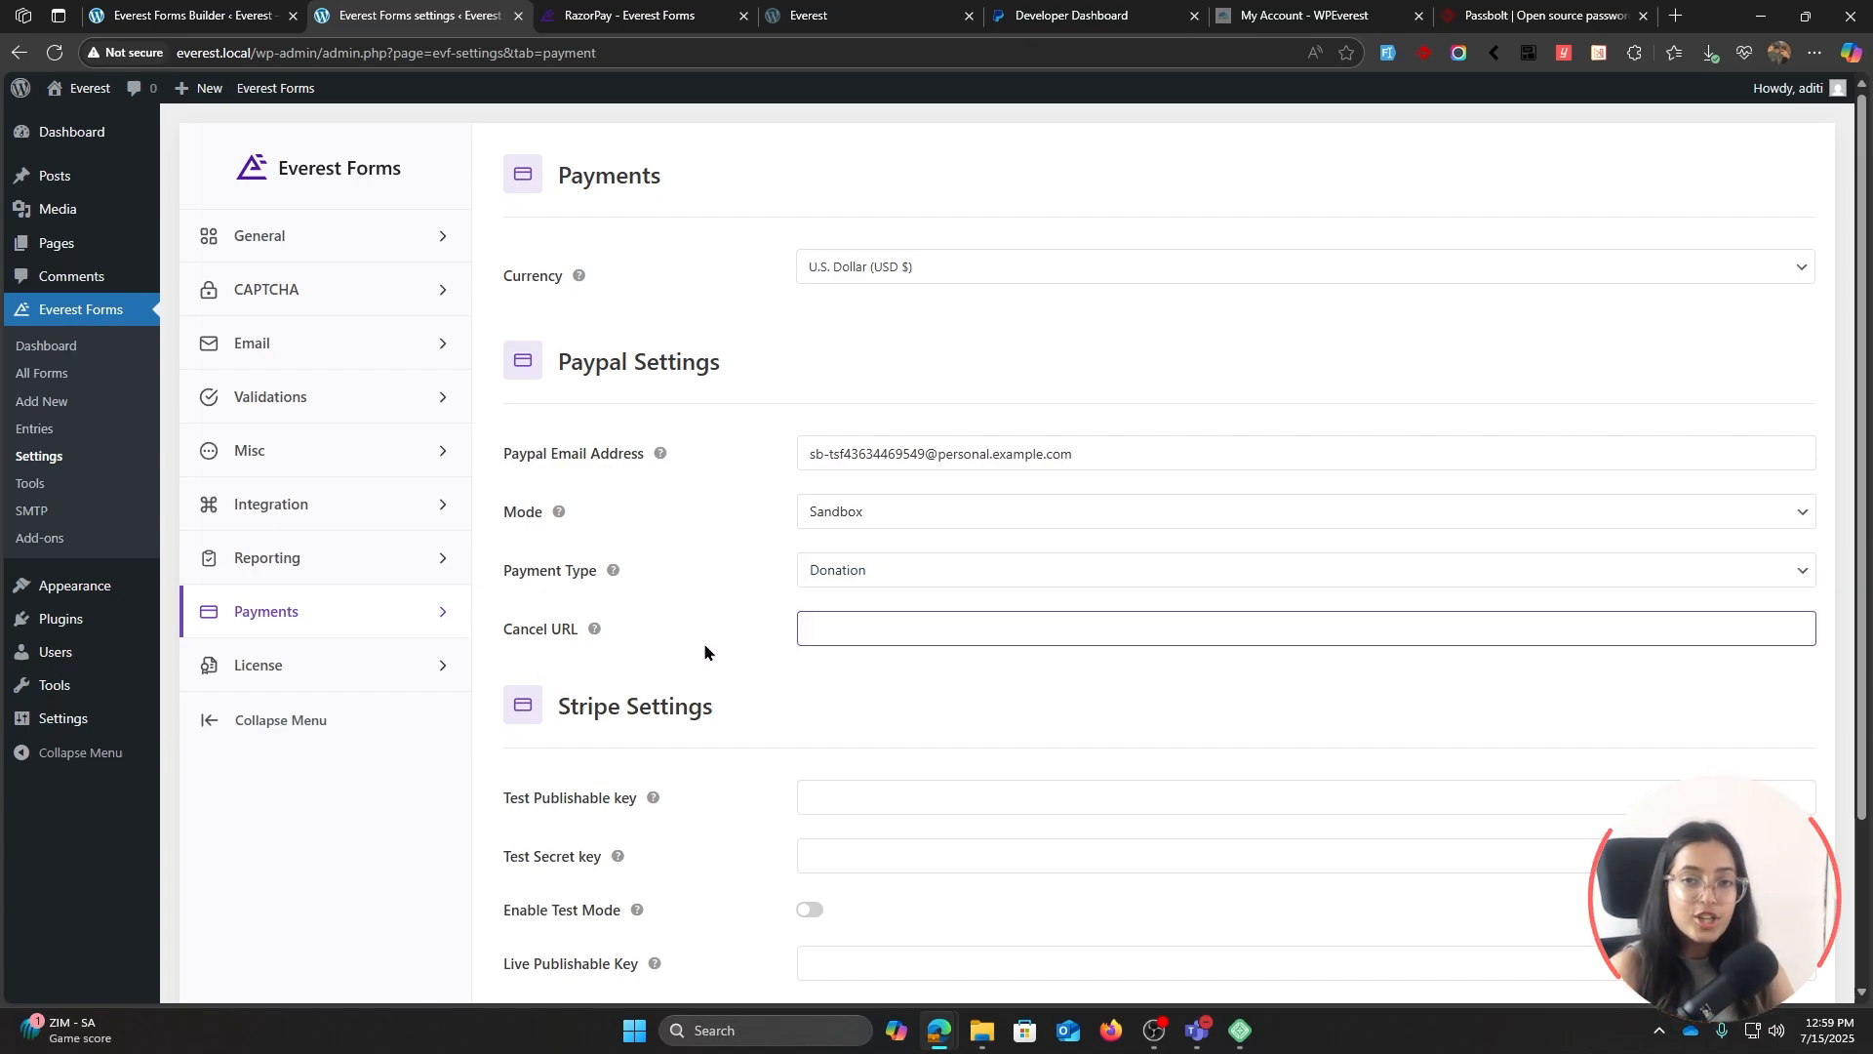
pyautogui.doubleClick(212, 53)
pyautogui.hotkey('ctrl', 'c')
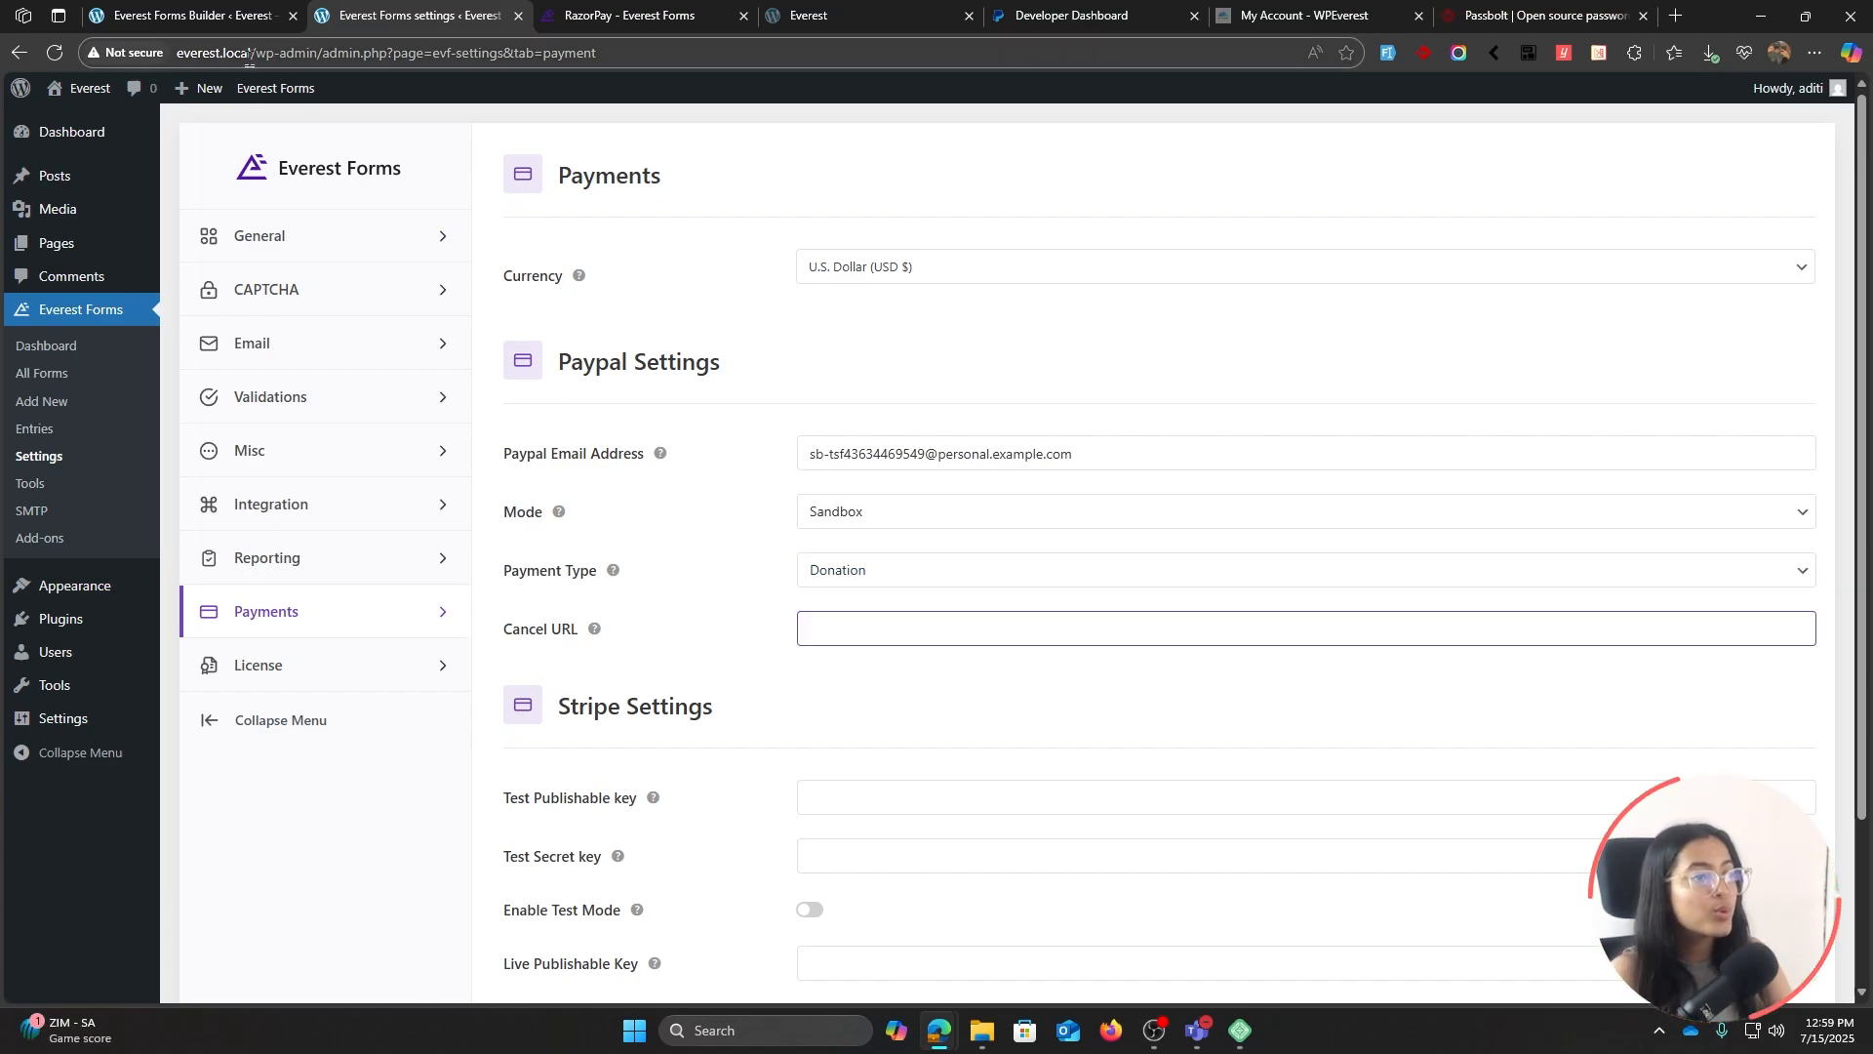
pyautogui.moveTo(195, 88)
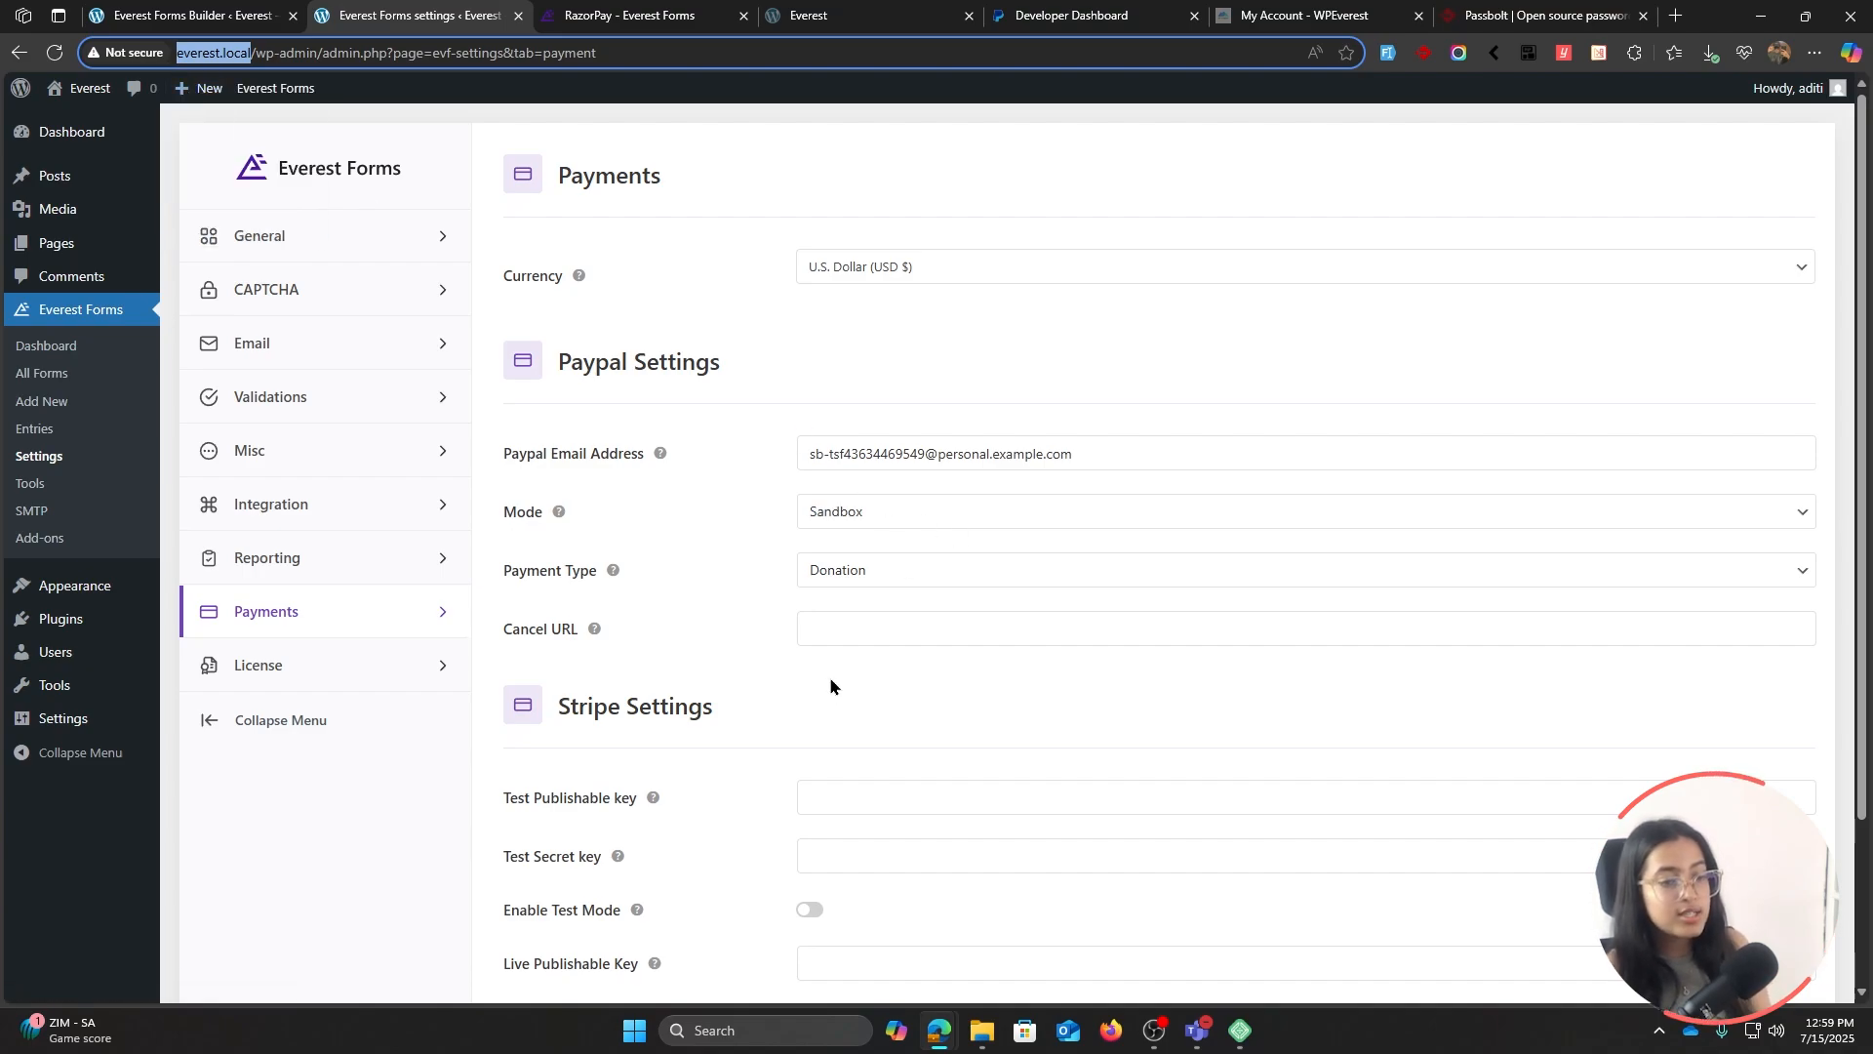
pyautogui.click(822, 615)
pyautogui.hotkey('ctrl', 'v')
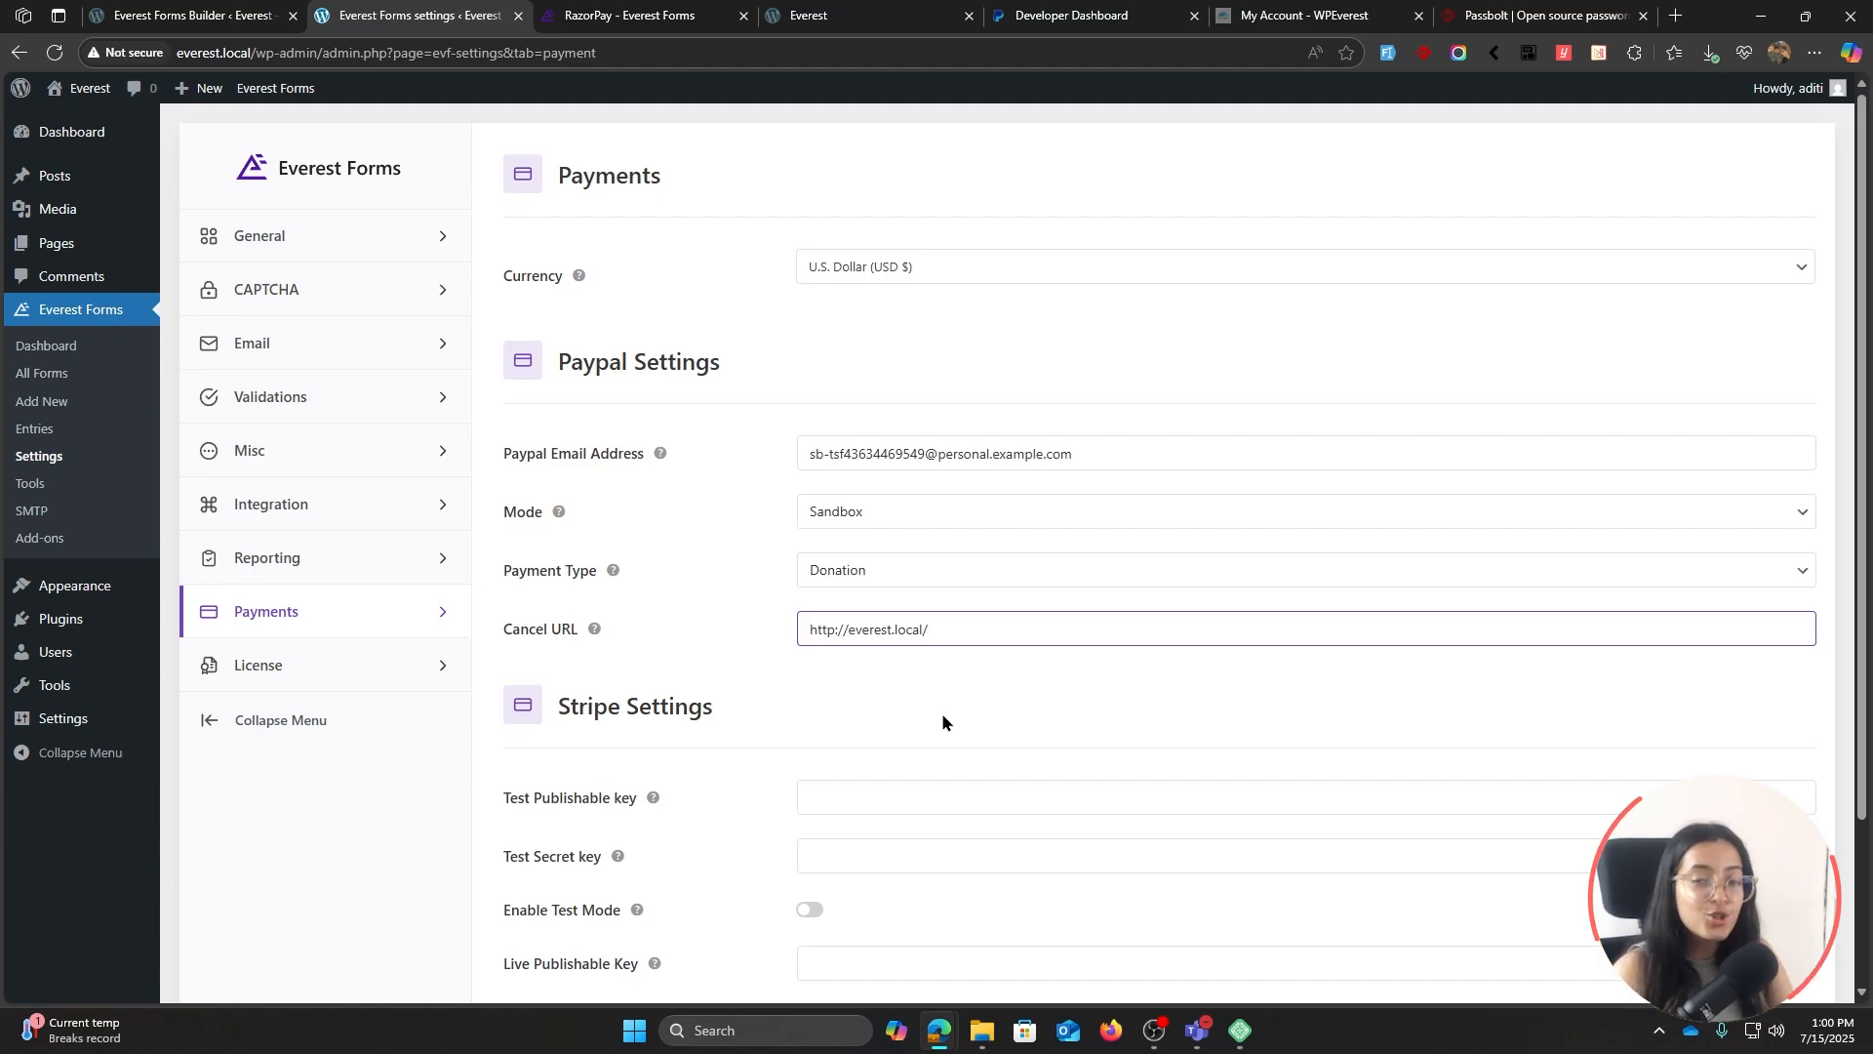
pyautogui.scroll(-2, 941, 722)
pyautogui.click(568, 888)
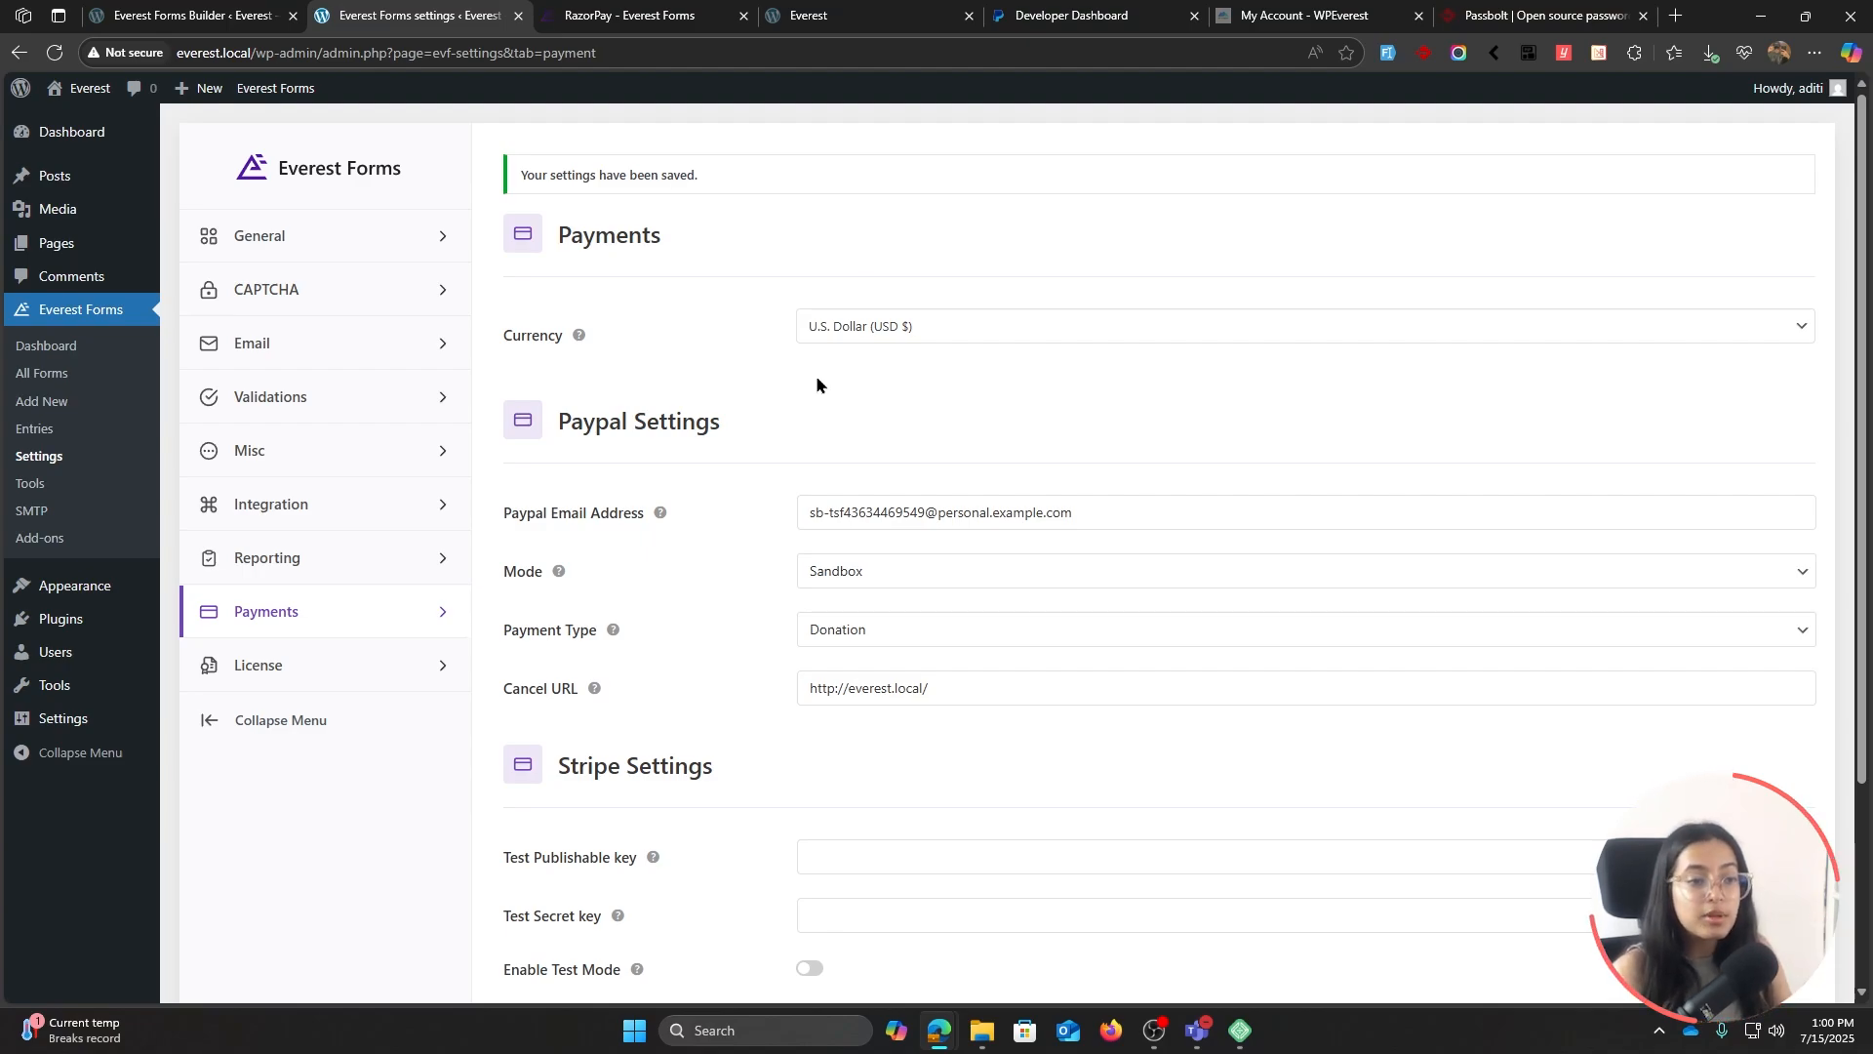
# Turn on Use Global PayPal Settings in the Donation Form's PayPal Standard payment options and save the form.
pyautogui.click(156, 16)
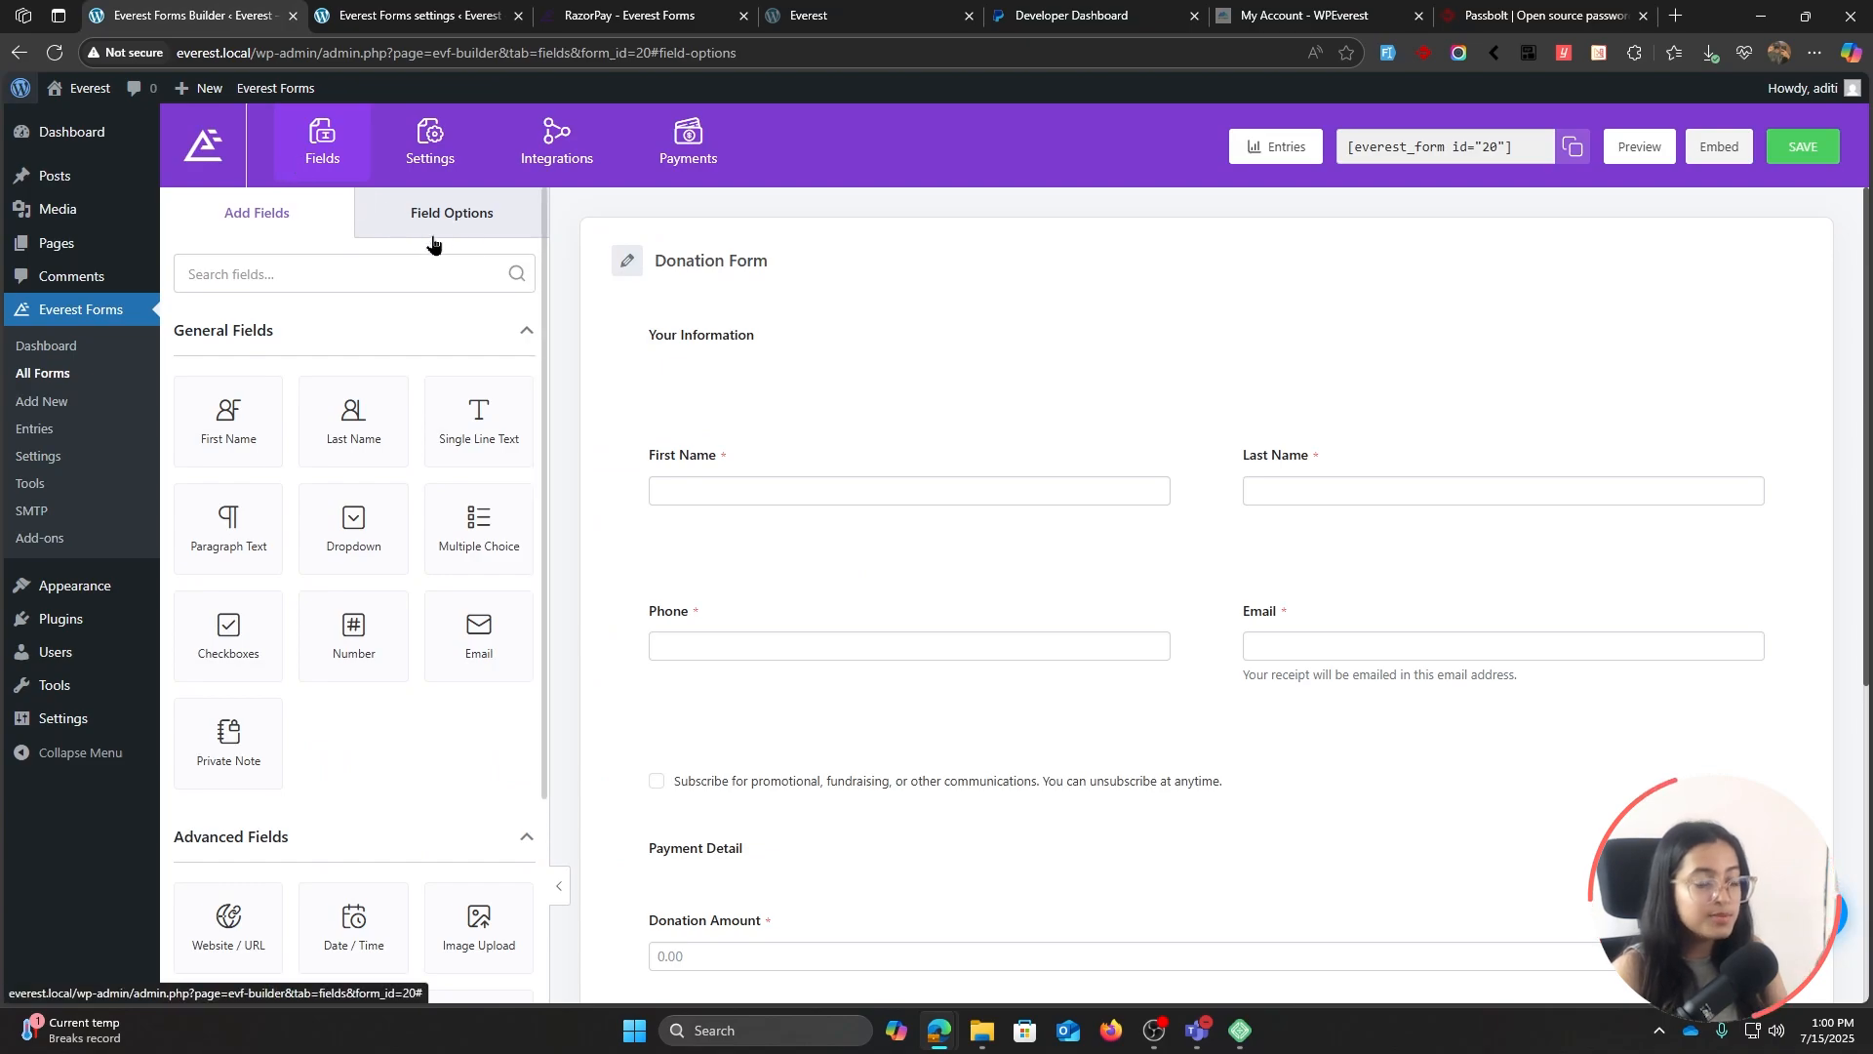
pyautogui.click(680, 143)
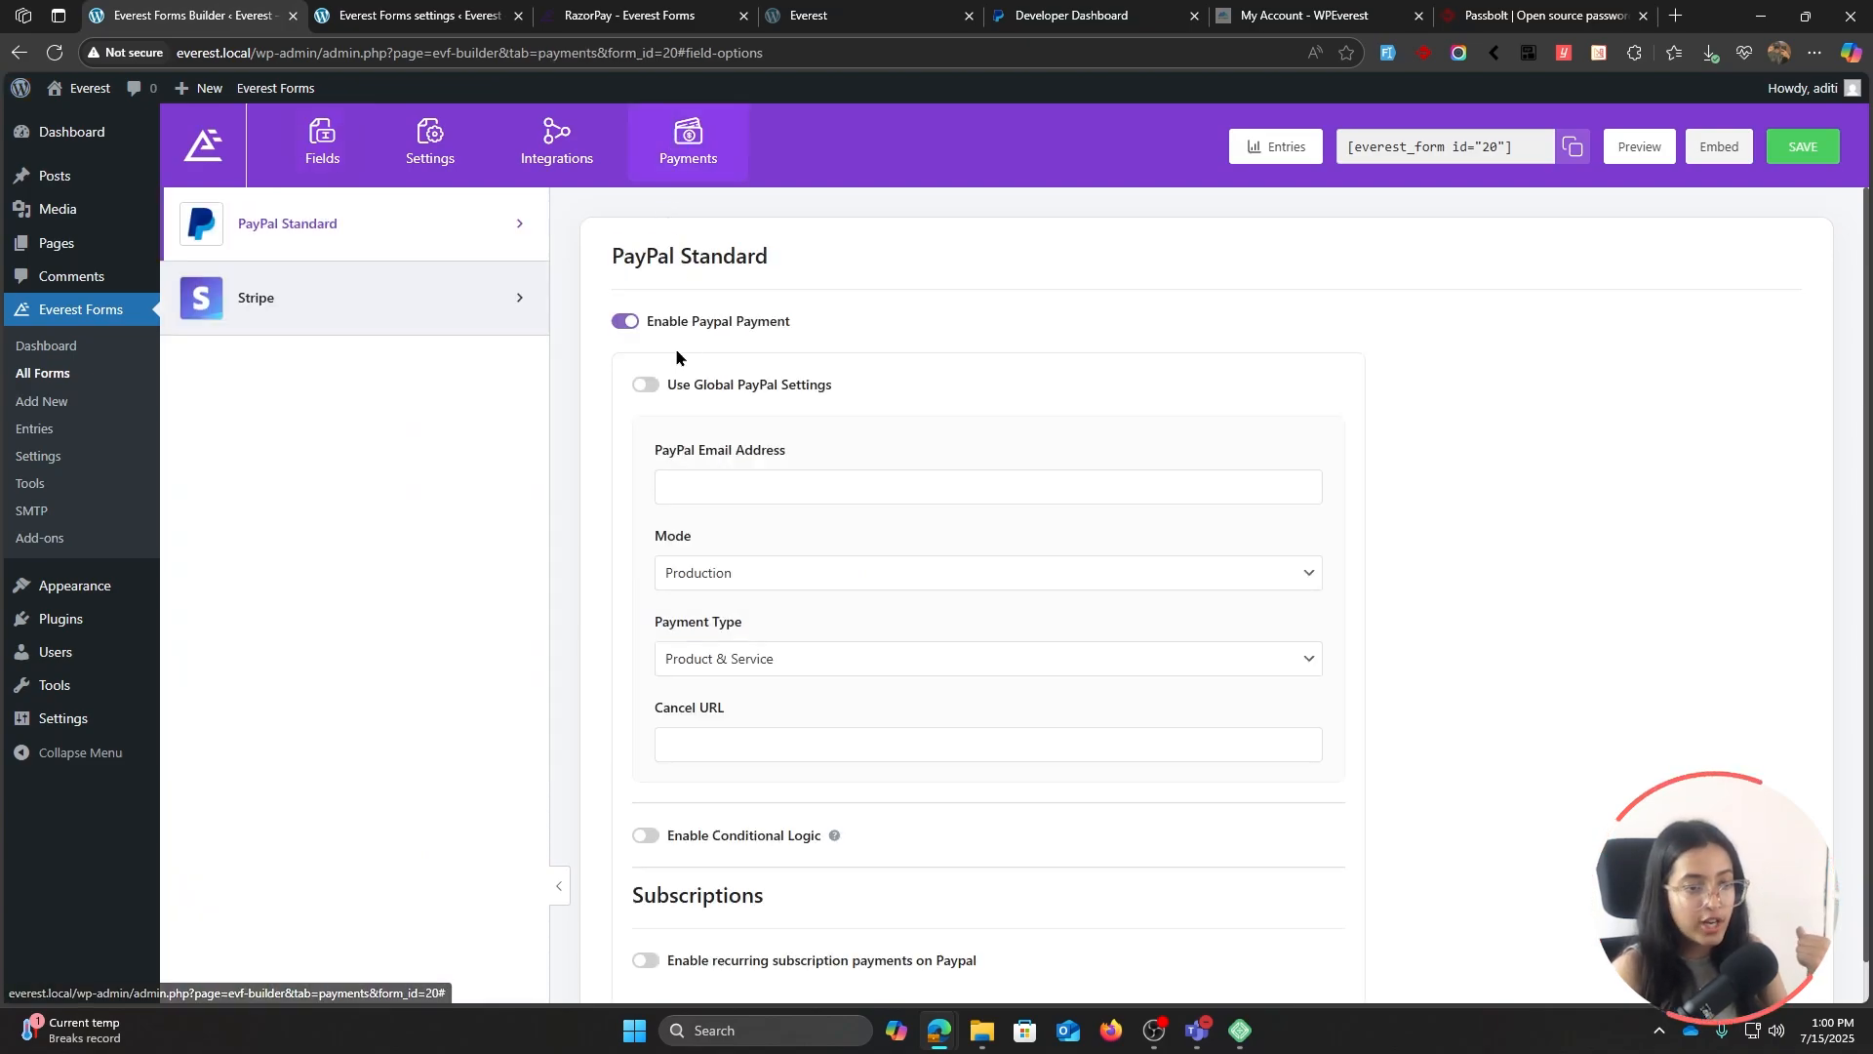
pyautogui.click(647, 385)
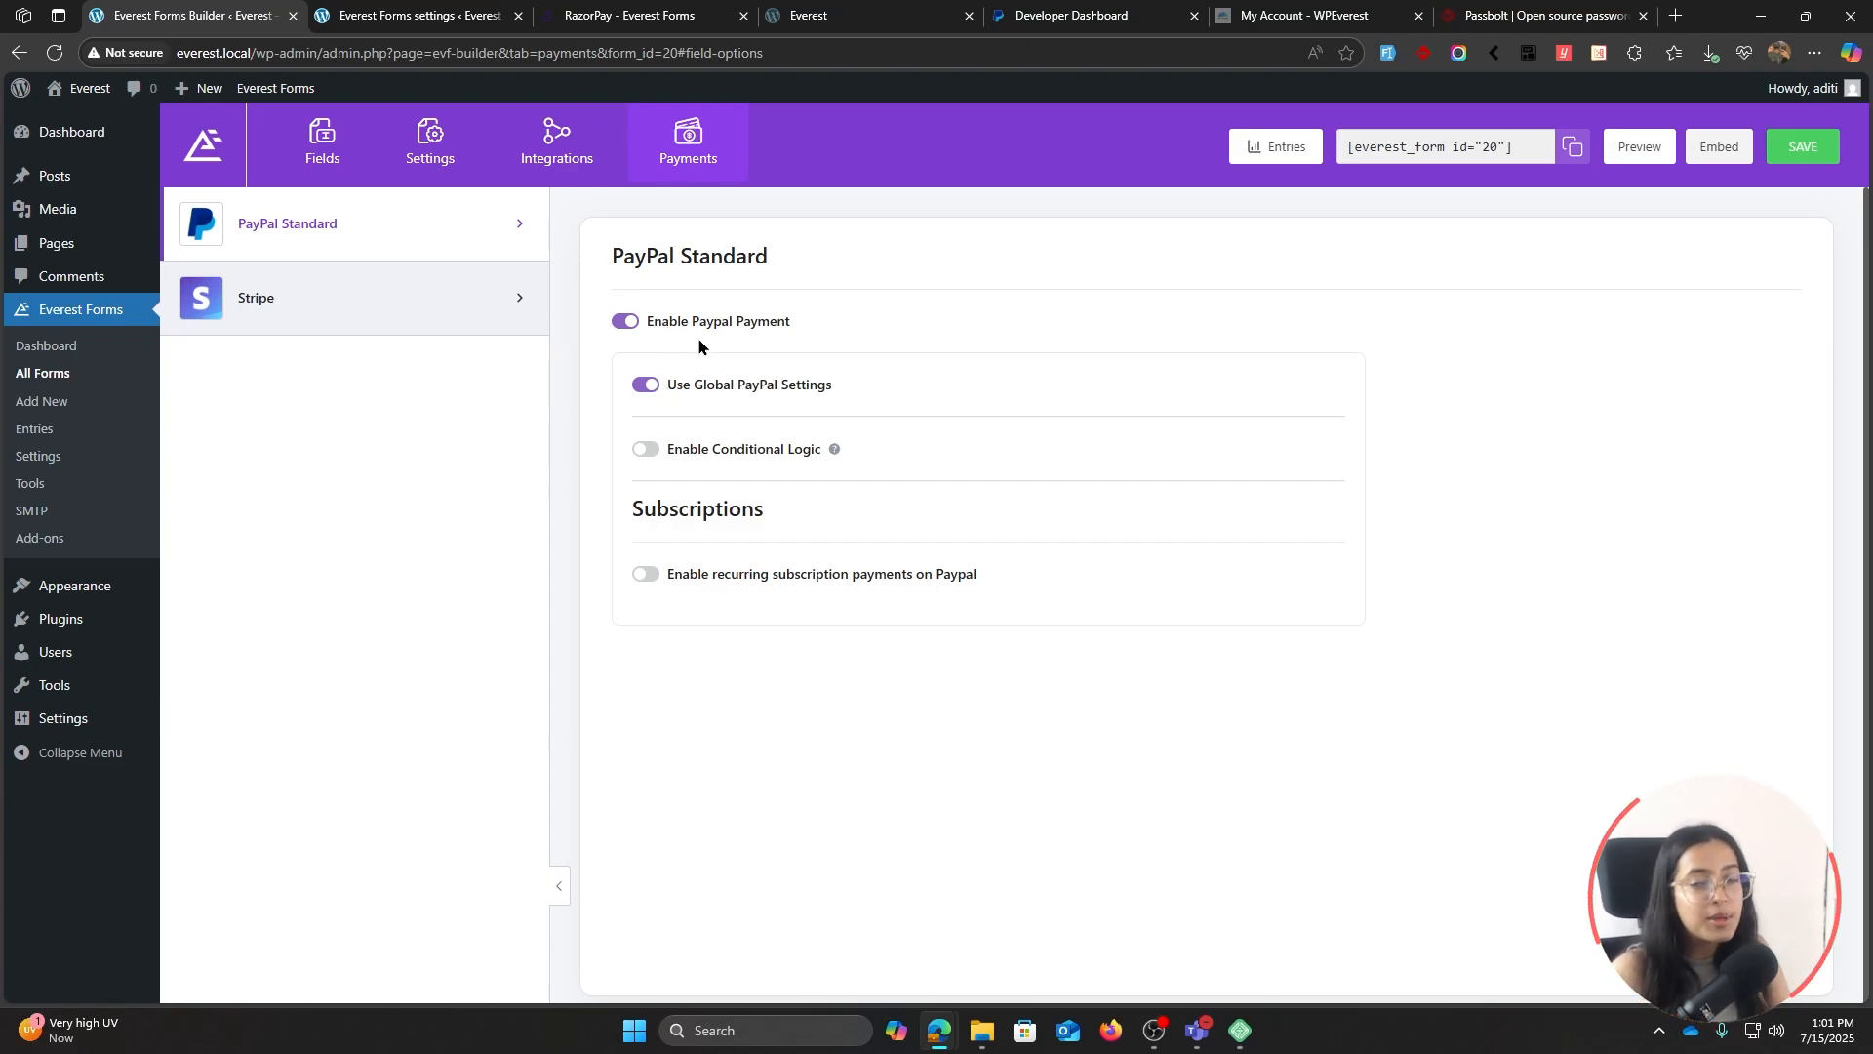
pyautogui.click(704, 386)
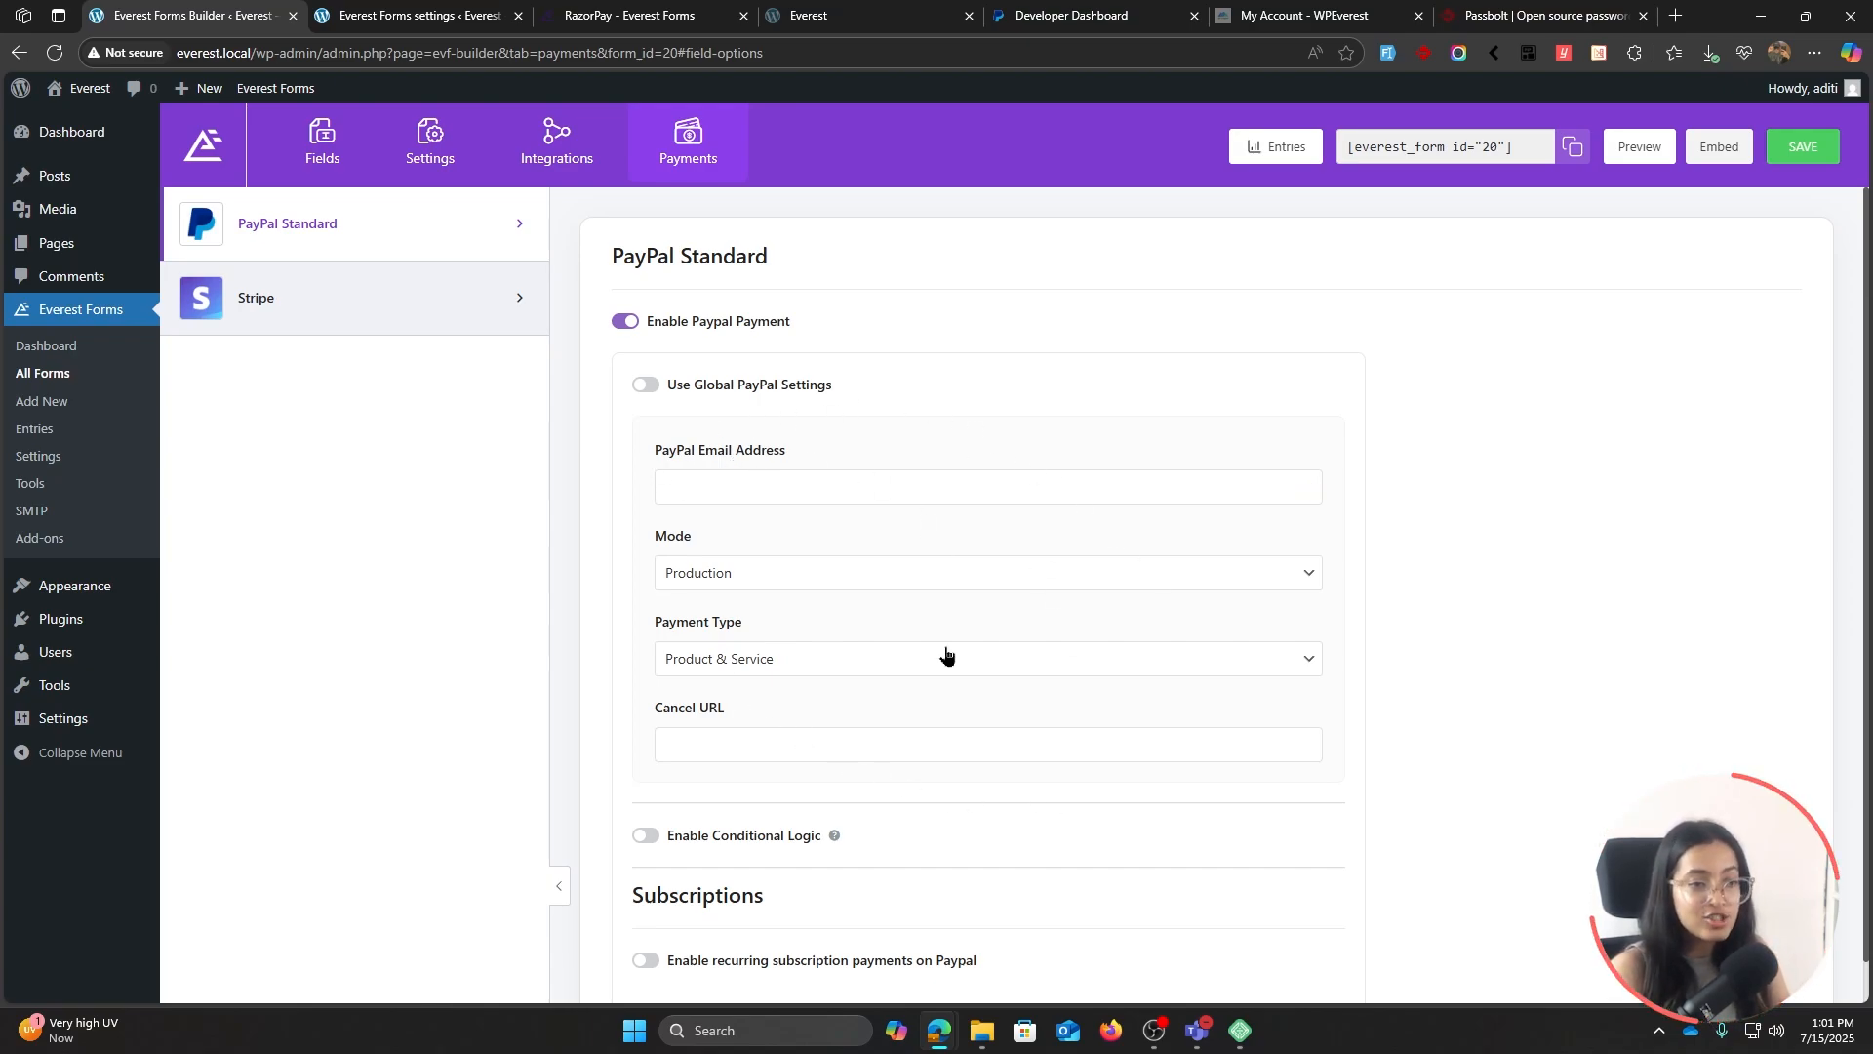
pyautogui.click(648, 386)
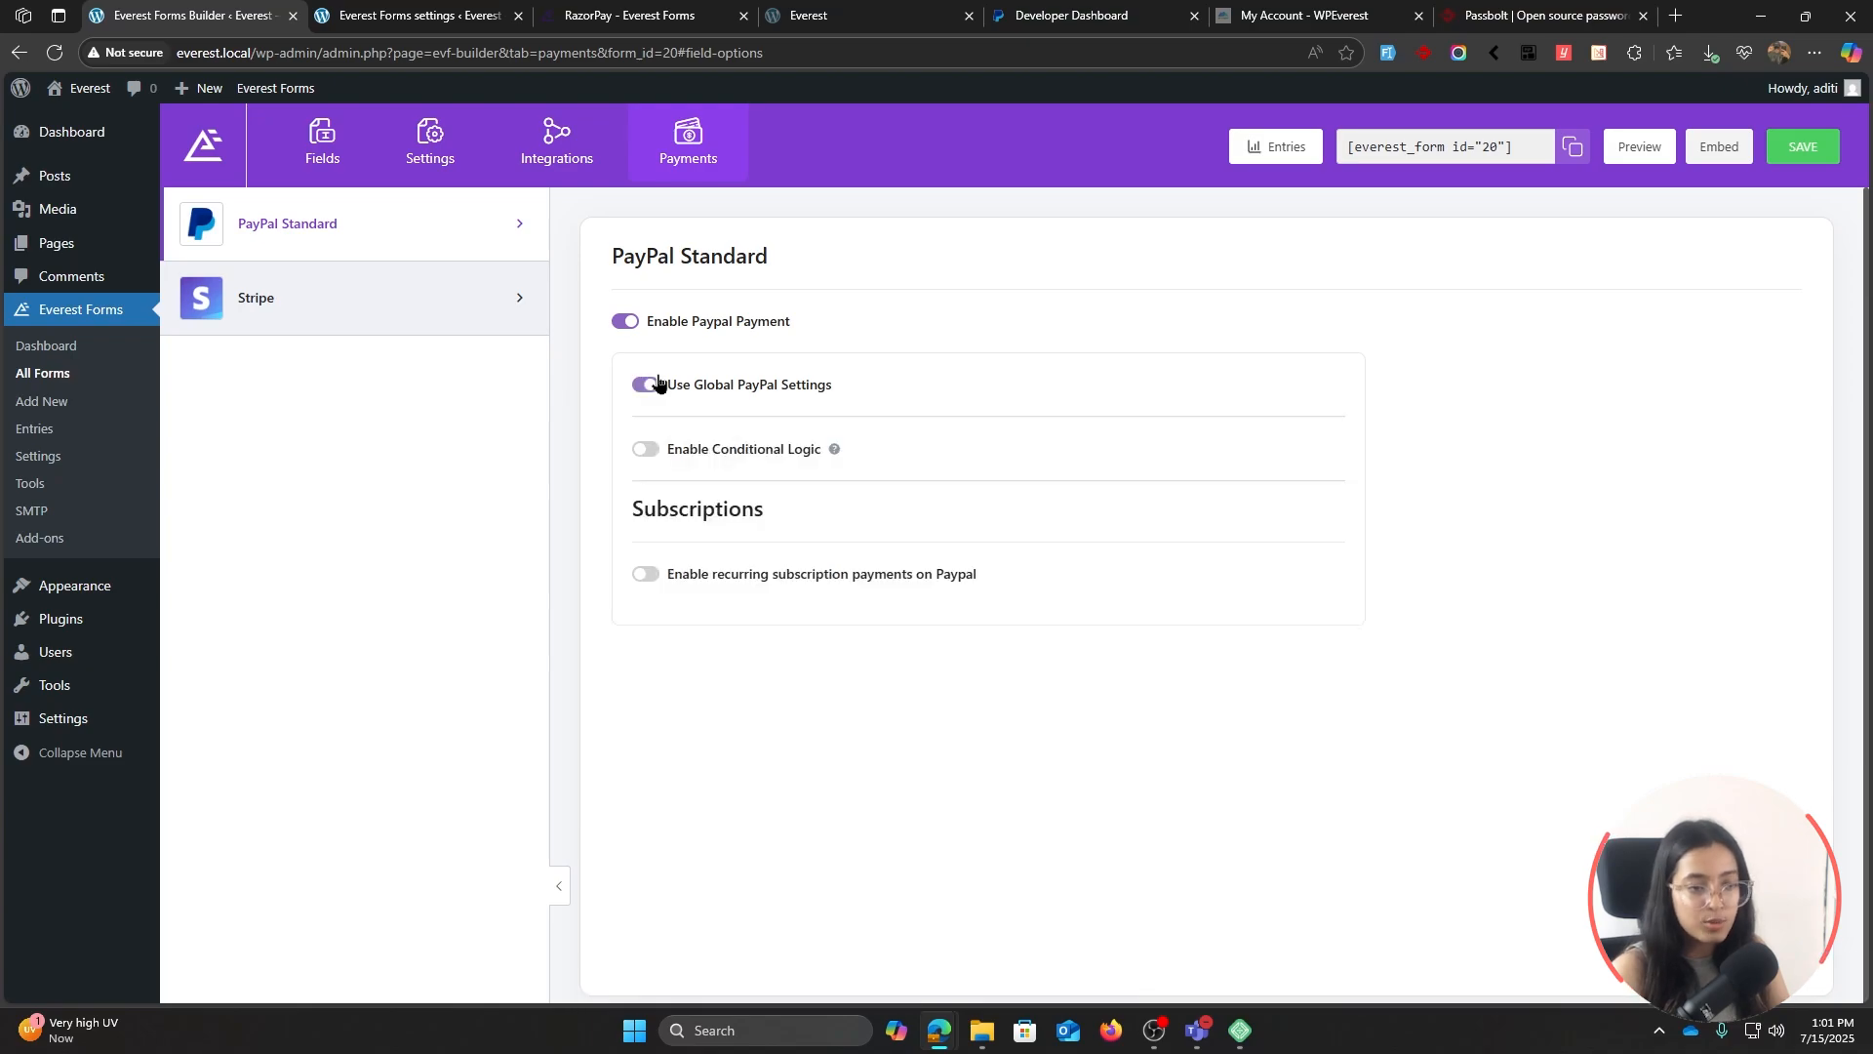
pyautogui.click(1803, 146)
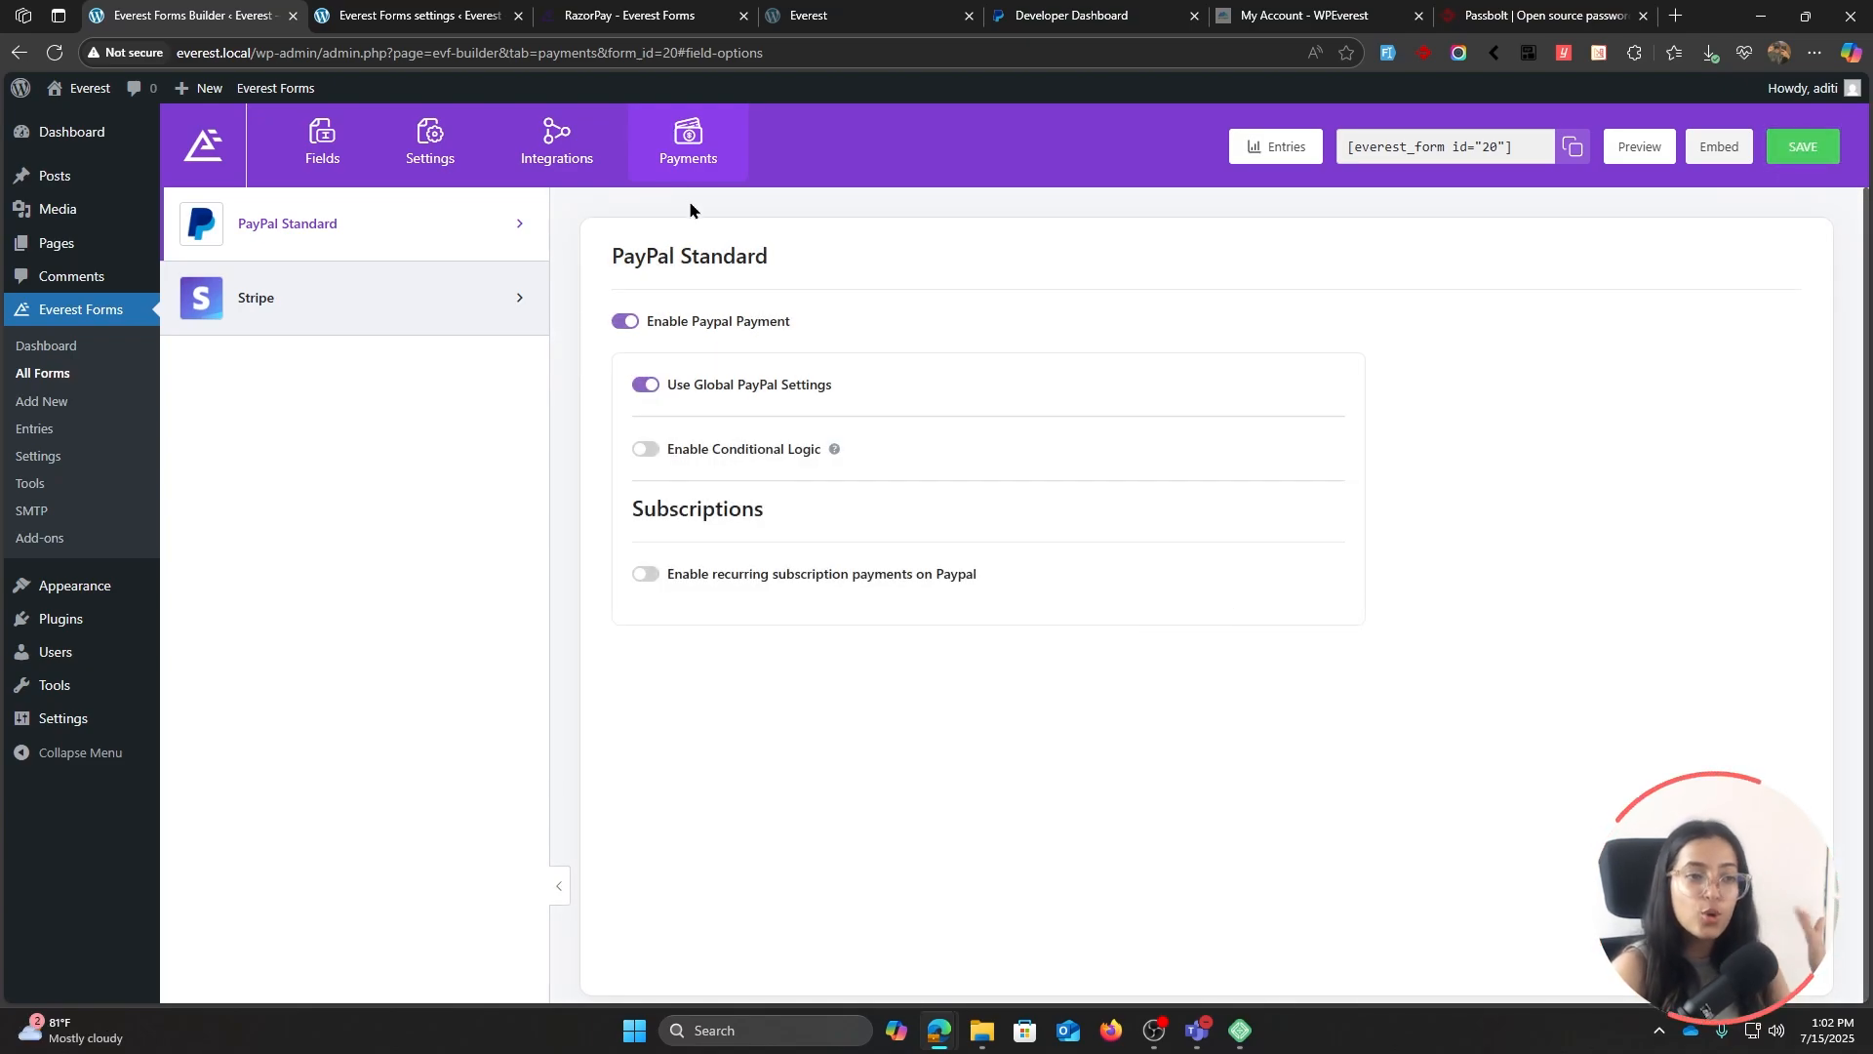
# Return to the Donation Form's fields and open the form style designer.
pyautogui.click(322, 147)
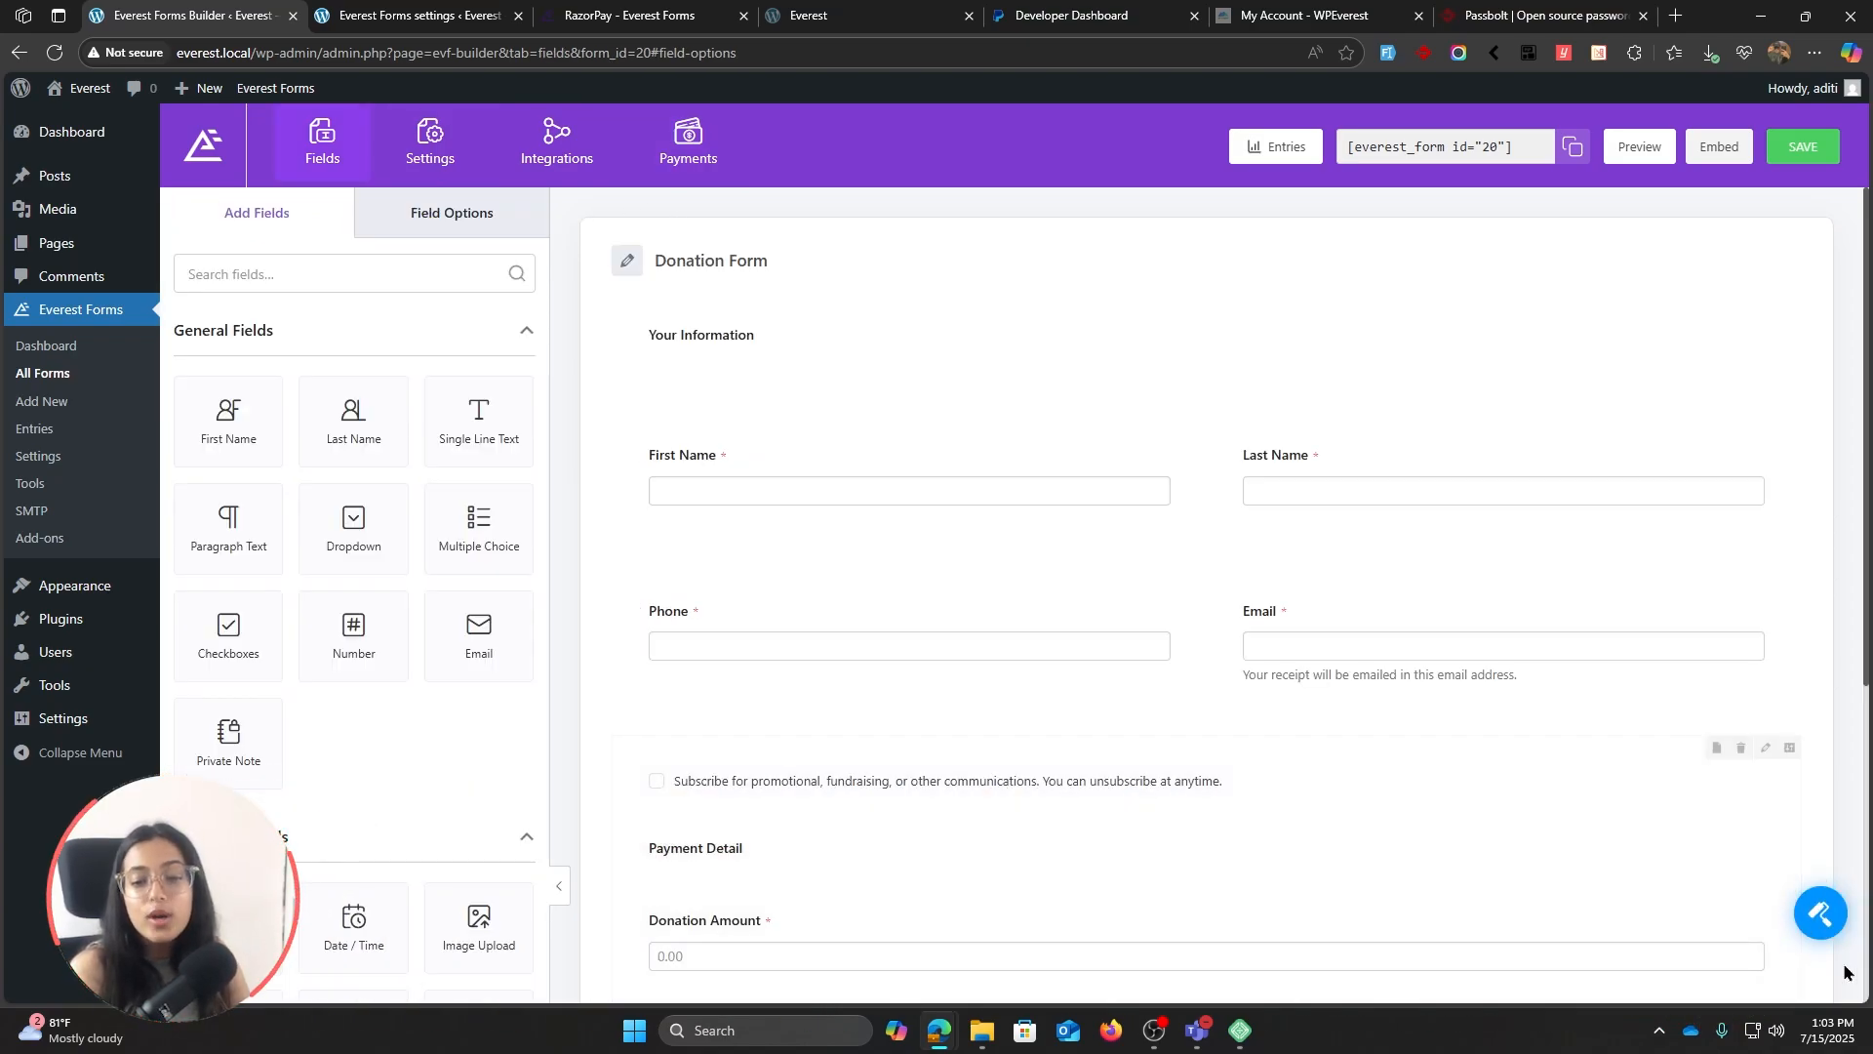
pyautogui.click(1847, 921)
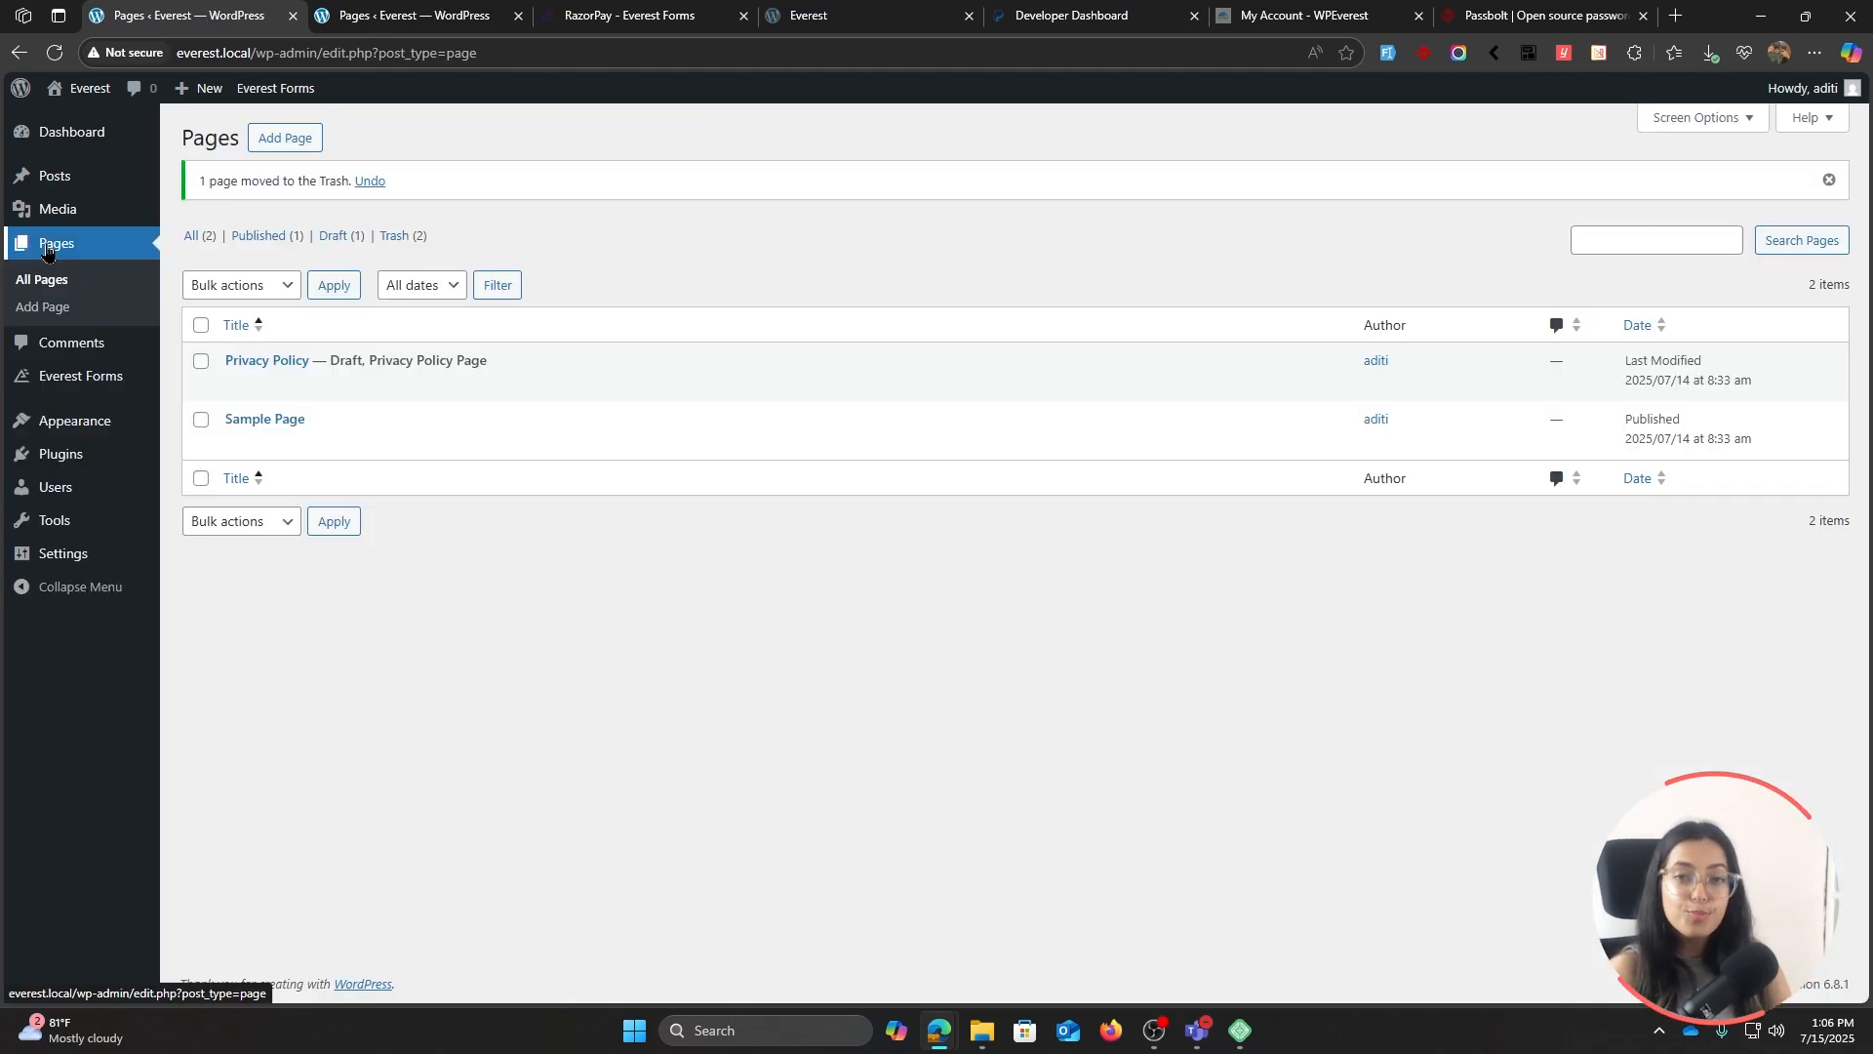
# Create a new WordPress page titled Donation Page.
pyautogui.click(47, 251)
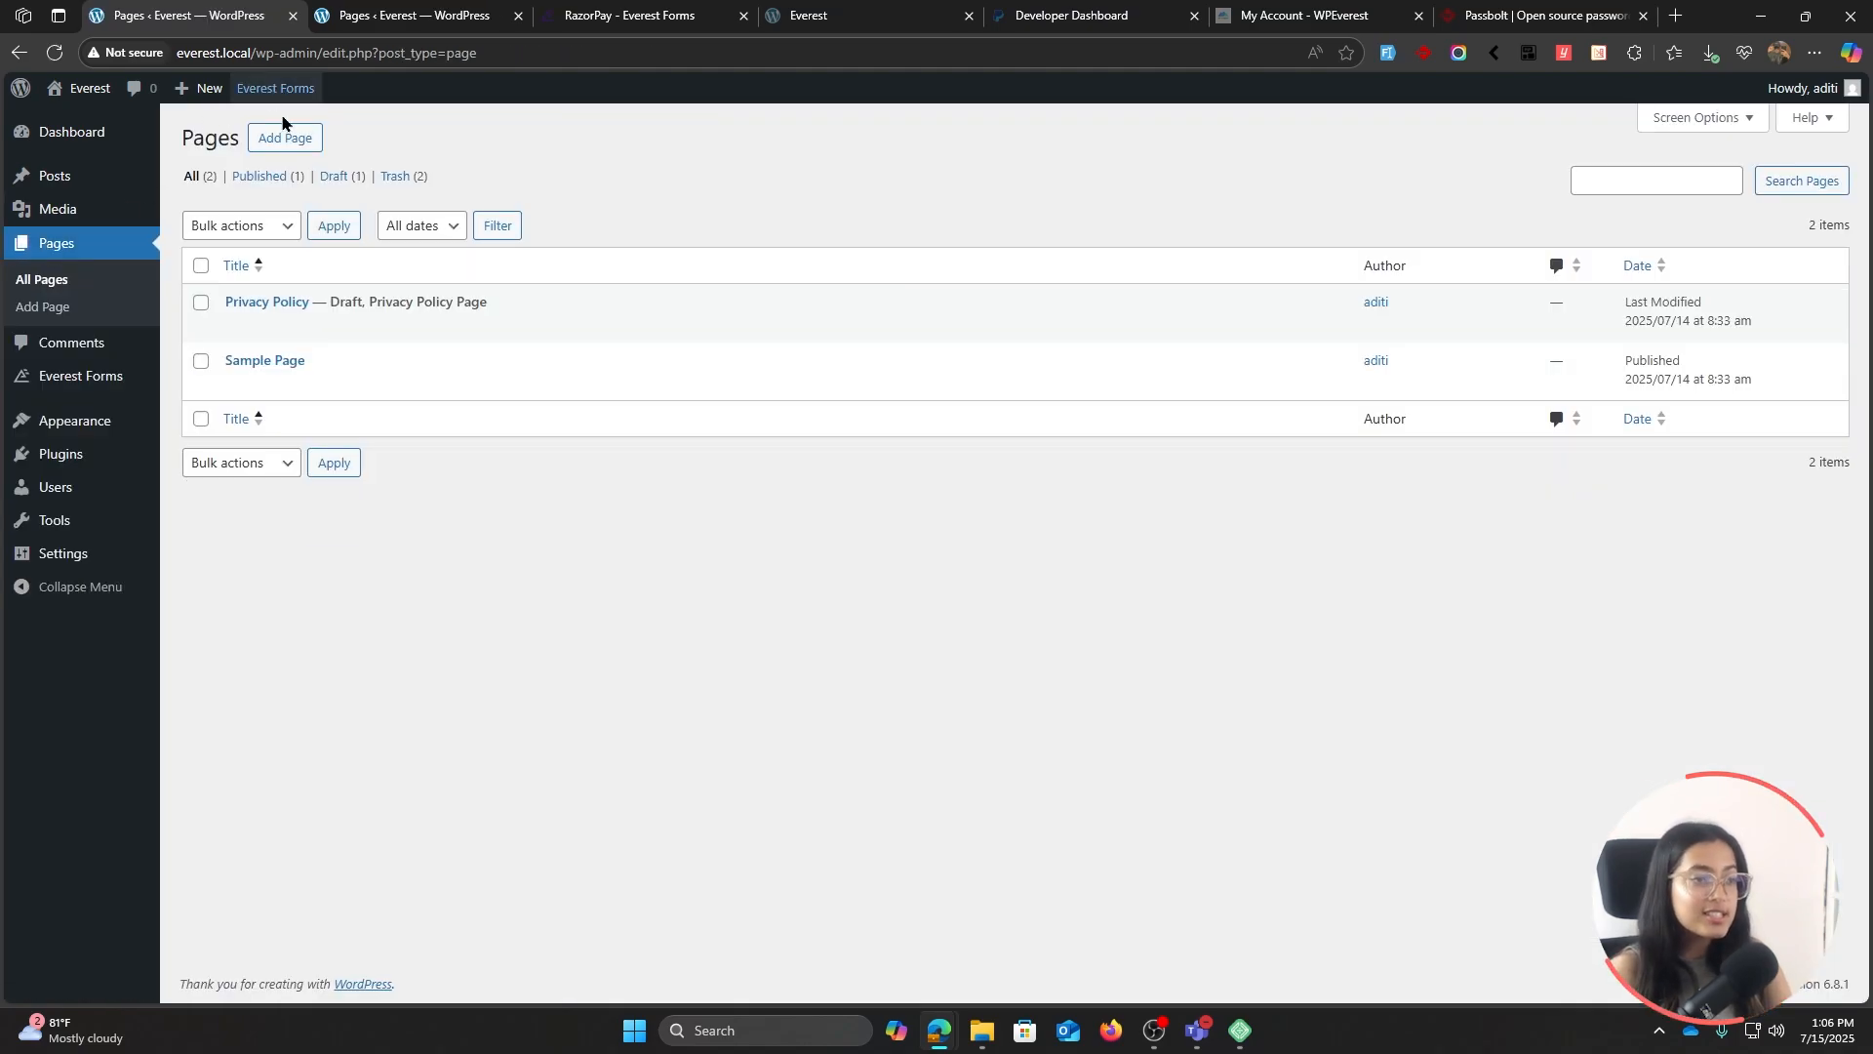
pyautogui.click(285, 137)
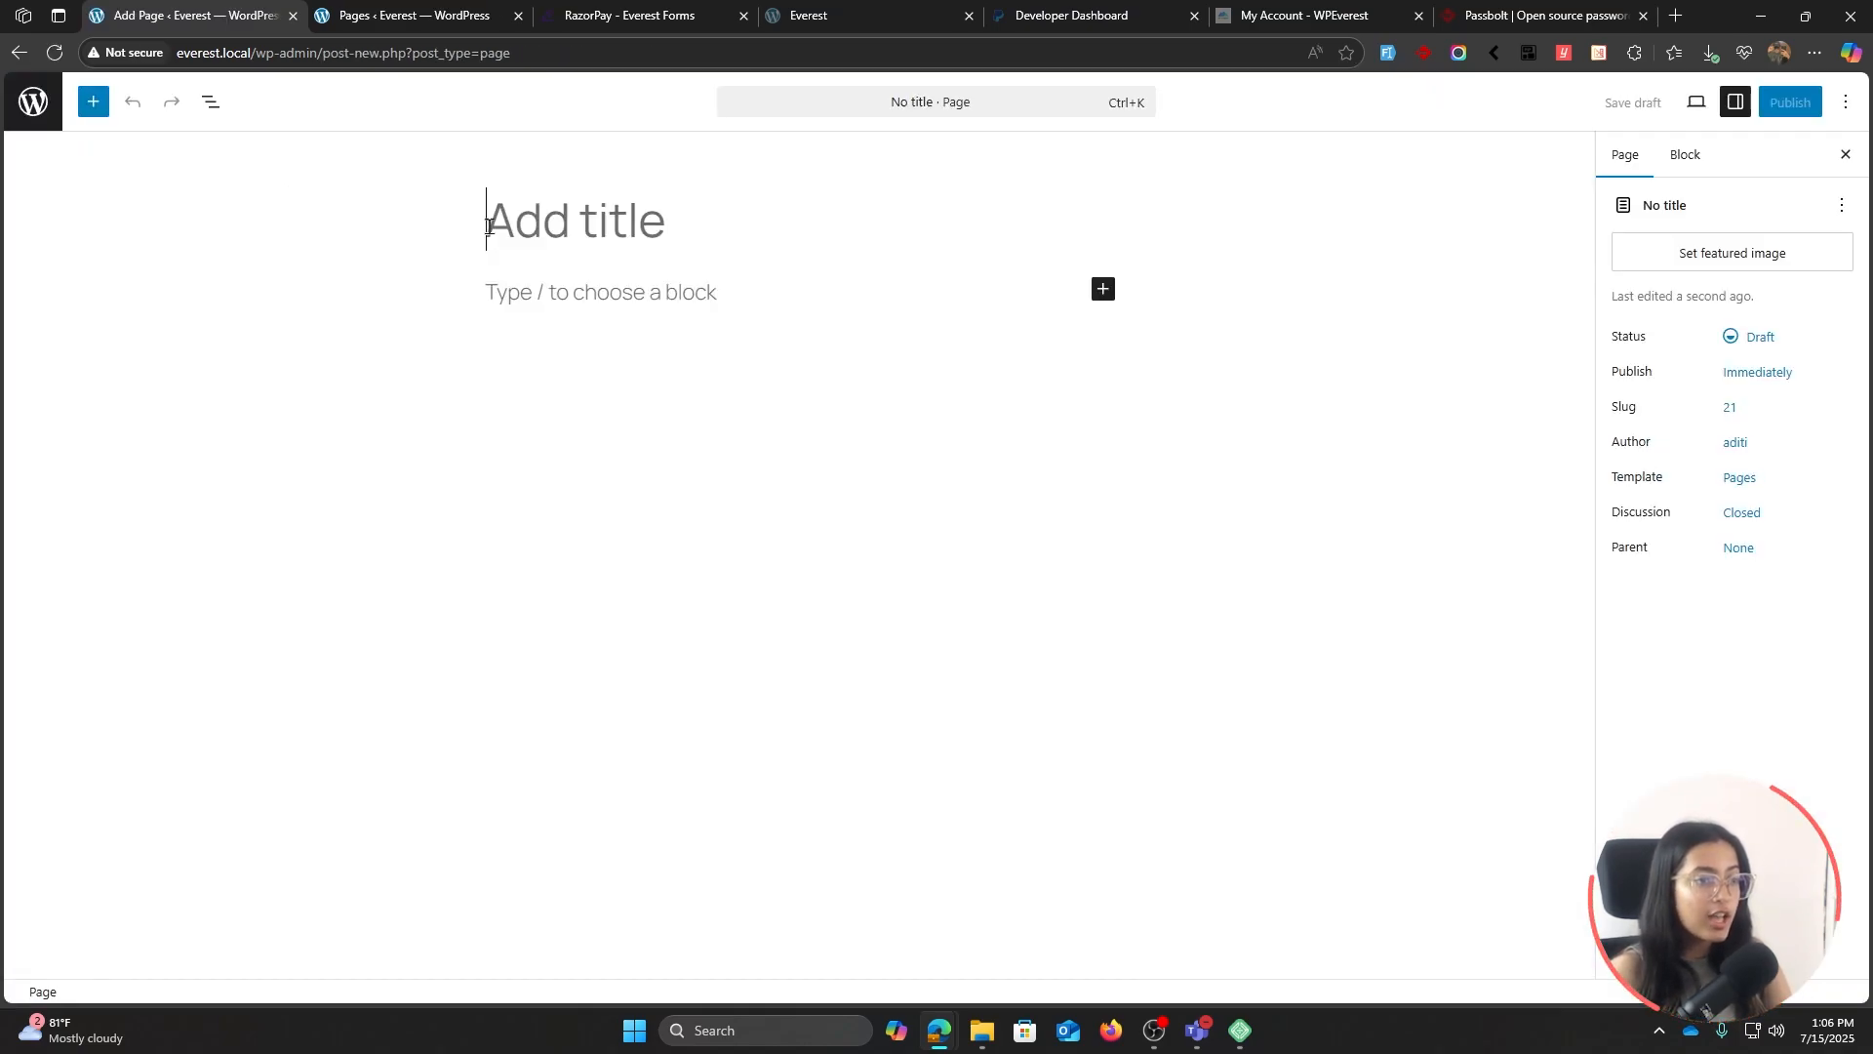
pyautogui.write('Dona')
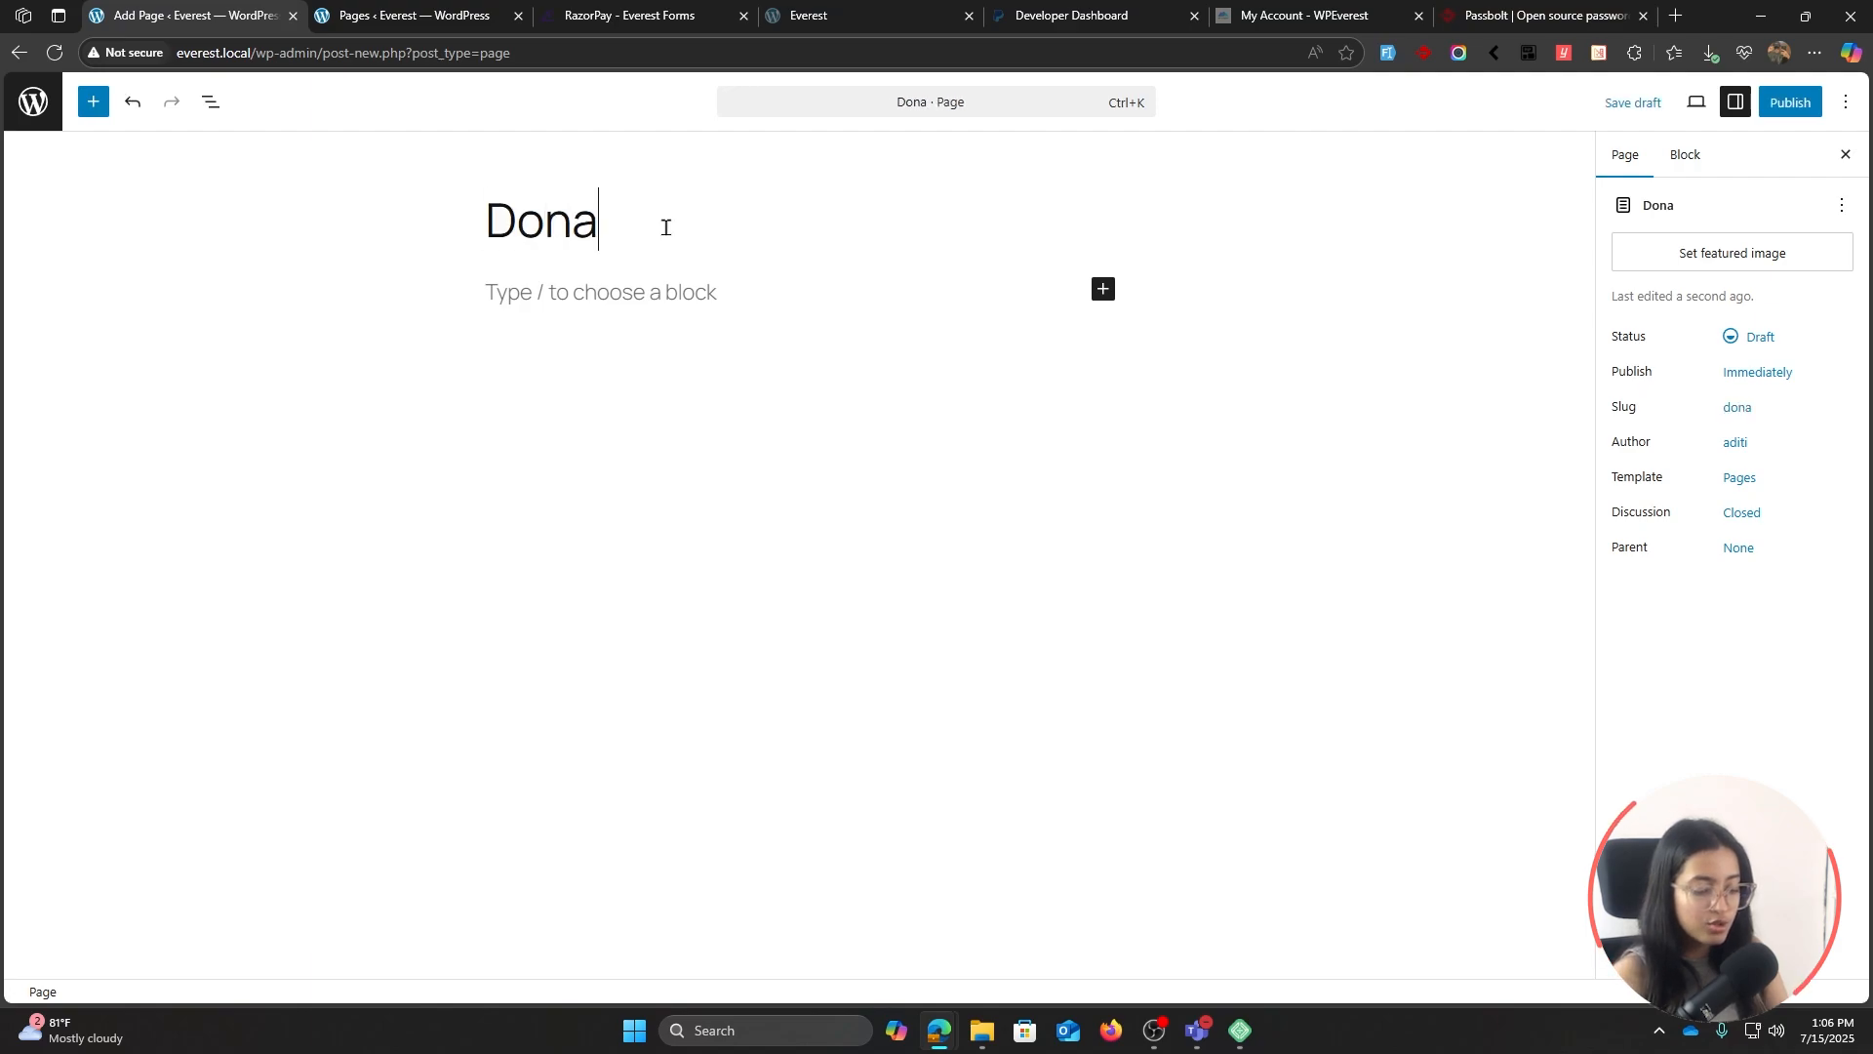
pyautogui.write('tion P')
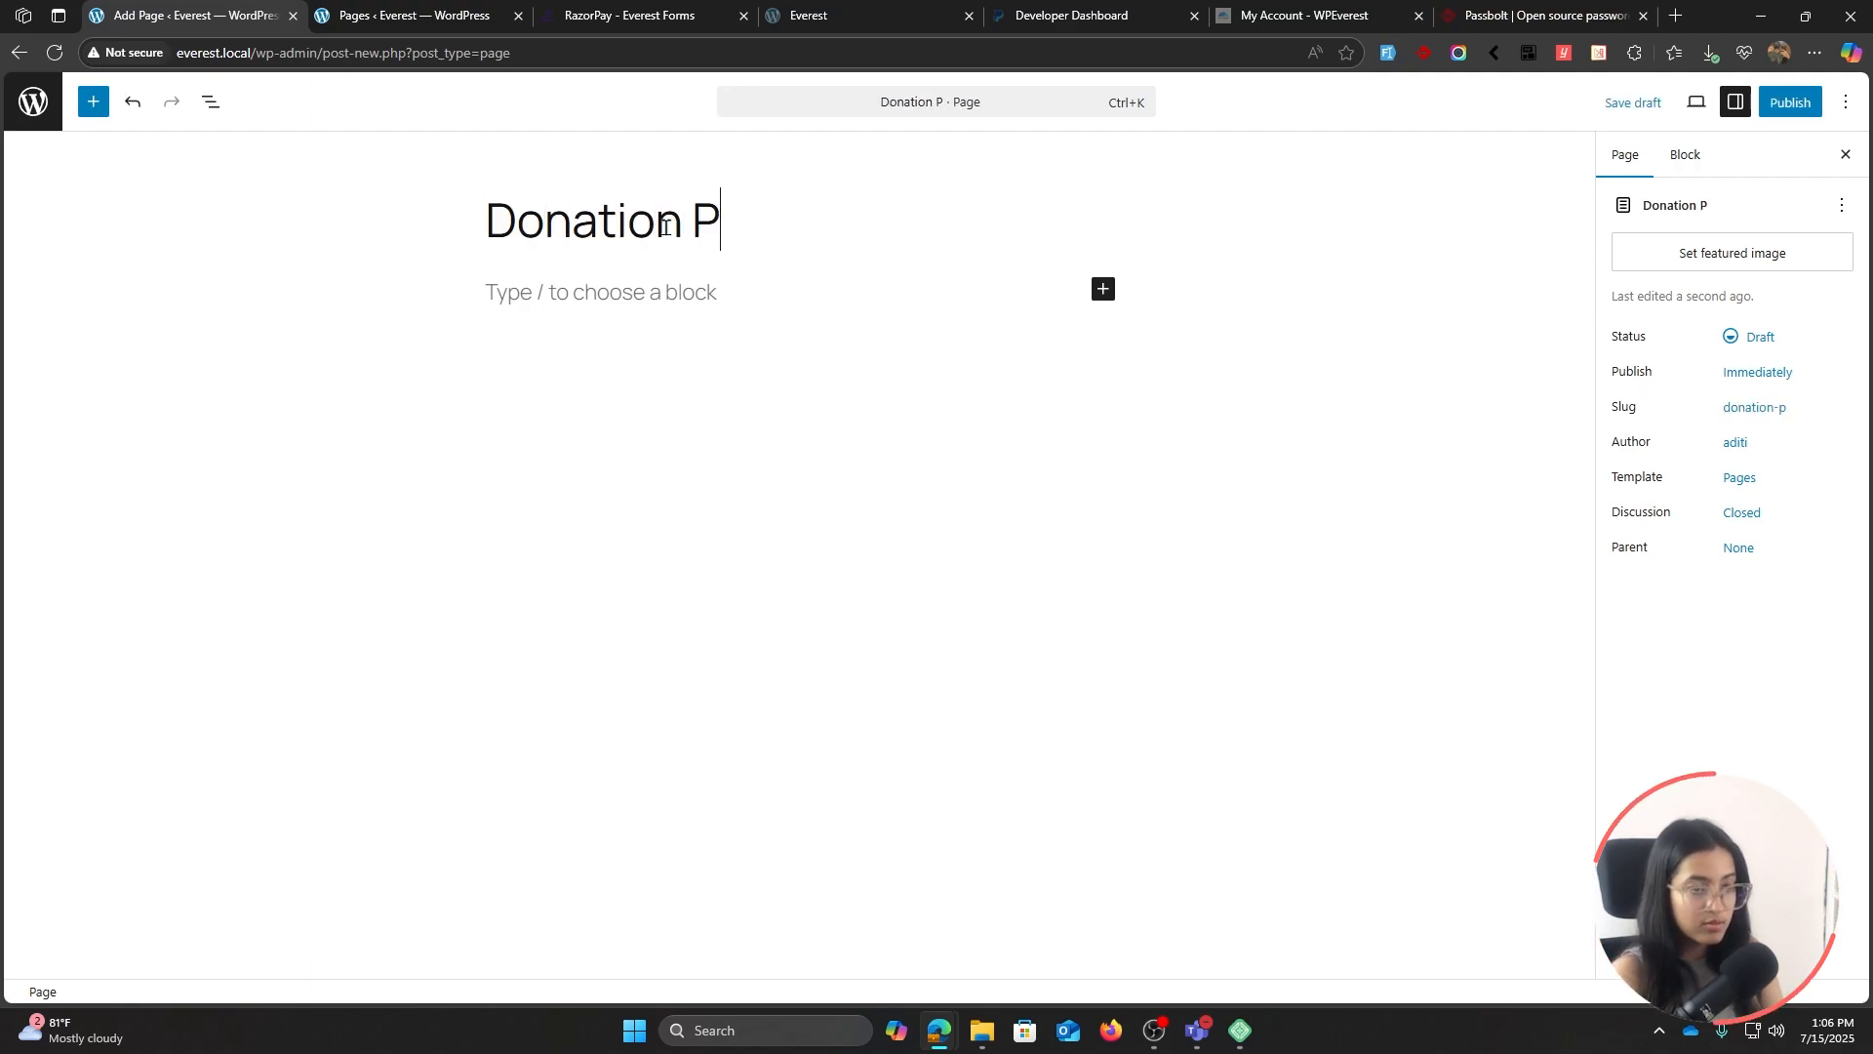
pyautogui.write('age')
# Add a Shortcode block below the page title containing [everest_form id="20"].
pyautogui.click(93, 100)
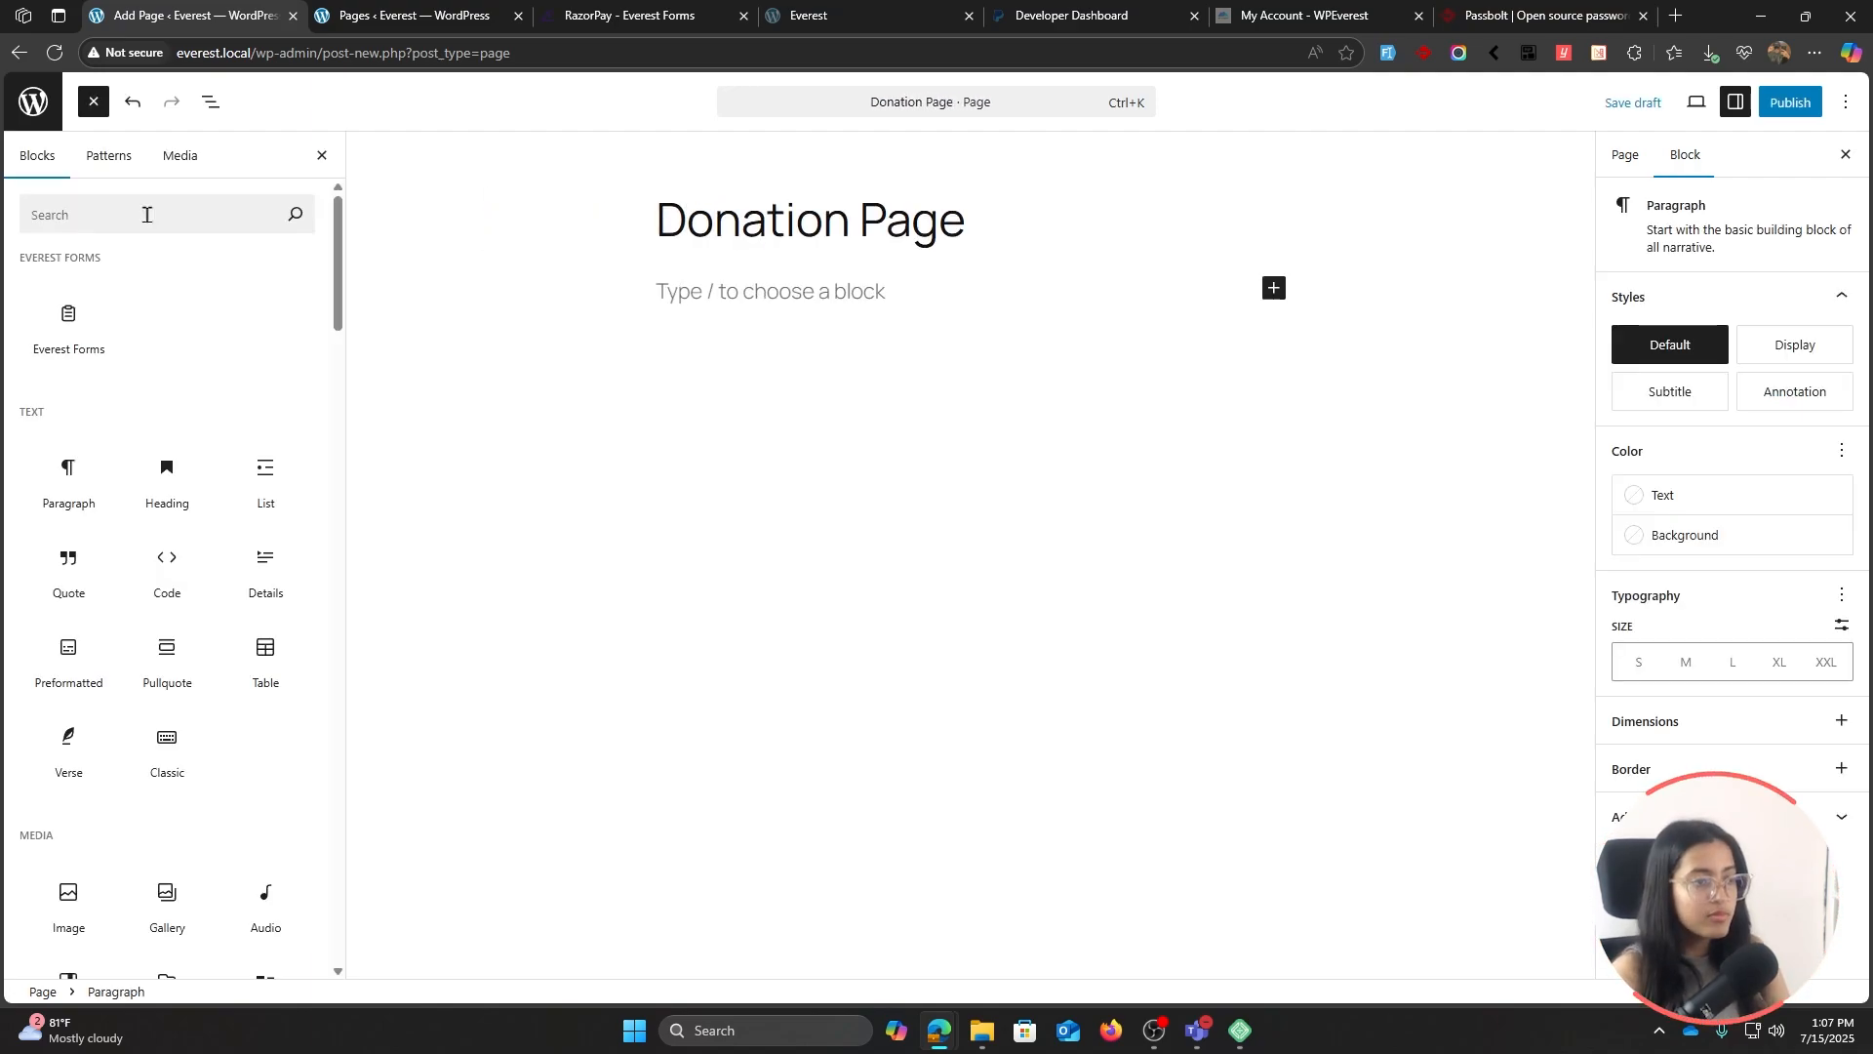
pyautogui.click(137, 216)
pyautogui.write('sho')
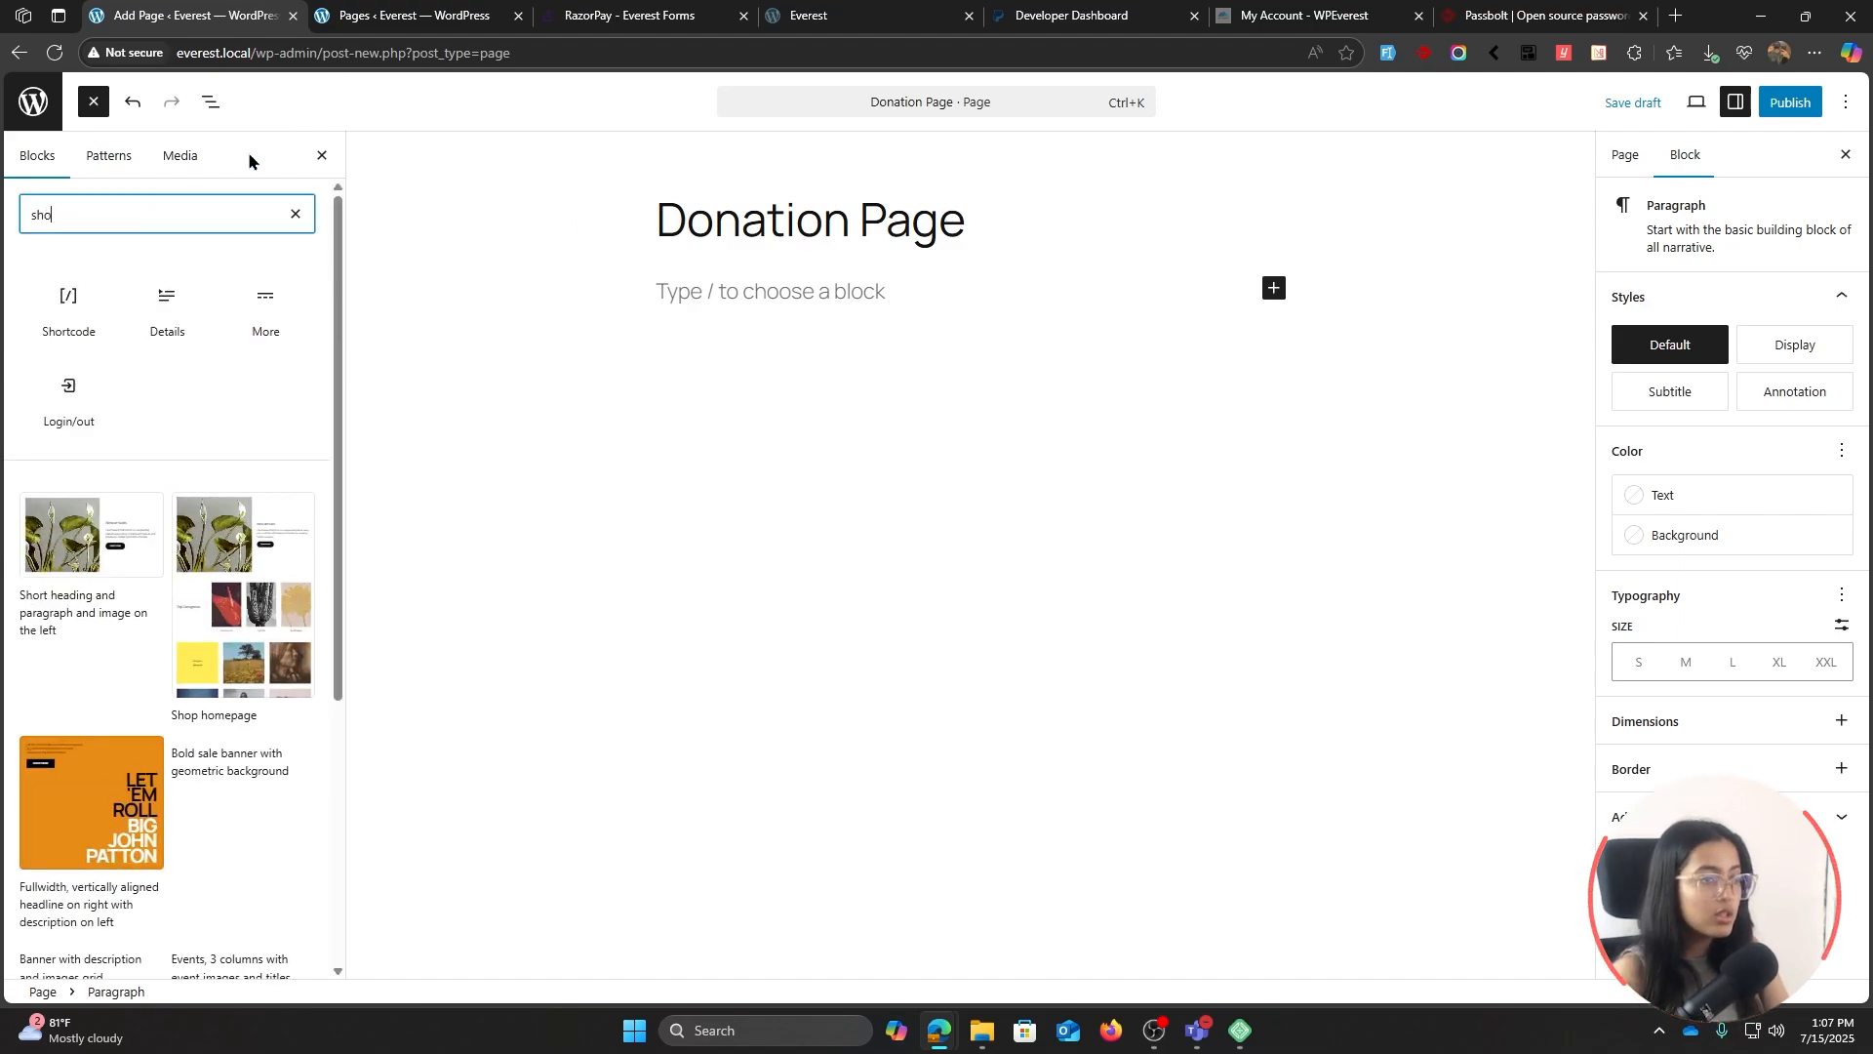
pyautogui.moveTo(54, 305); pyautogui.dragTo(765, 312)
pyautogui.click(765, 357)
pyautogui.write('[everest_form id="20"]')
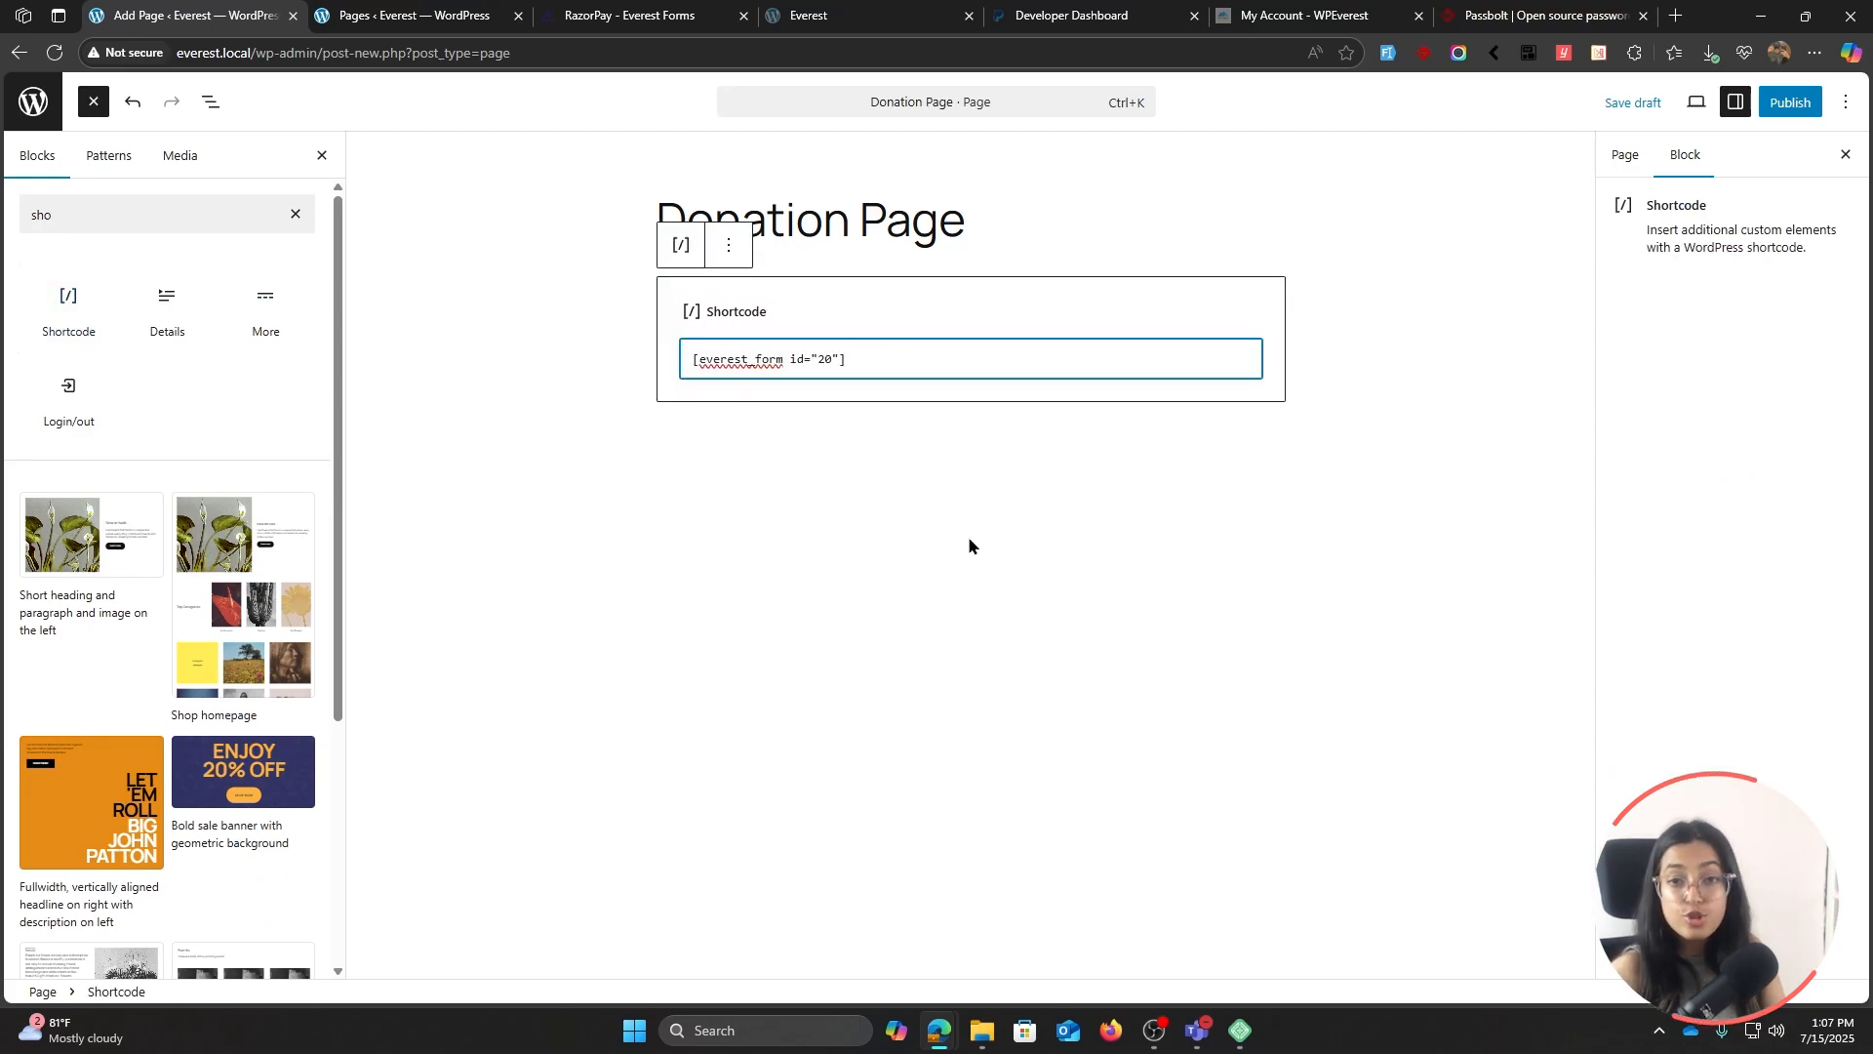
pyautogui.click(966, 542)
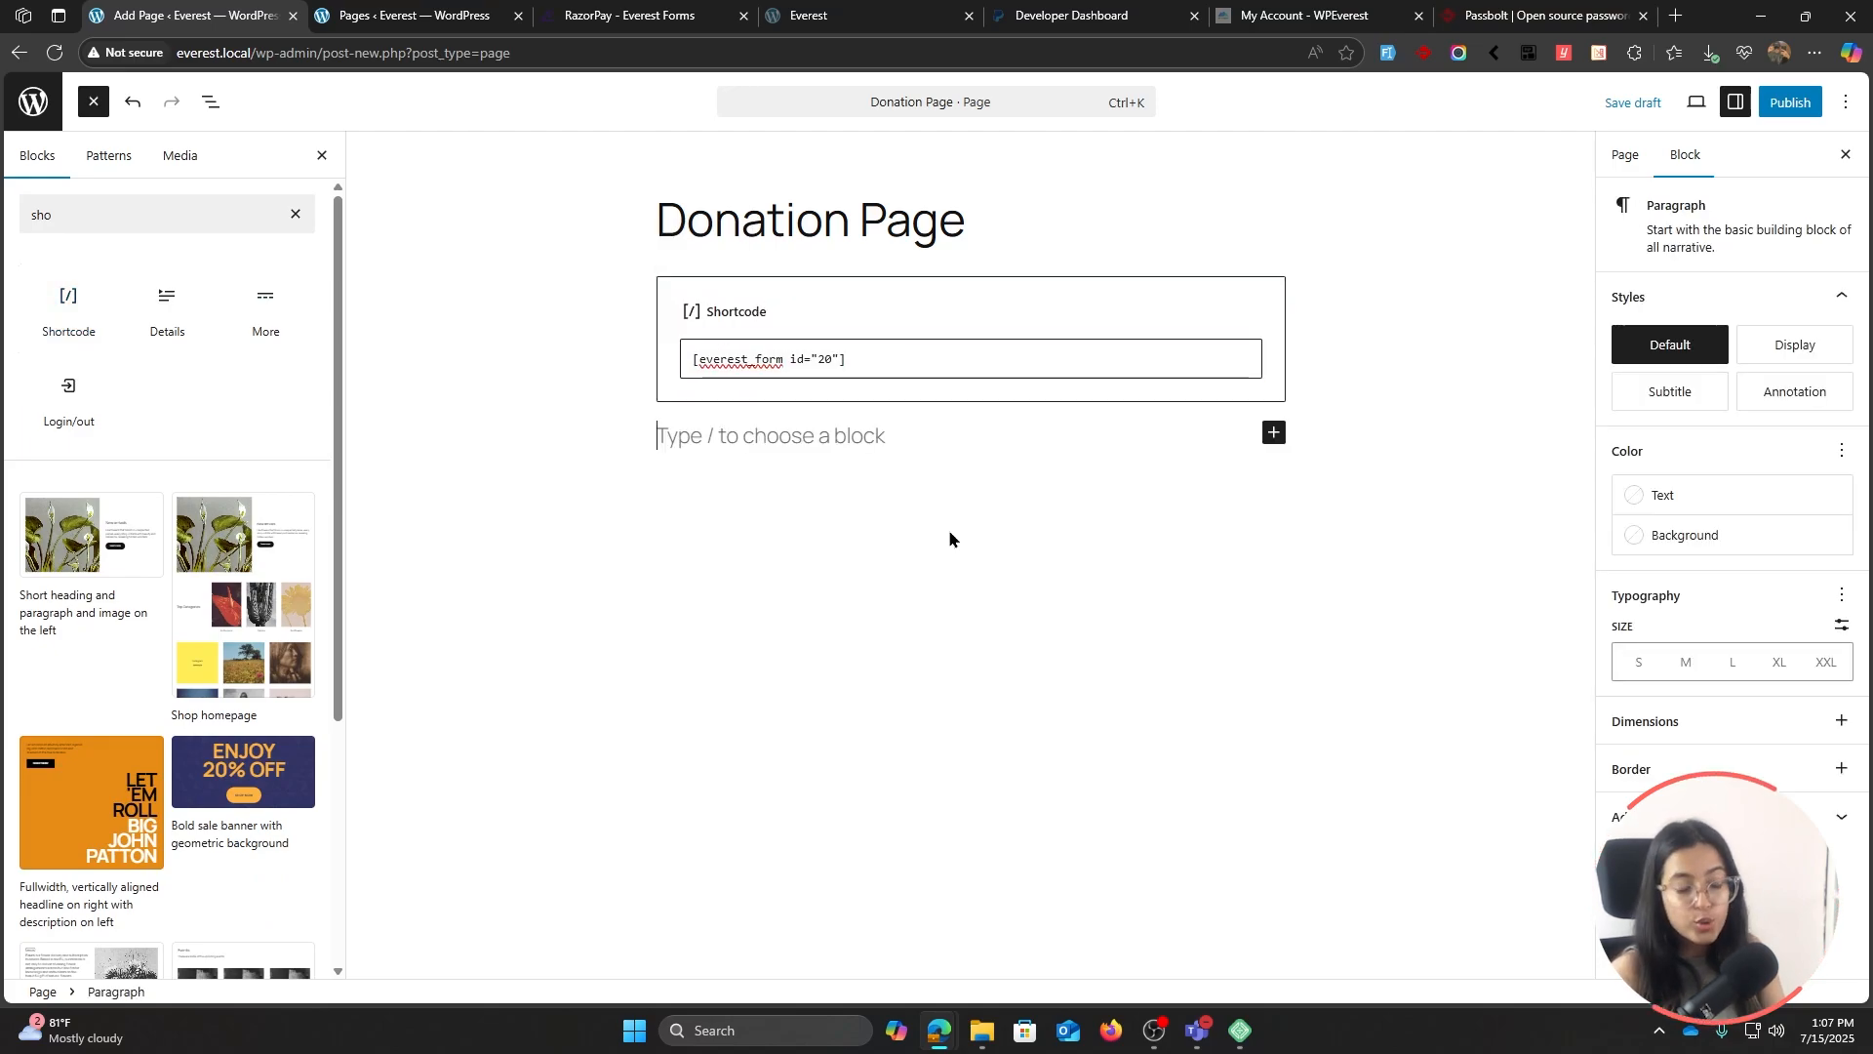
# Publish the Donation Page and view its form on the live site.
pyautogui.click(1790, 102)
pyautogui.click(1792, 101)
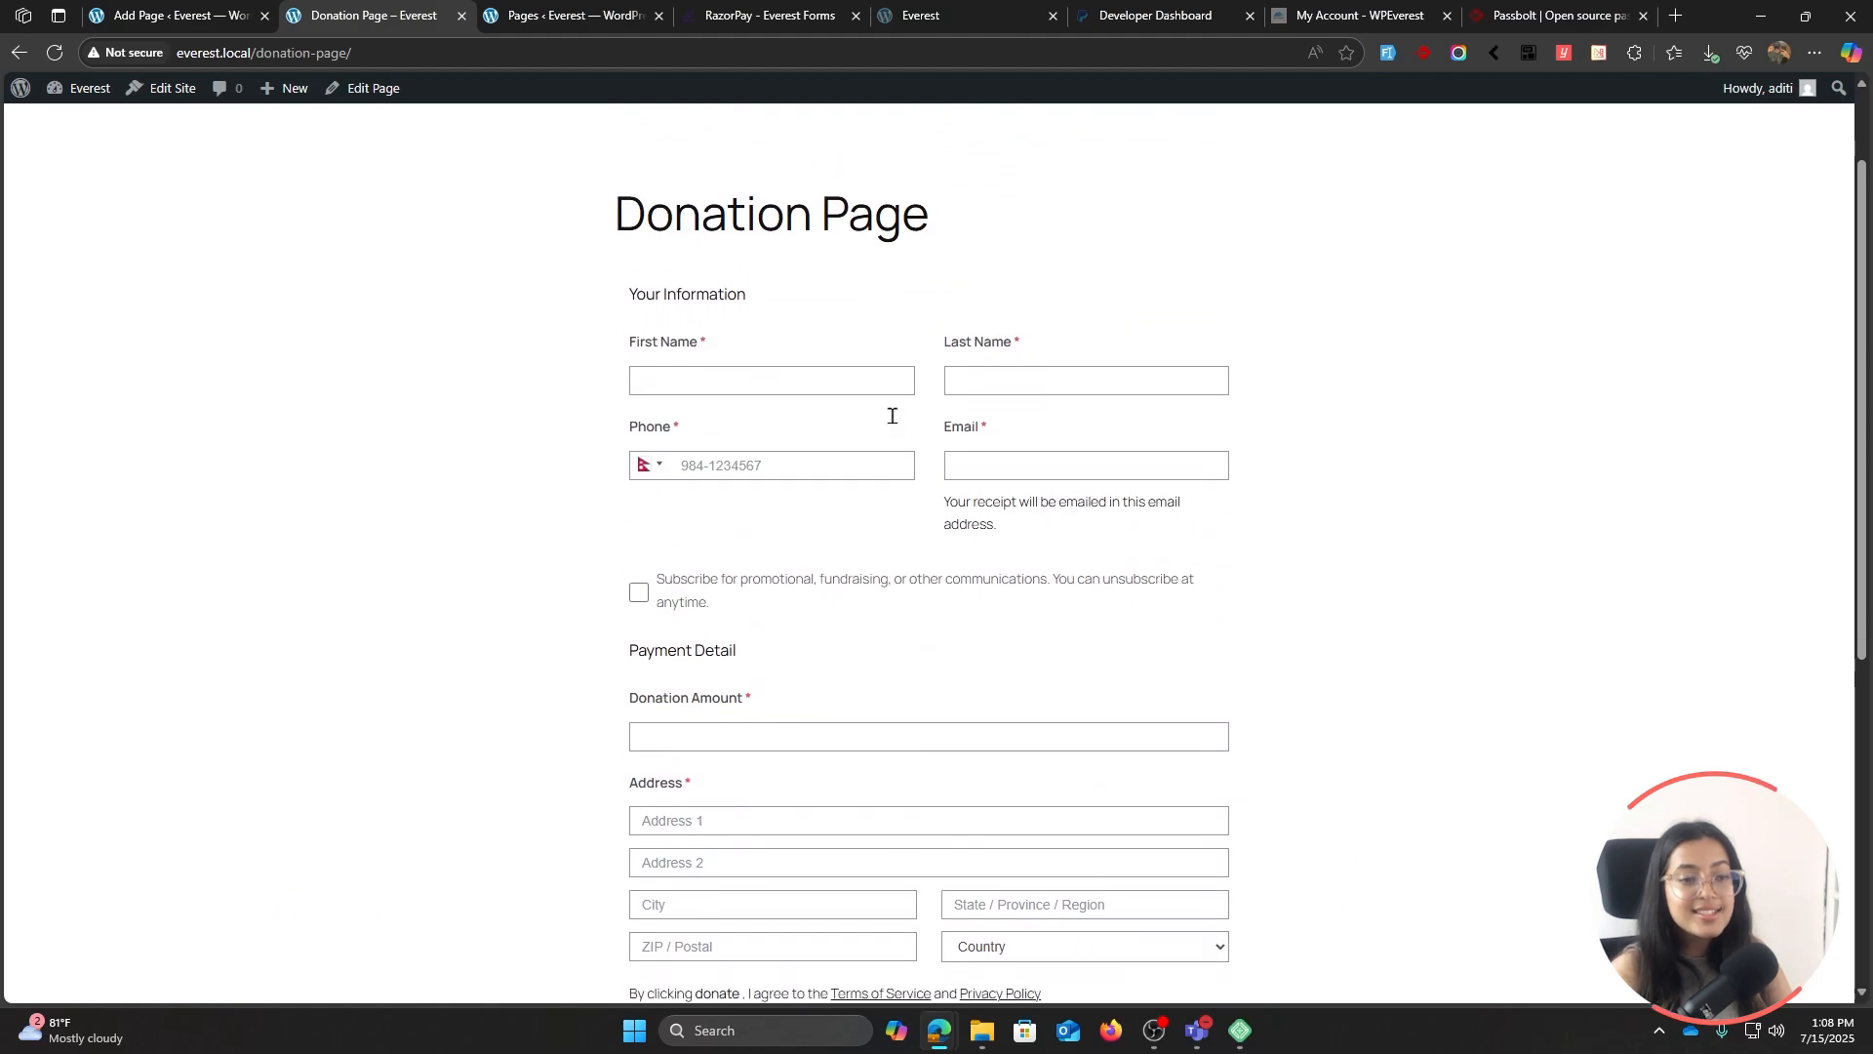
pyautogui.scroll(-2, 891, 416)
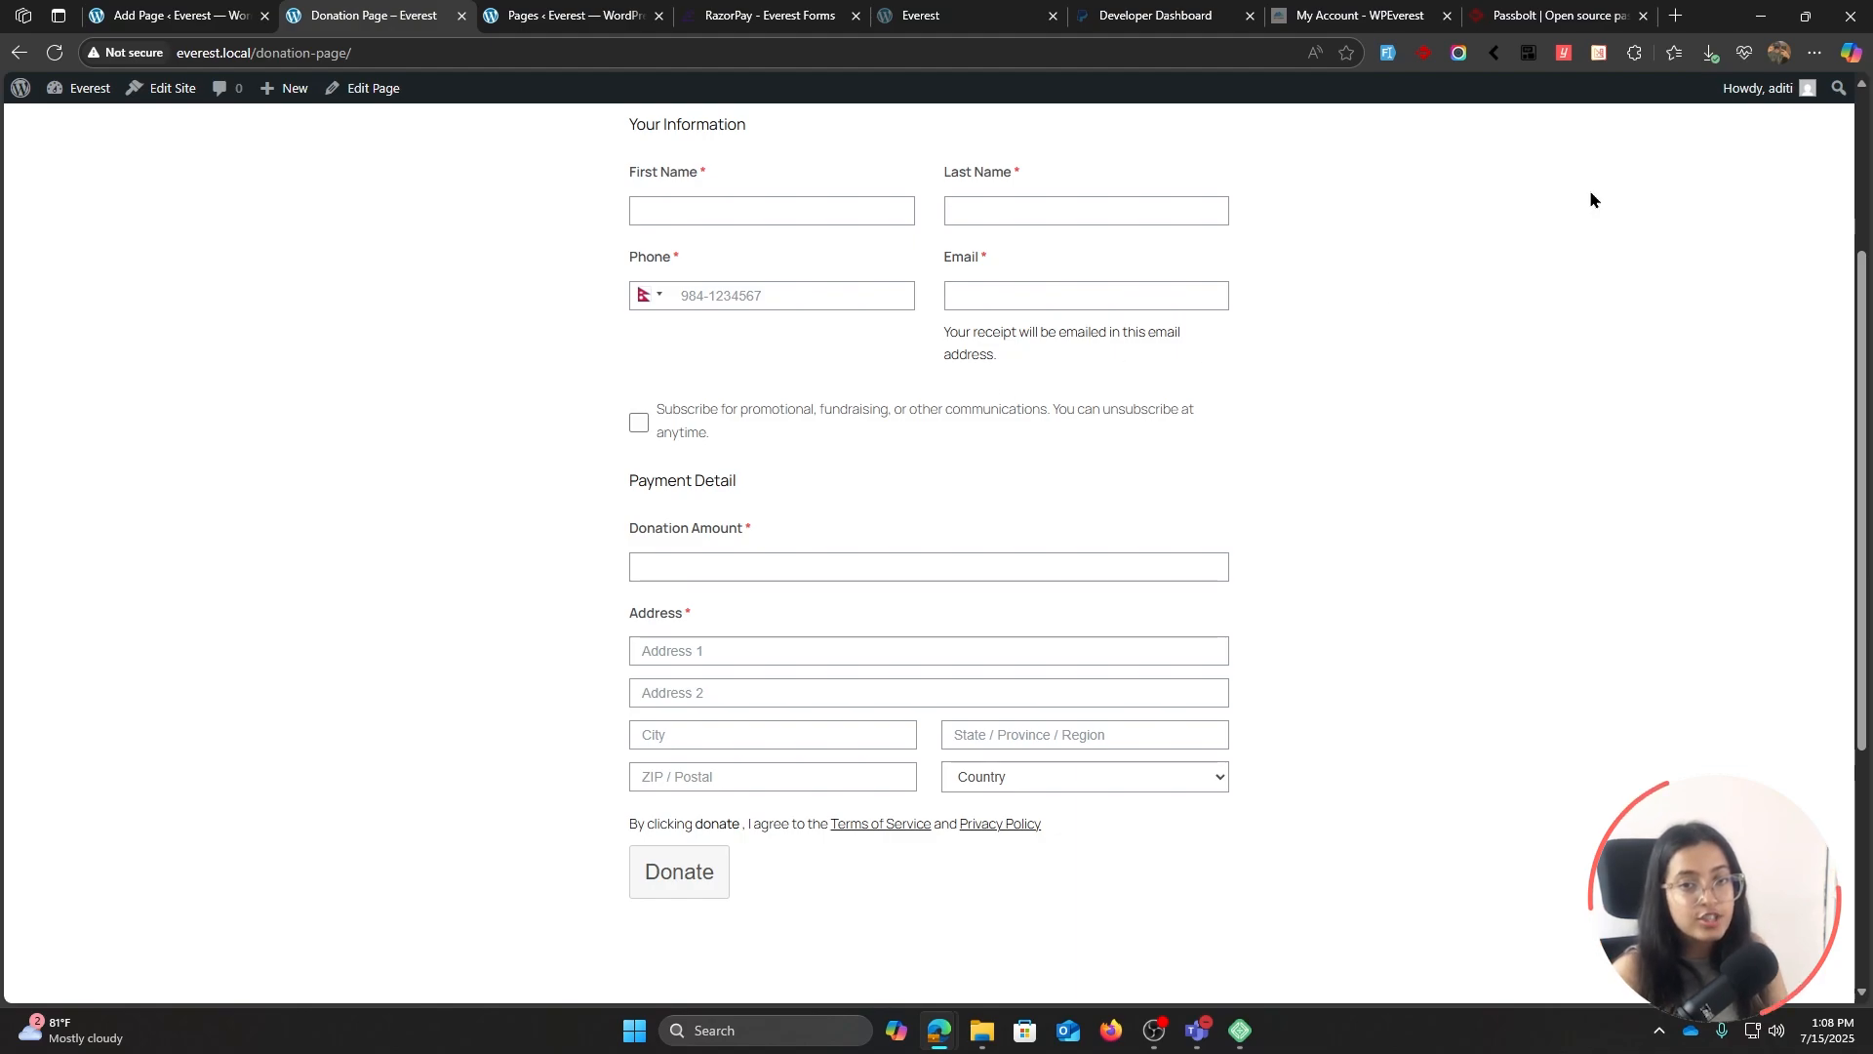
# Open the Donation Page in an InPrivate window and submit the filled-in form with a donation amount of 150.00.
pyautogui.click(1815, 53)
pyautogui.click(1617, 149)
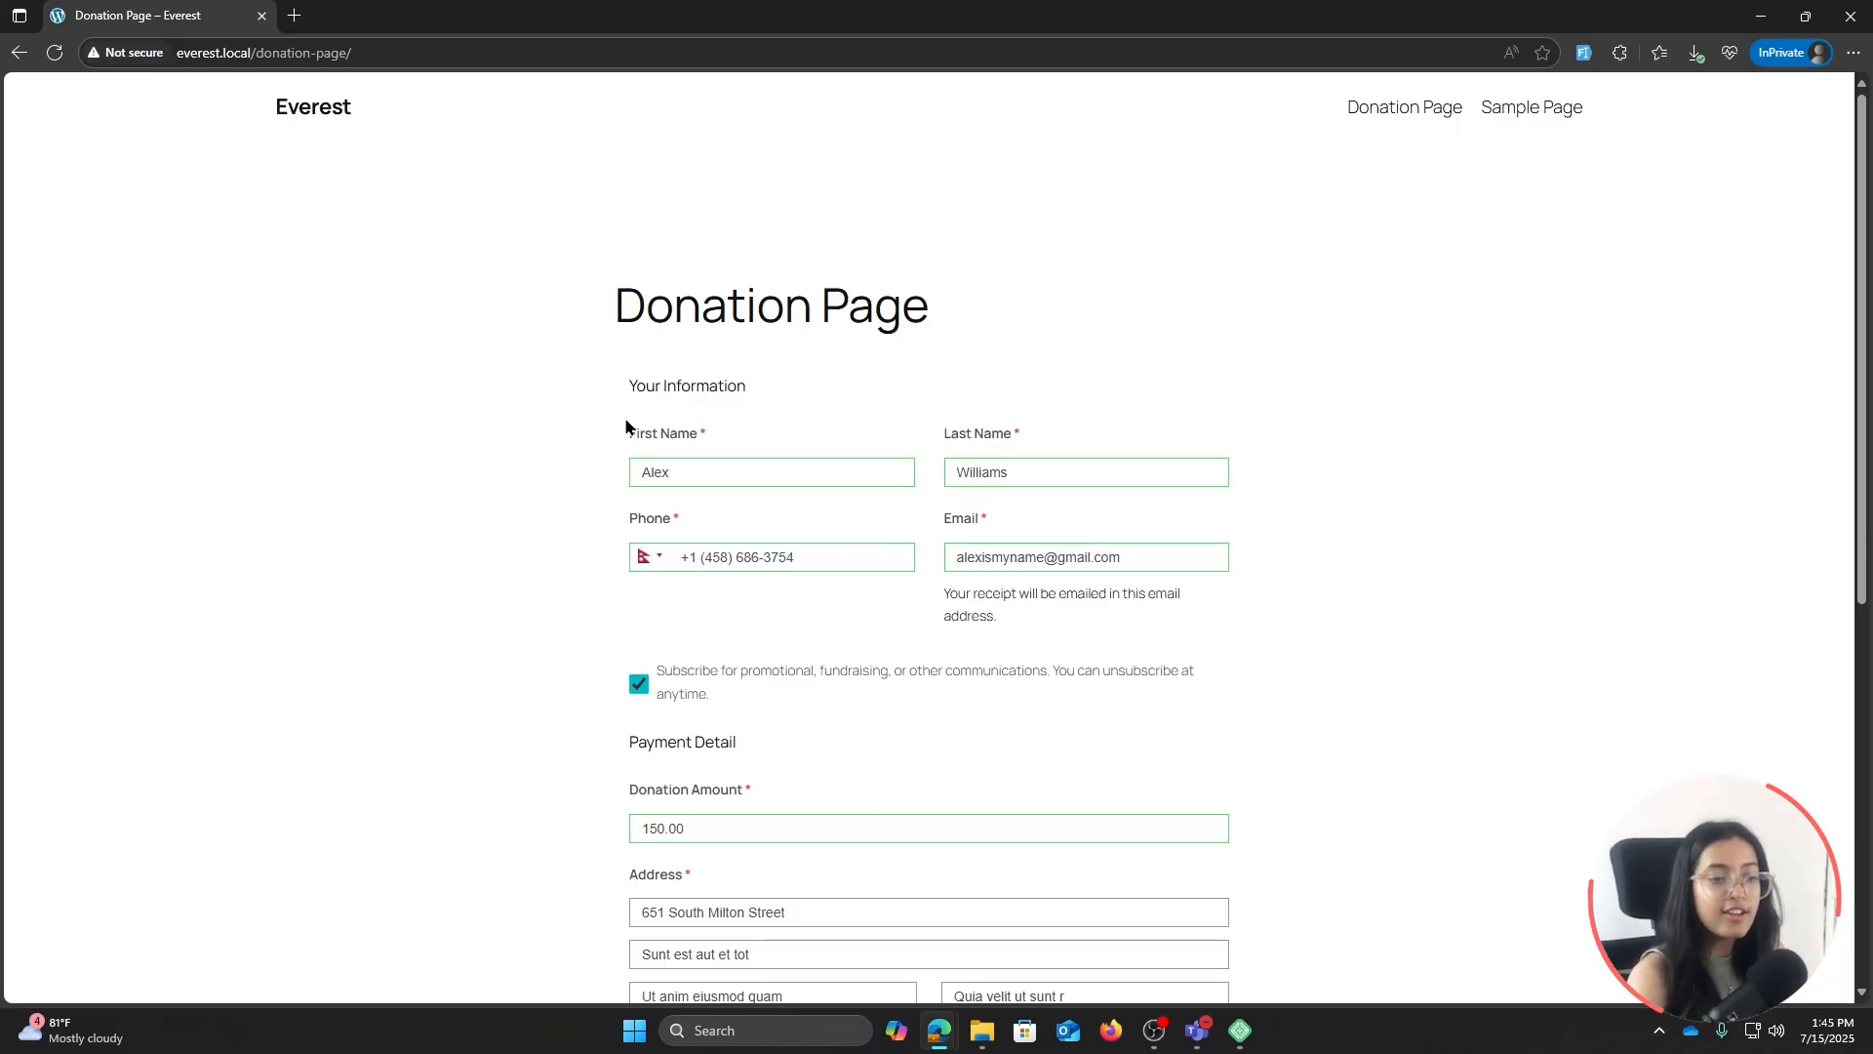
pyautogui.scroll(-1, 1018, 591)
pyautogui.scroll(-3, 1015, 600)
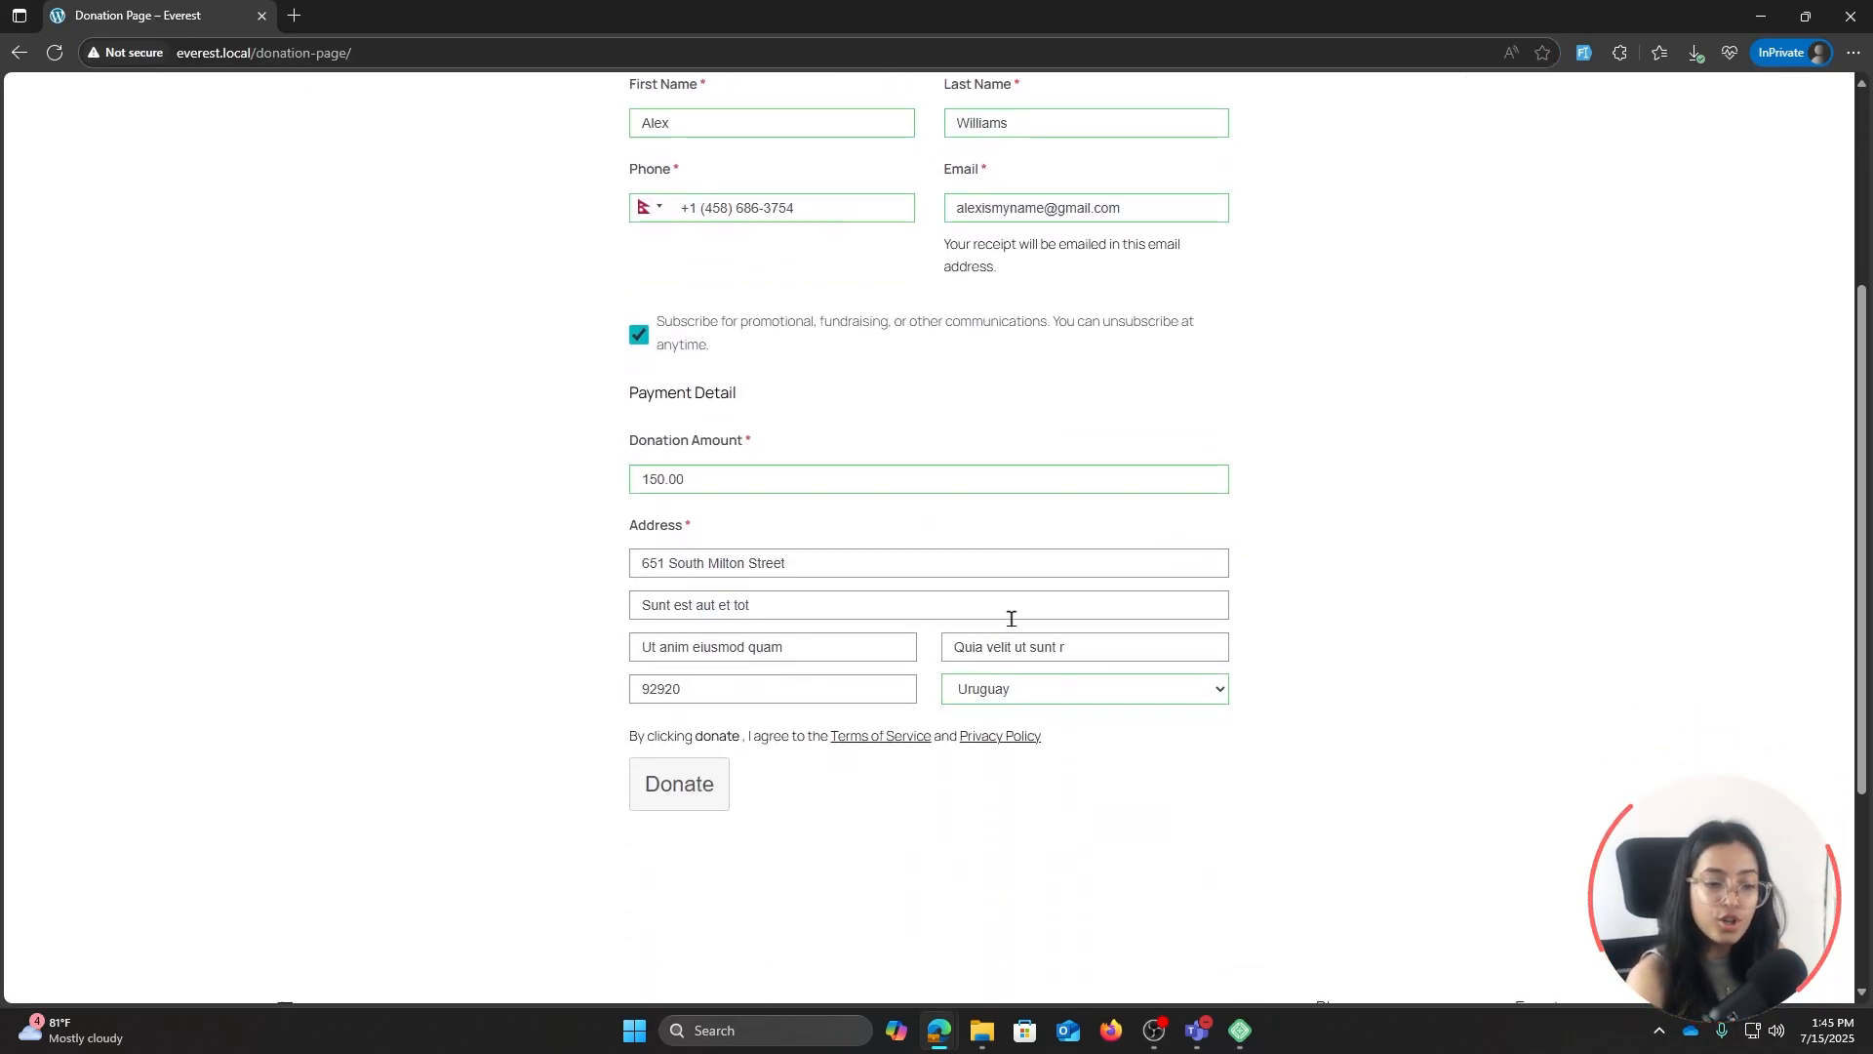
pyautogui.click(683, 746)
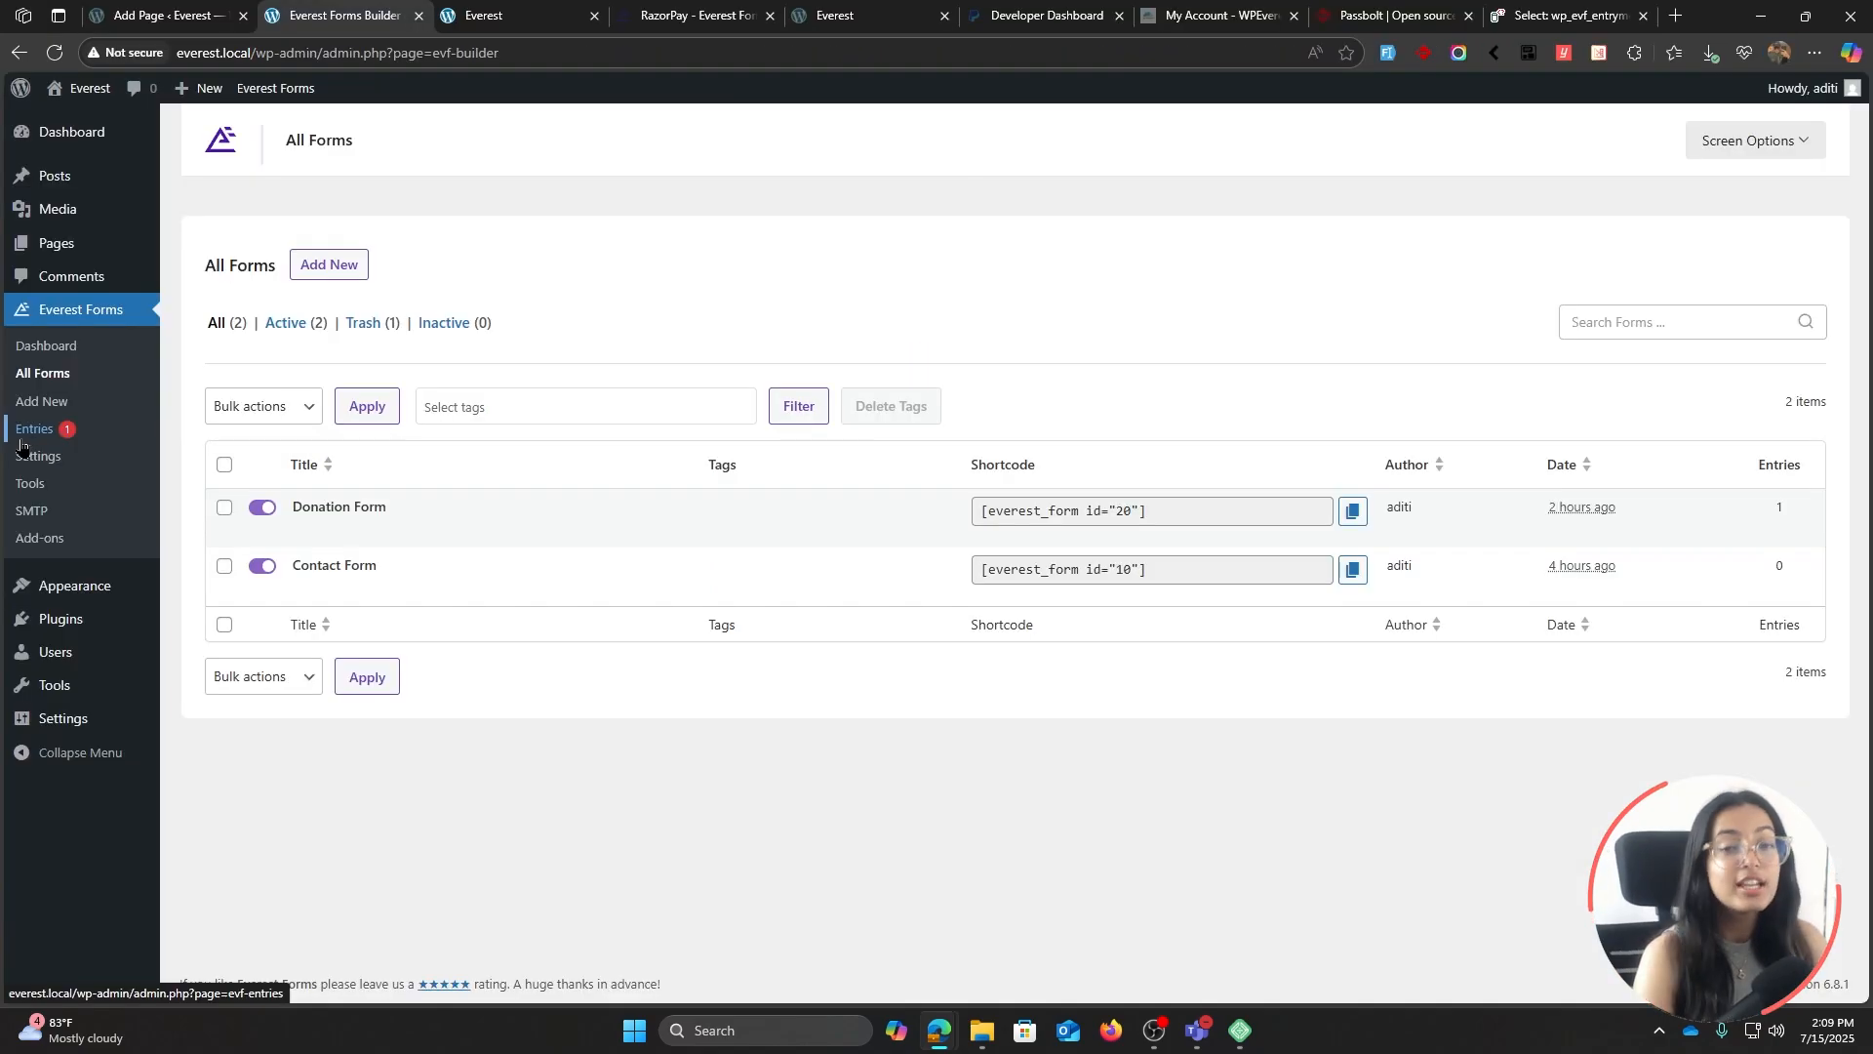
# Open the Donation Form's submitted entry from the Everest Forms entries to review its details.
pyautogui.click(14, 431)
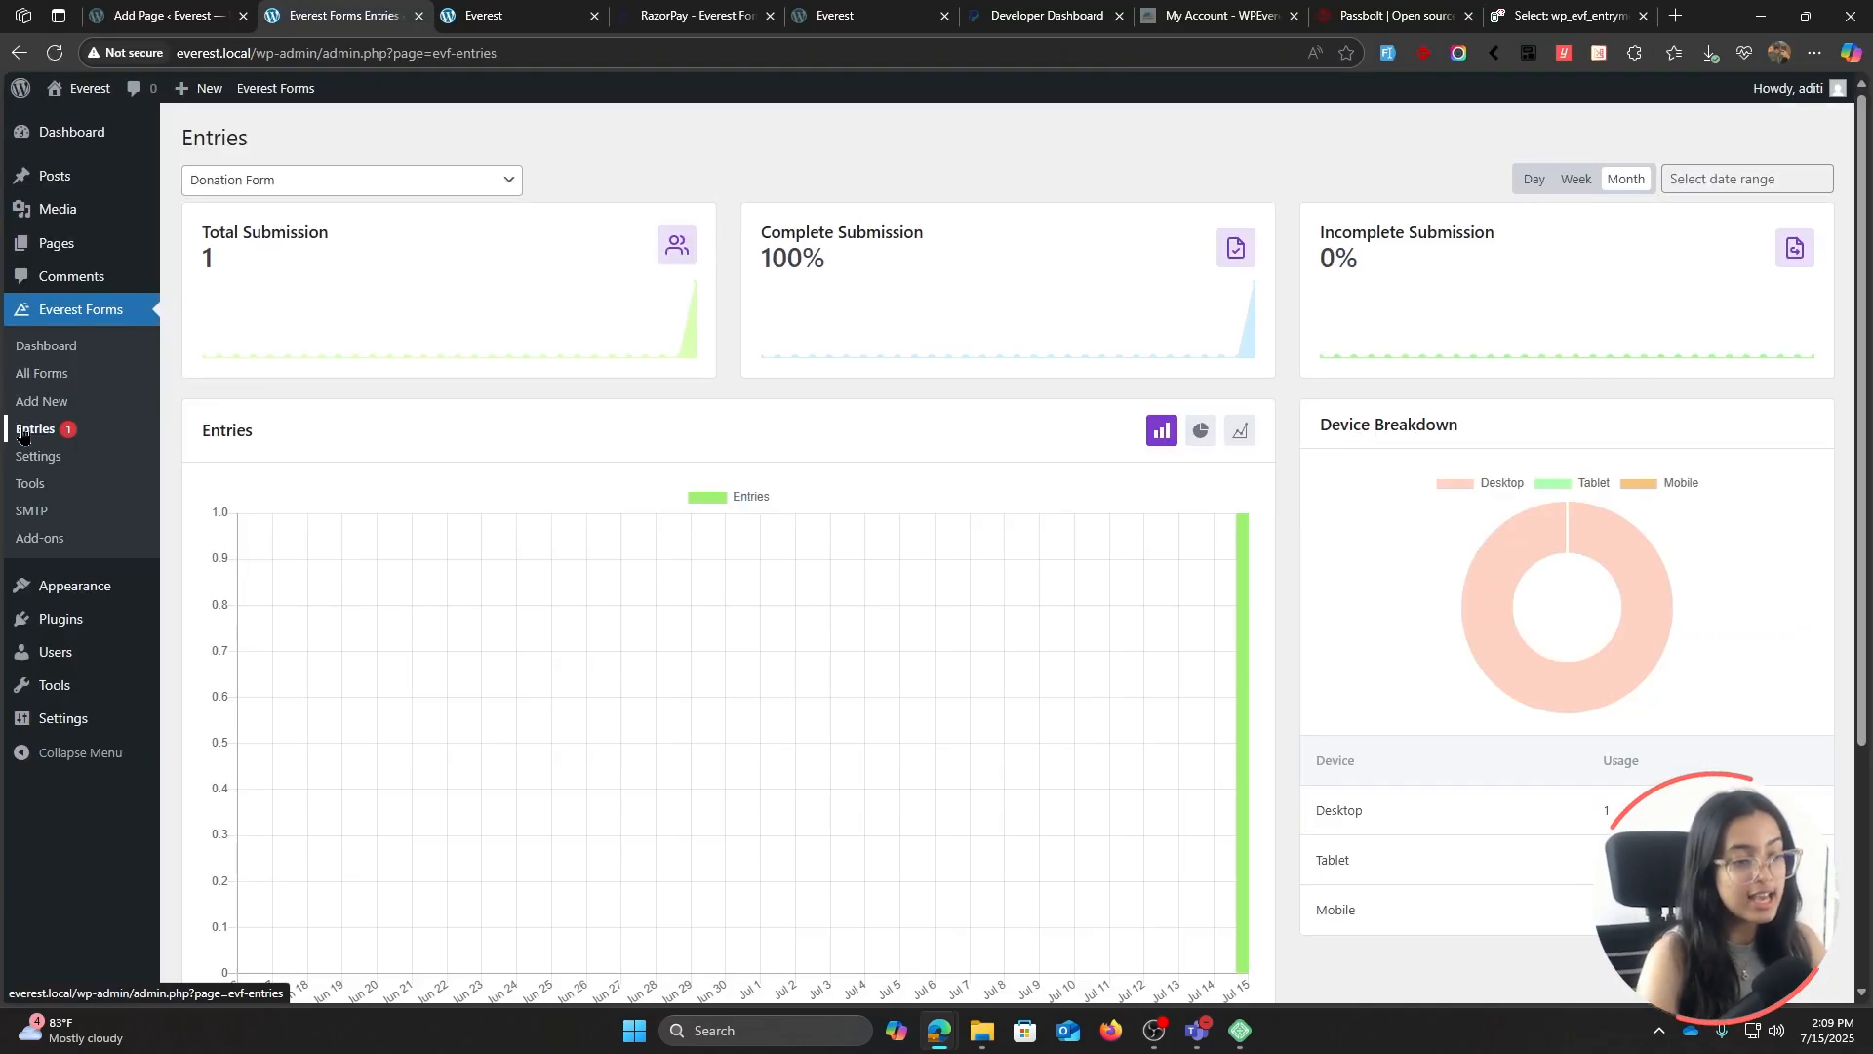
pyautogui.scroll(-3, 373, 651)
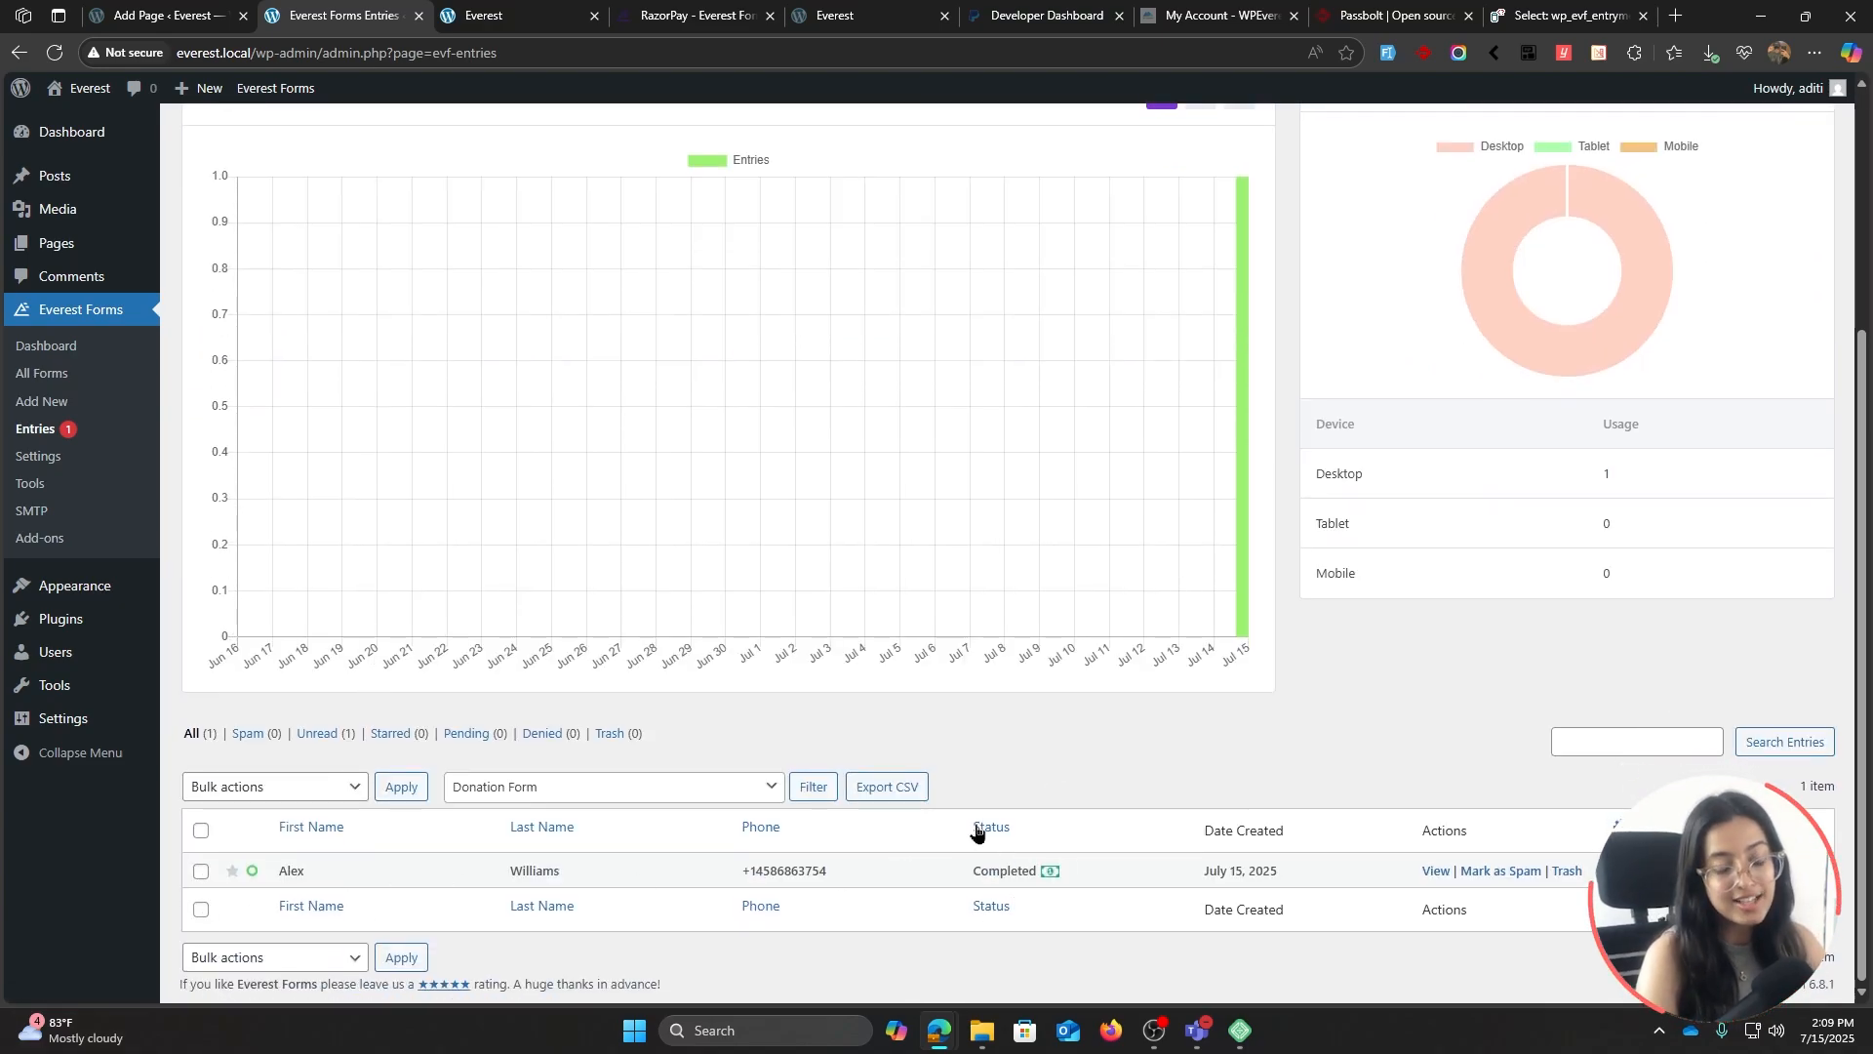
pyautogui.click(1434, 870)
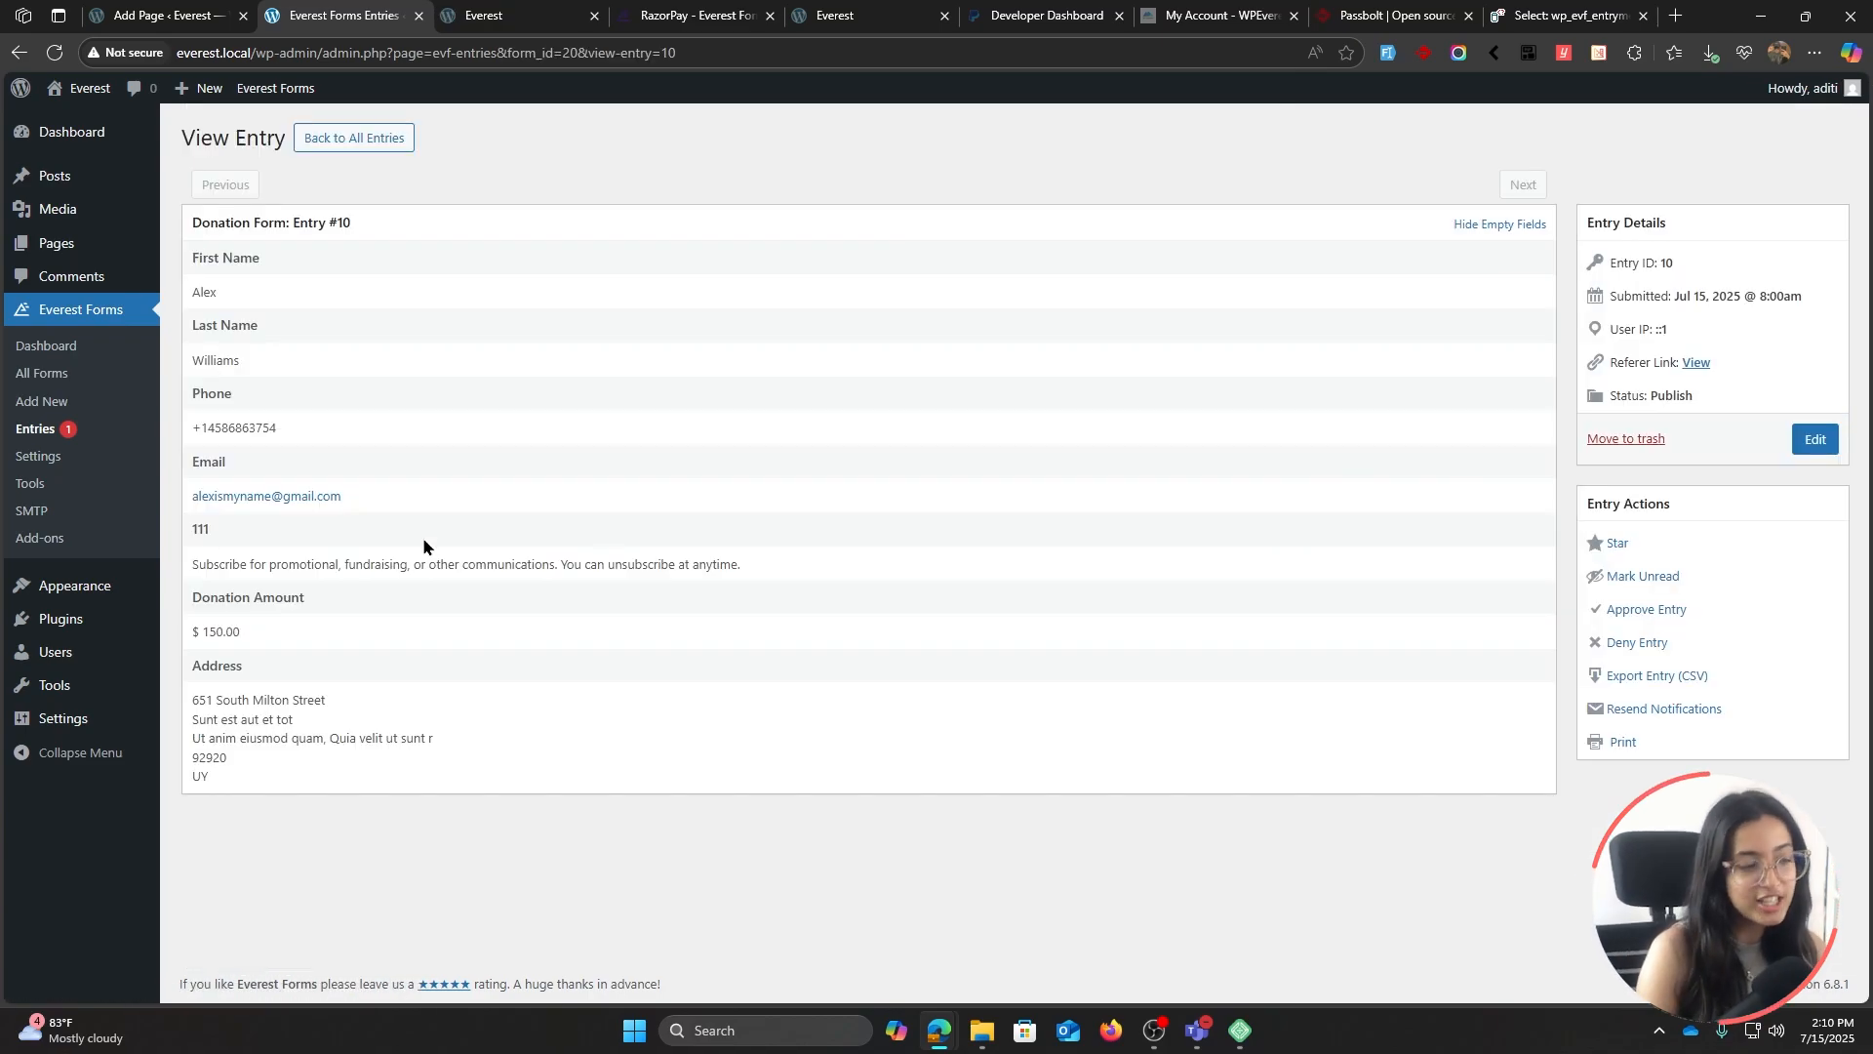